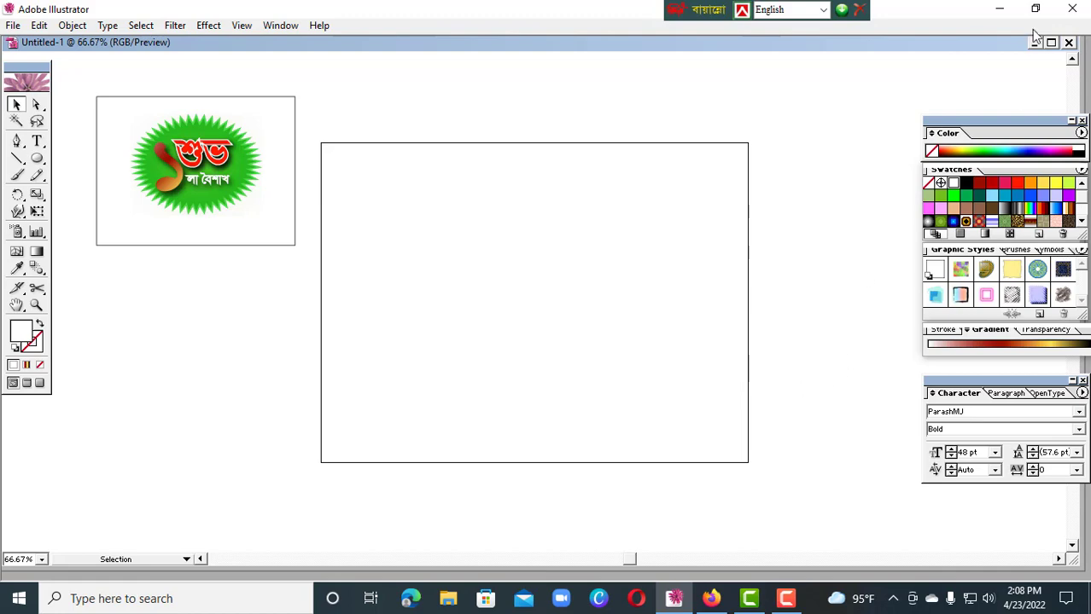
Switch to Firefox, browse the pohela boishakh icon image results for design references, and return to Illustrator
left_click(998, 9)
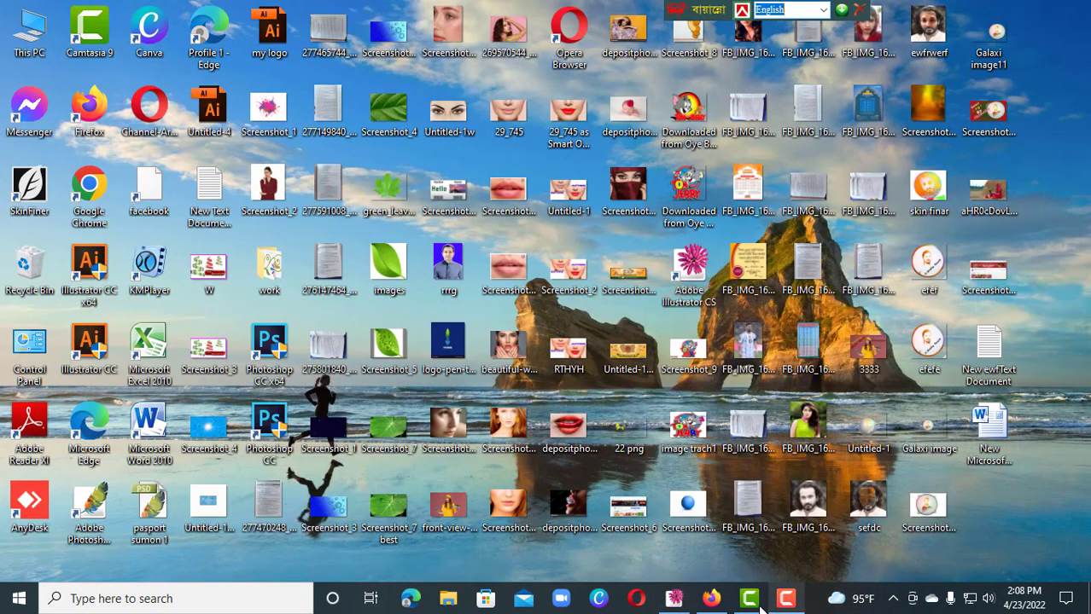
left_click(713, 602)
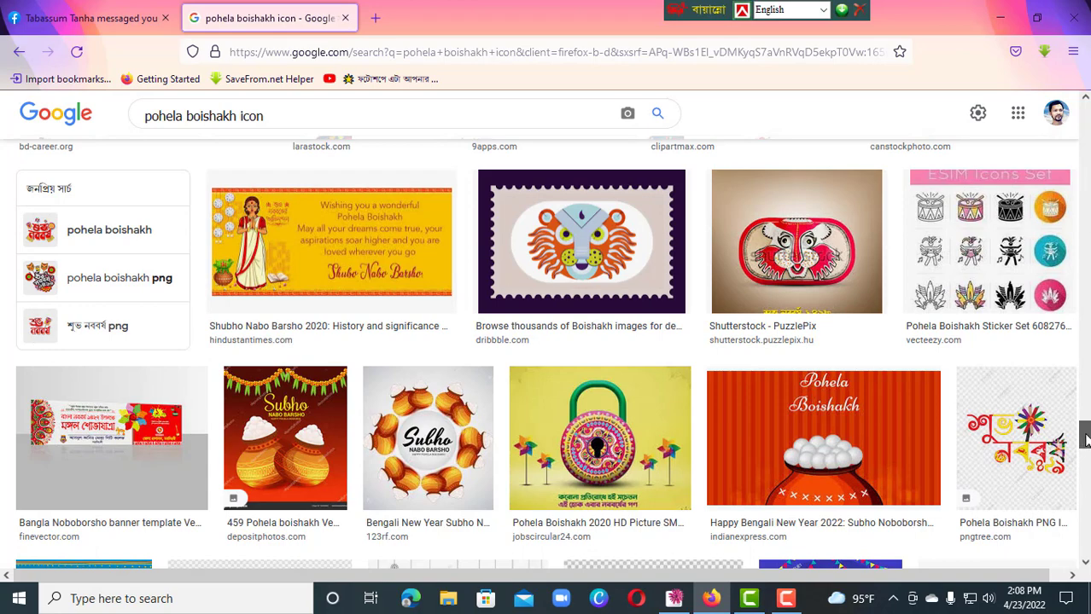
left_click_drag(1086, 438, 1085, 501)
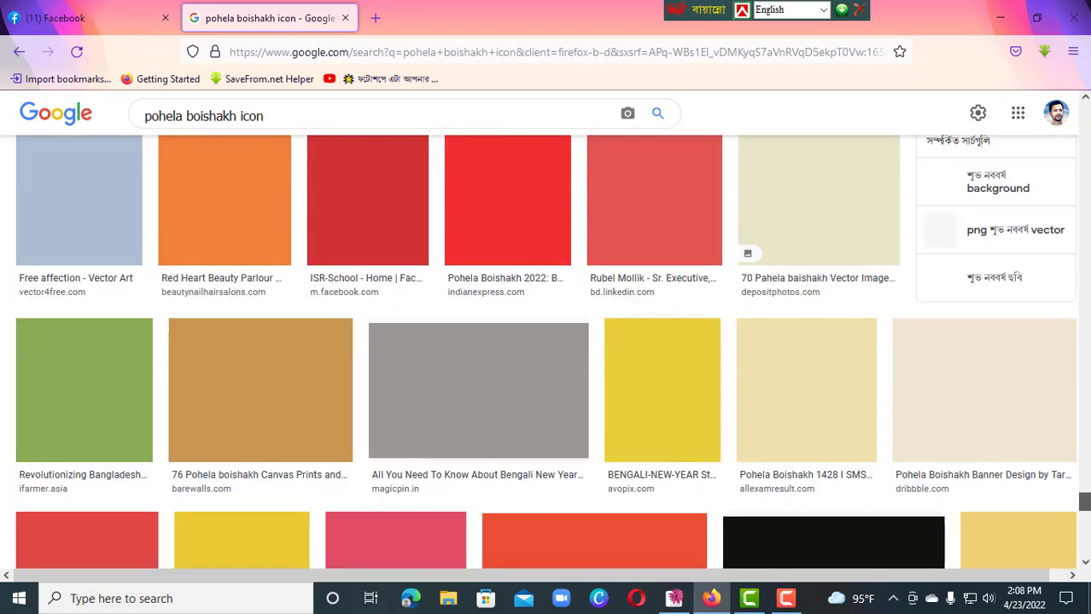
scroll(1085, 502, "up", 3)
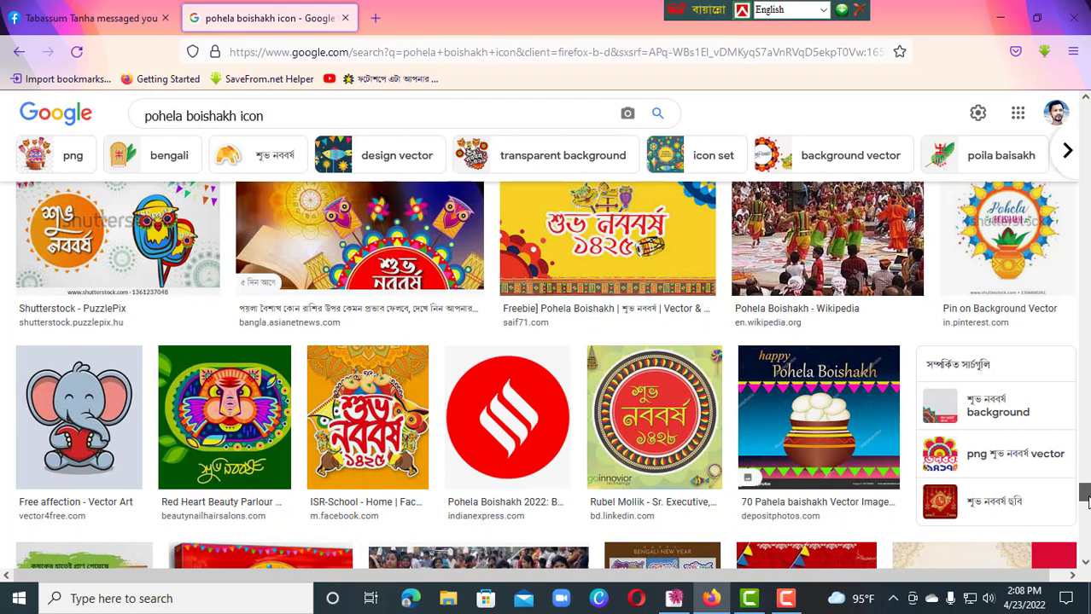
left_click(1005, 26)
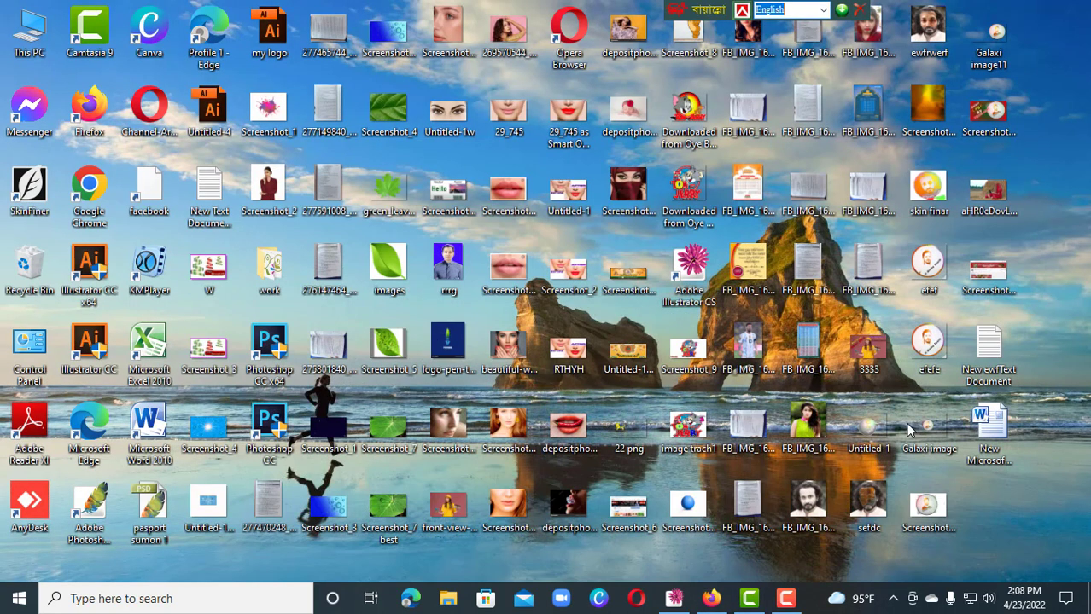
left_click(676, 599)
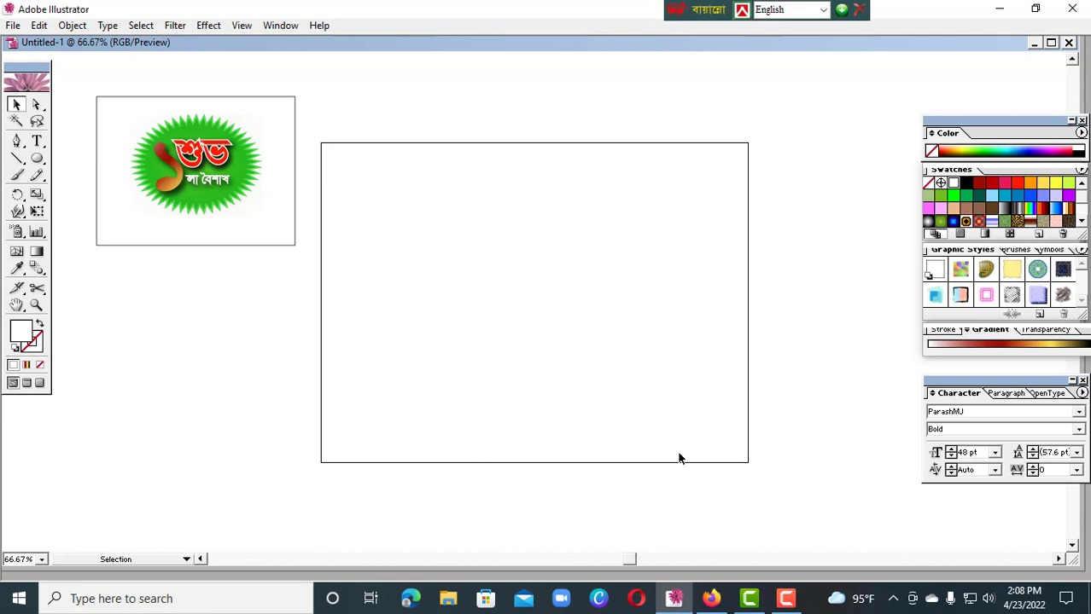
left_click(14, 26)
left_click(24, 42)
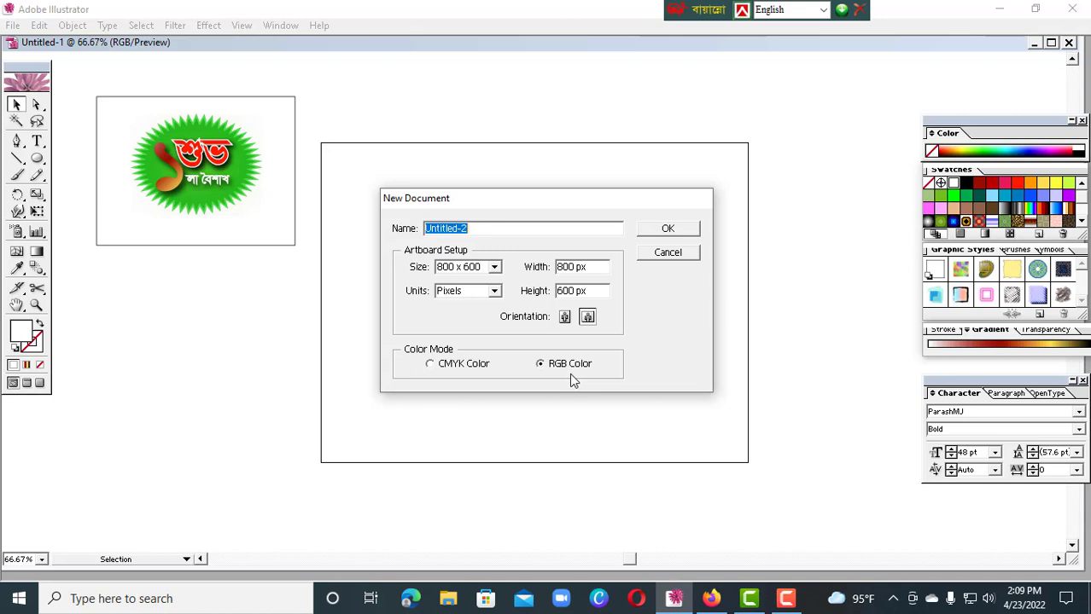
left_click(687, 253)
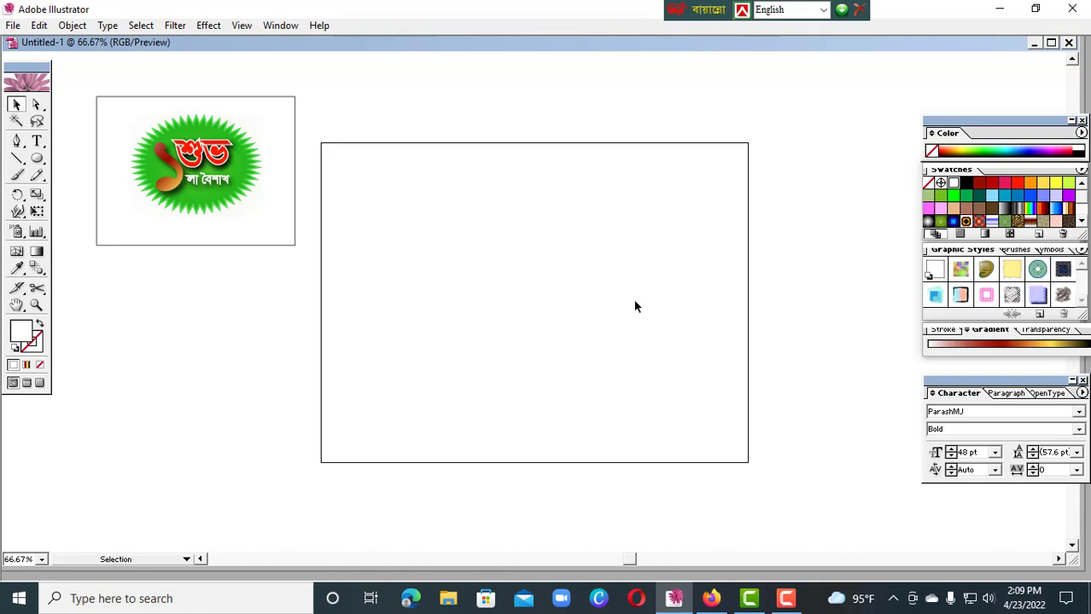
Draw a white rectangle without a stroke that covers the whole artboard, and deselect it
mouse_move(36, 160)
left_mouse_down()
mouse_move(68, 171)
mouse_move(53, 168)
left_mouse_up()
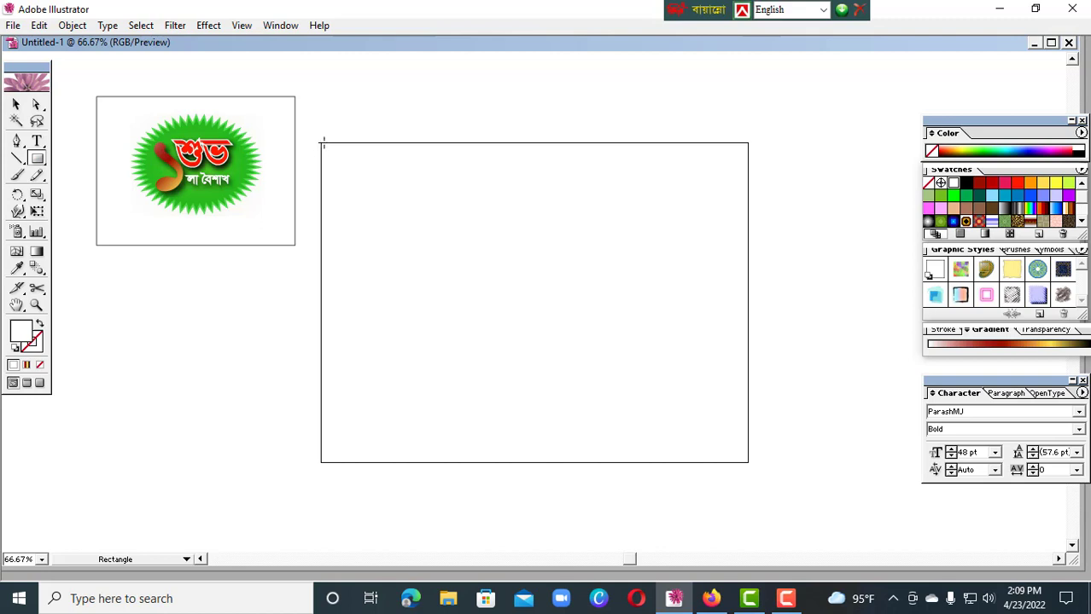
left_click_drag(322, 143, 749, 462)
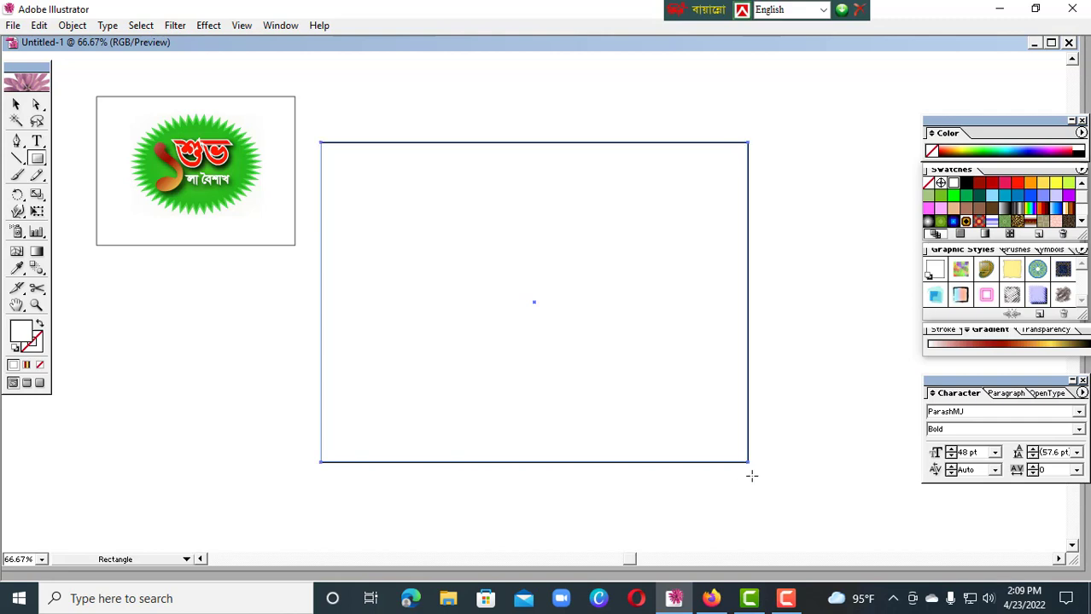
left_click(18, 104)
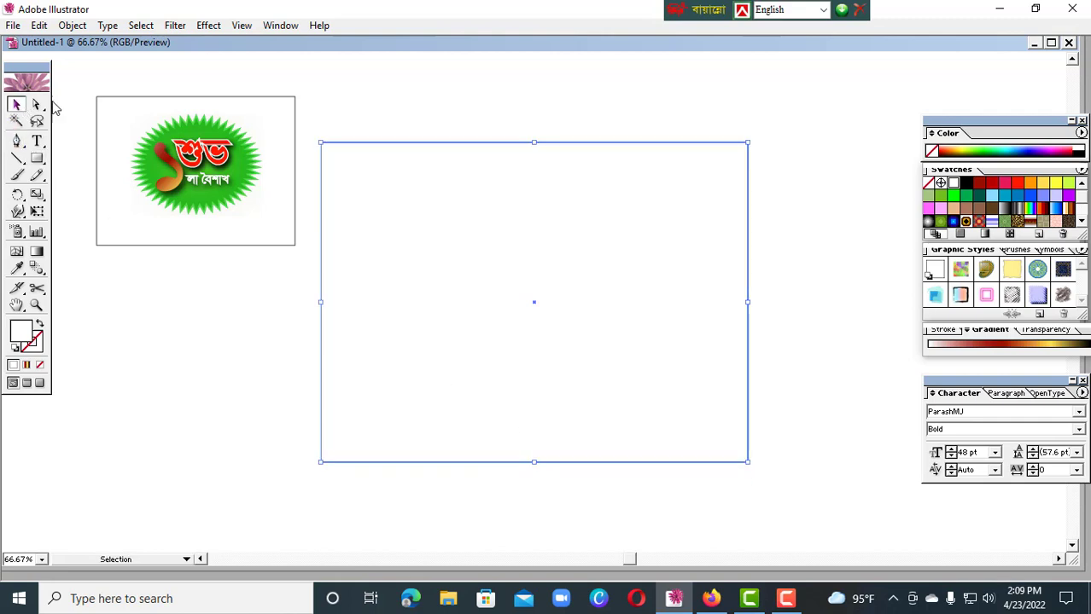
left_click(845, 433)
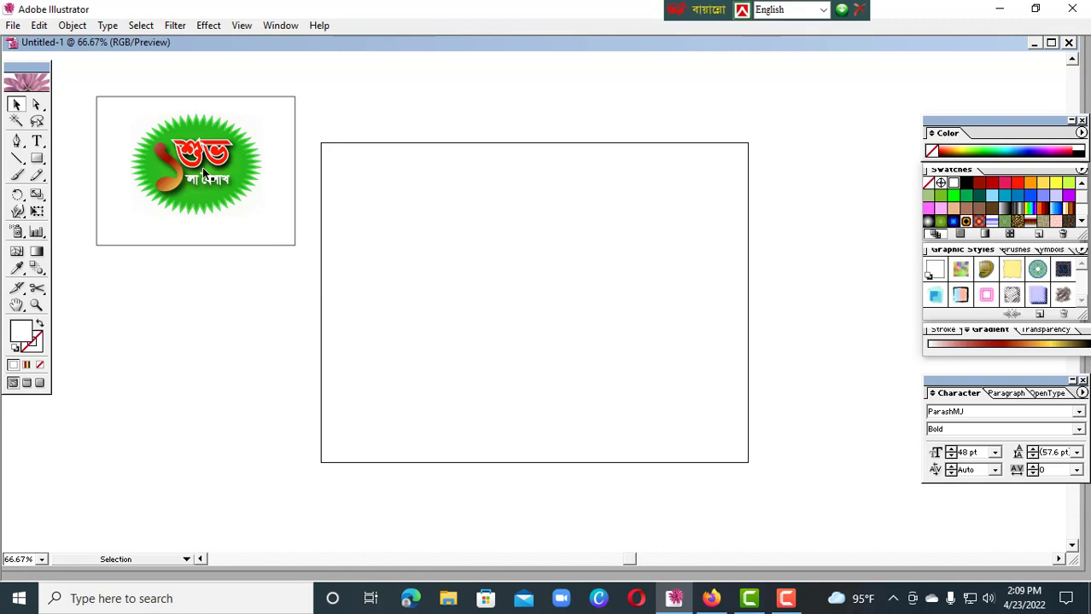
Create a red star at the artboard's centre with Radius 1 of 60 px, Radius 2 of 50 px and 50 points
left_click(218, 184)
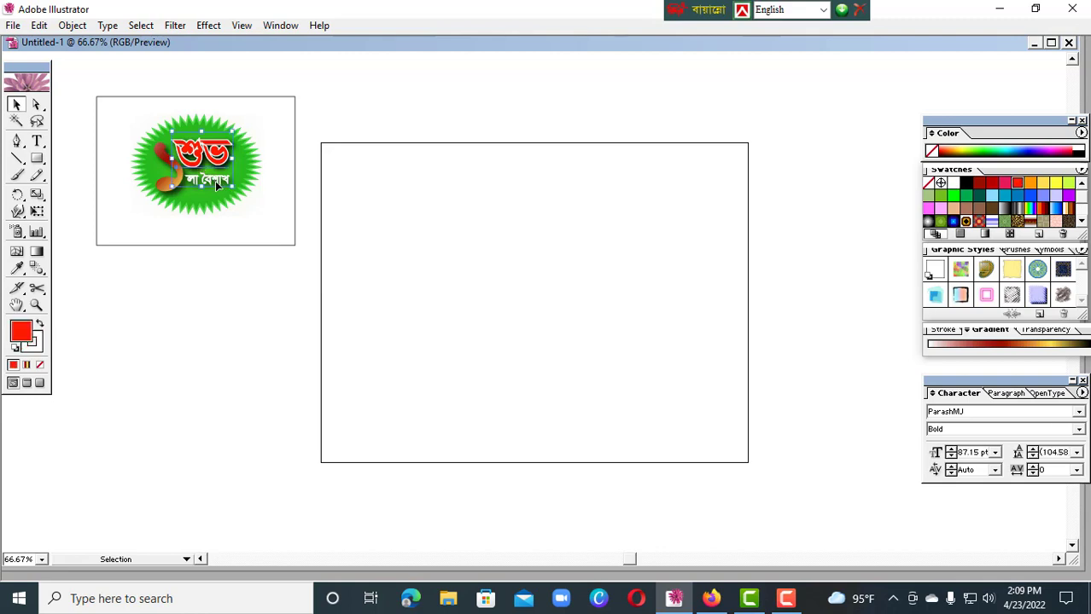
left_click(234, 278)
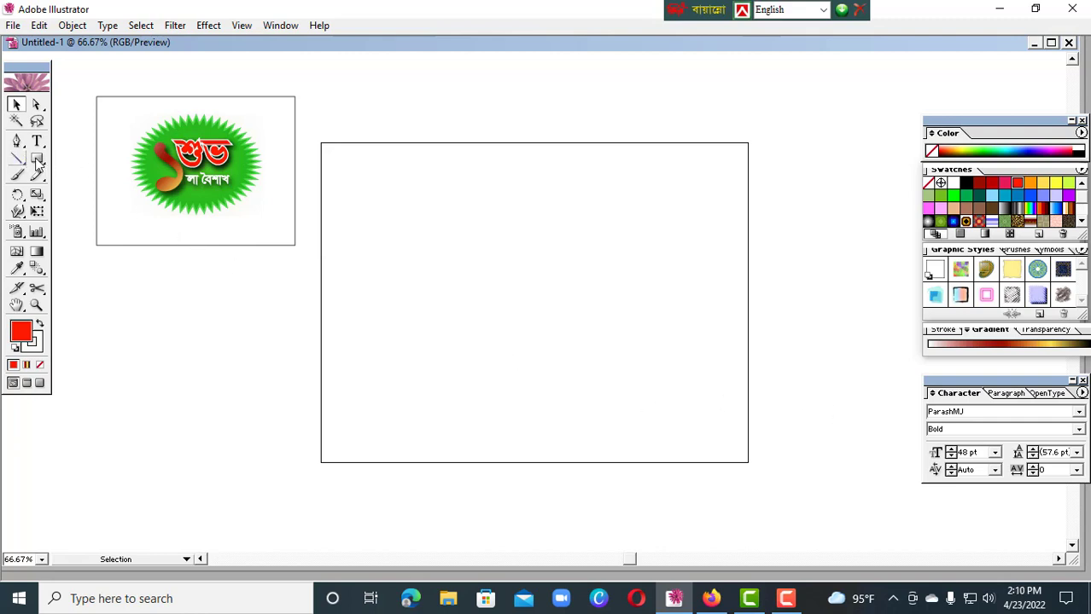
left_click_drag(37, 158, 132, 168)
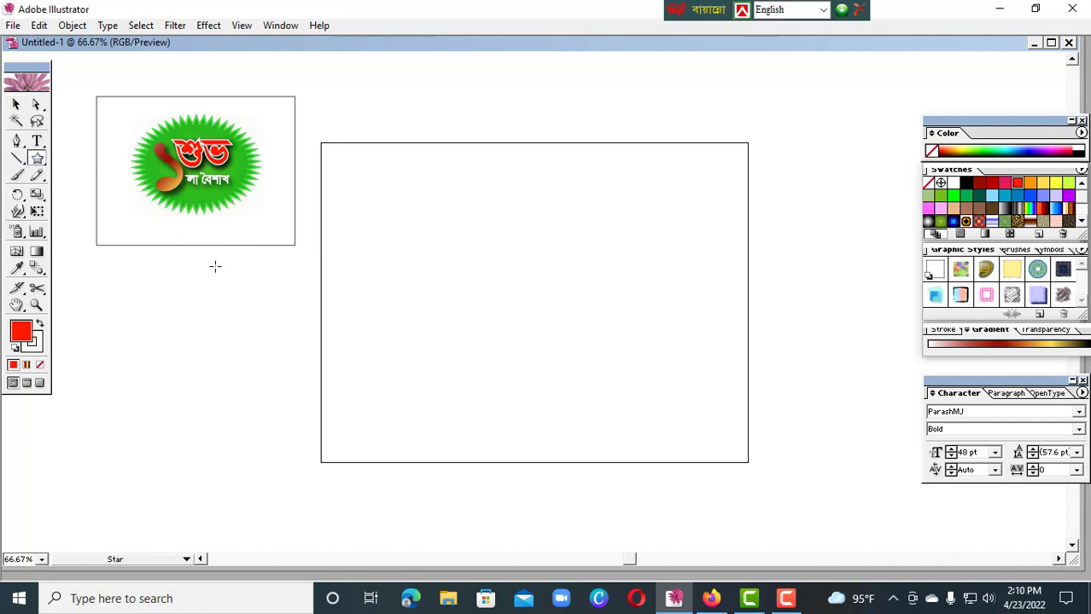
left_click(536, 291)
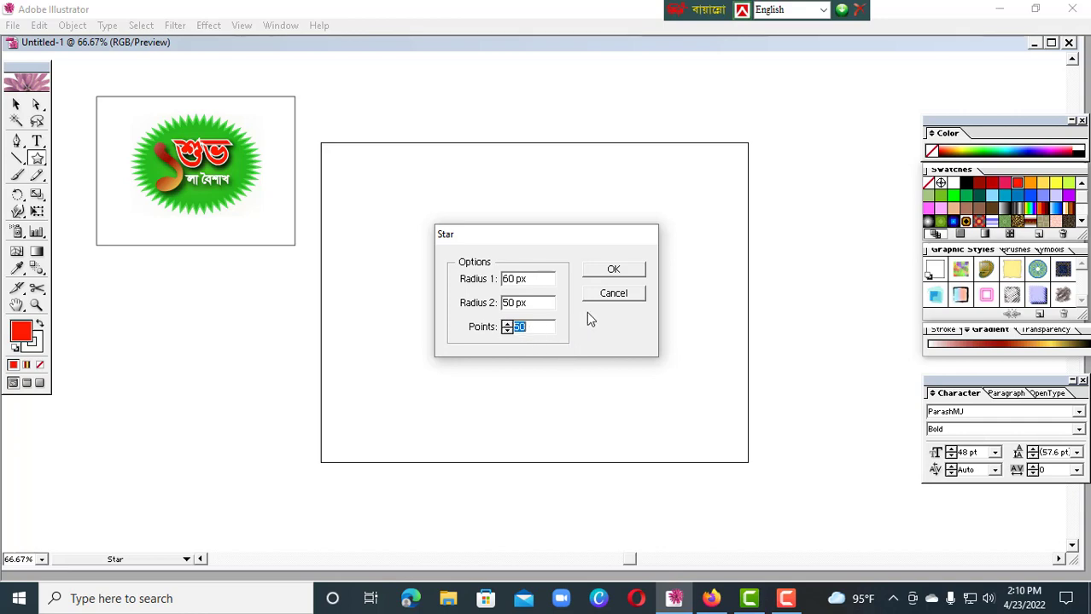
left_click(615, 272)
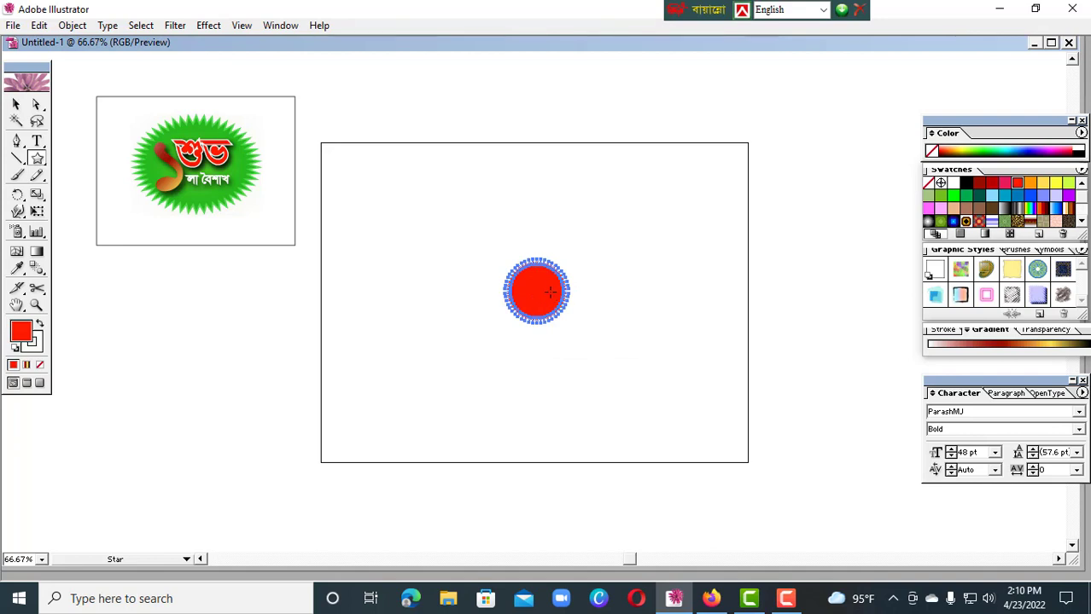
Enlarge the star to fill much of the artboard, flatten it into a wide oval burst and centre it vertically
left_click(16, 103)
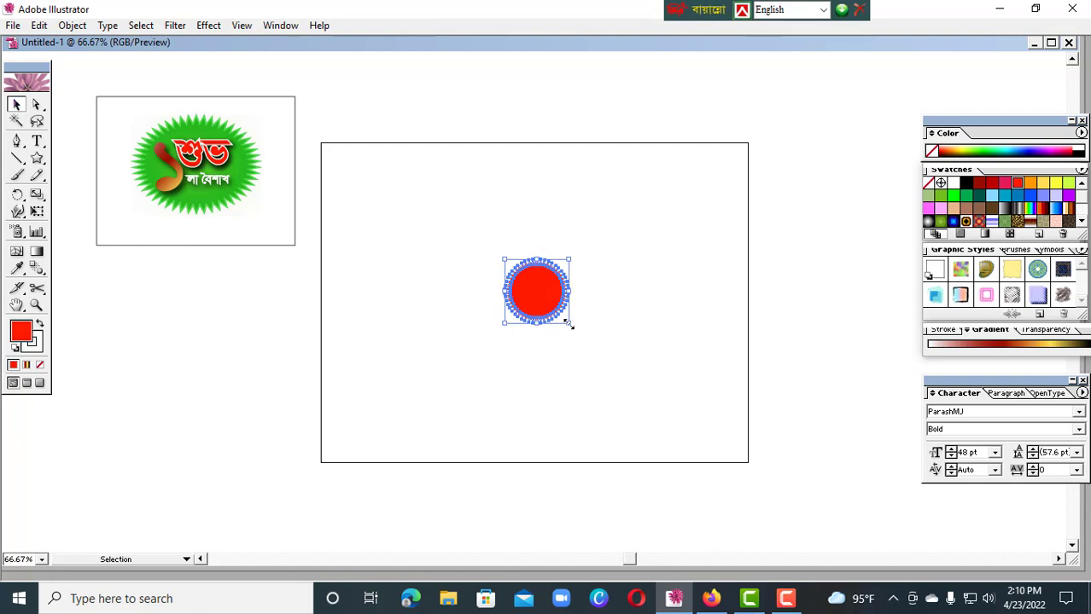
left_click_drag(569, 323, 668, 416)
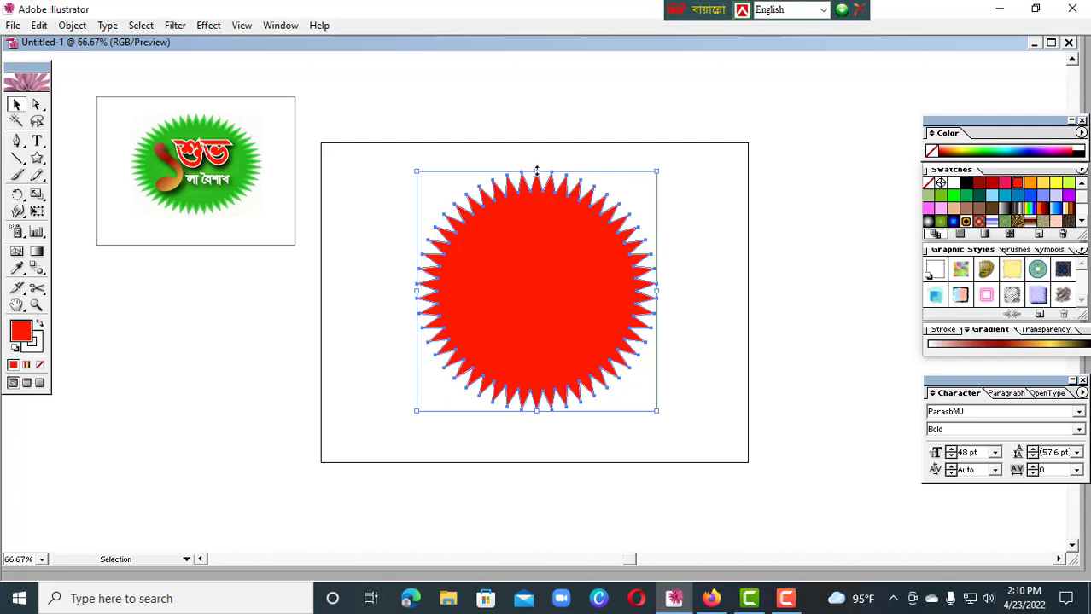
left_click_drag(536, 170, 538, 221)
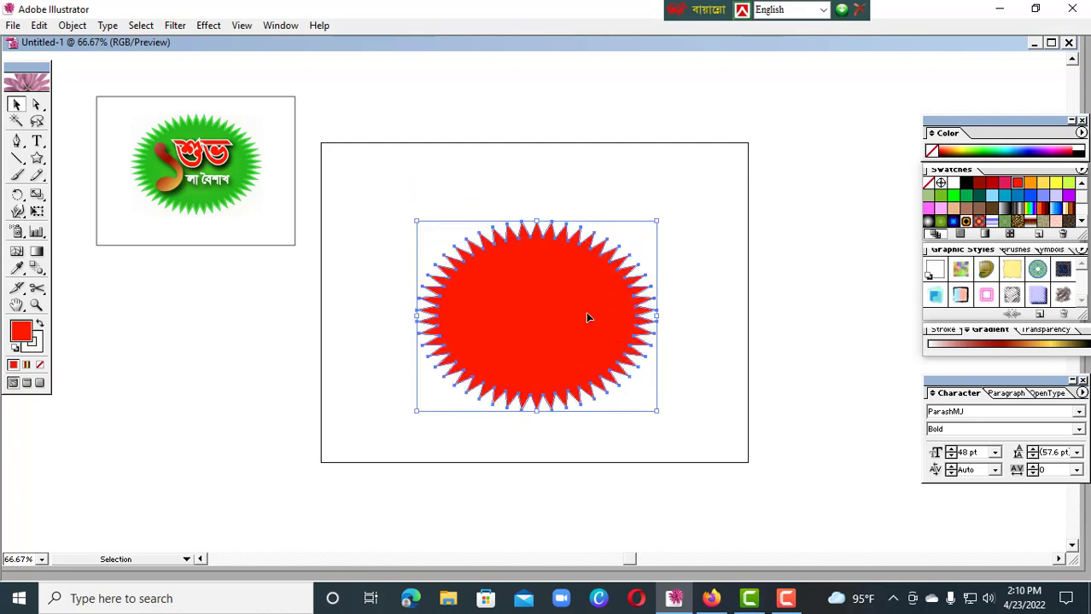
left_click_drag(588, 318, 589, 312)
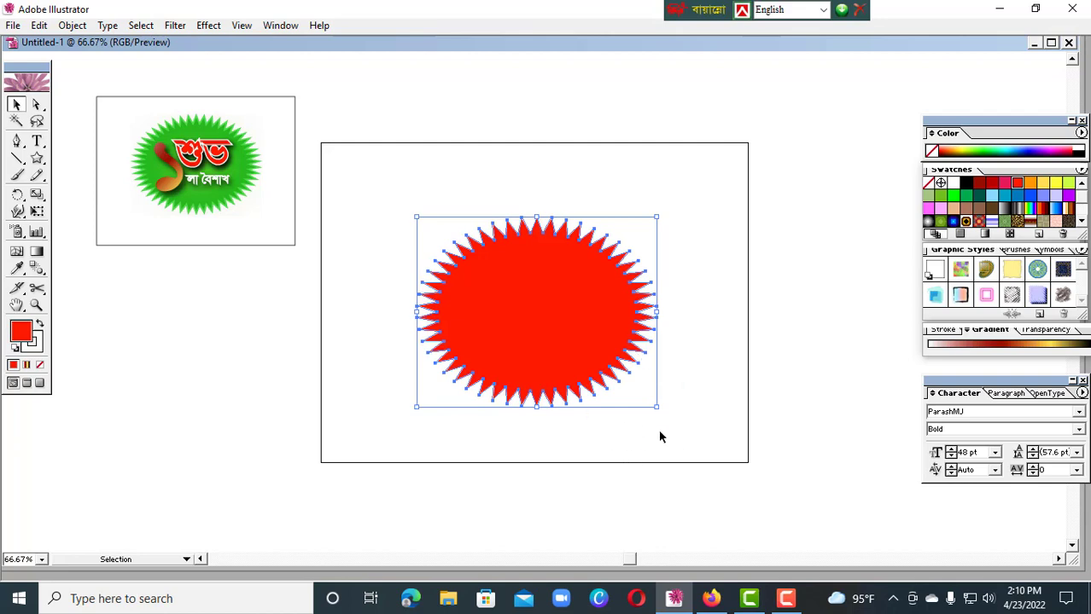
left_click(643, 389)
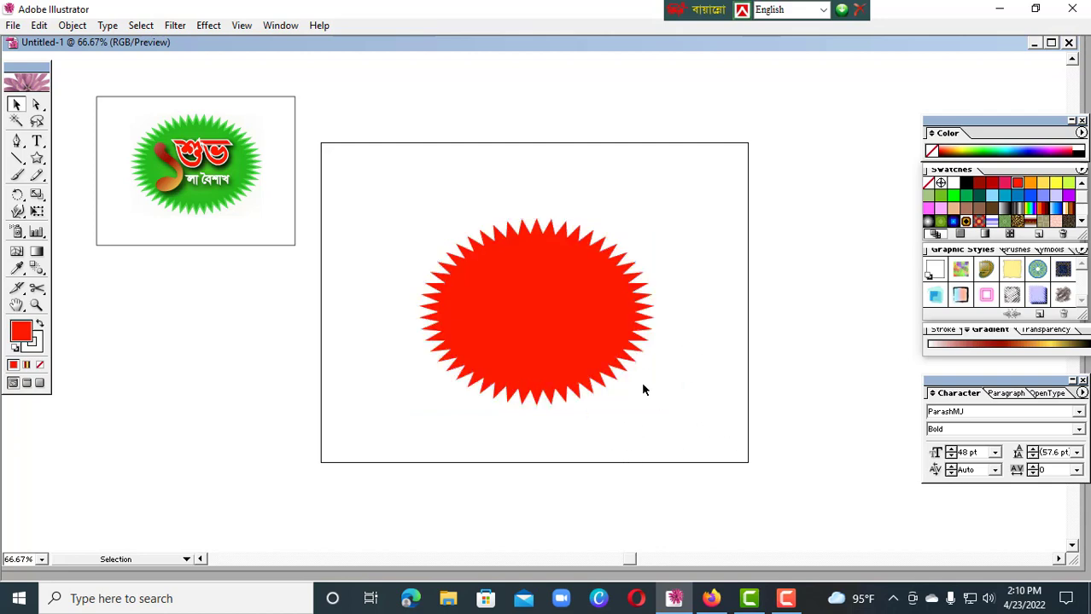
Change the oval starburst's fill to the bright green swatch
left_click(572, 314)
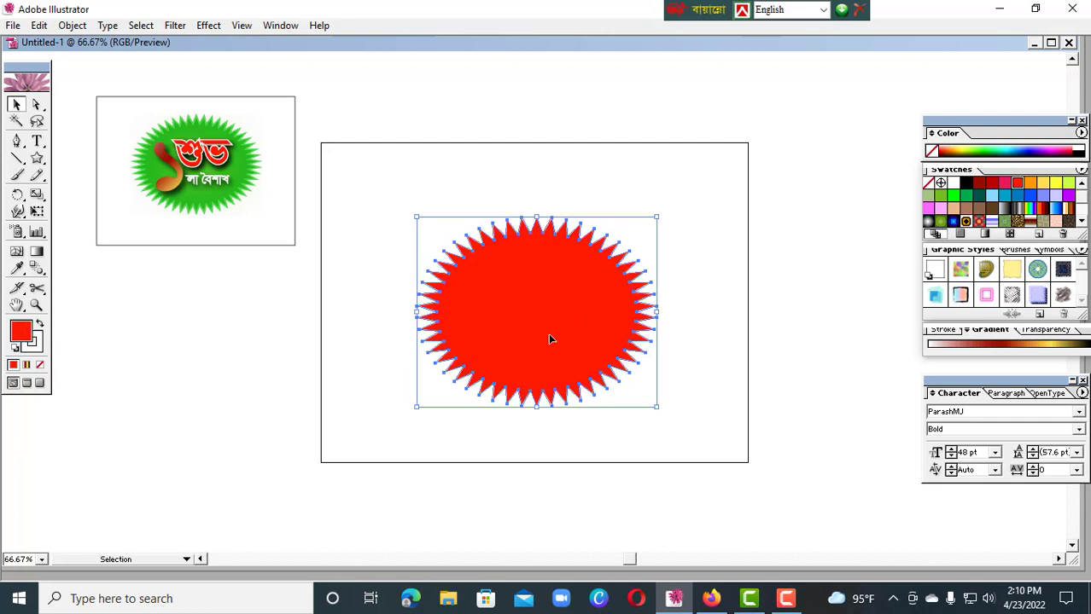
double_click(22, 333)
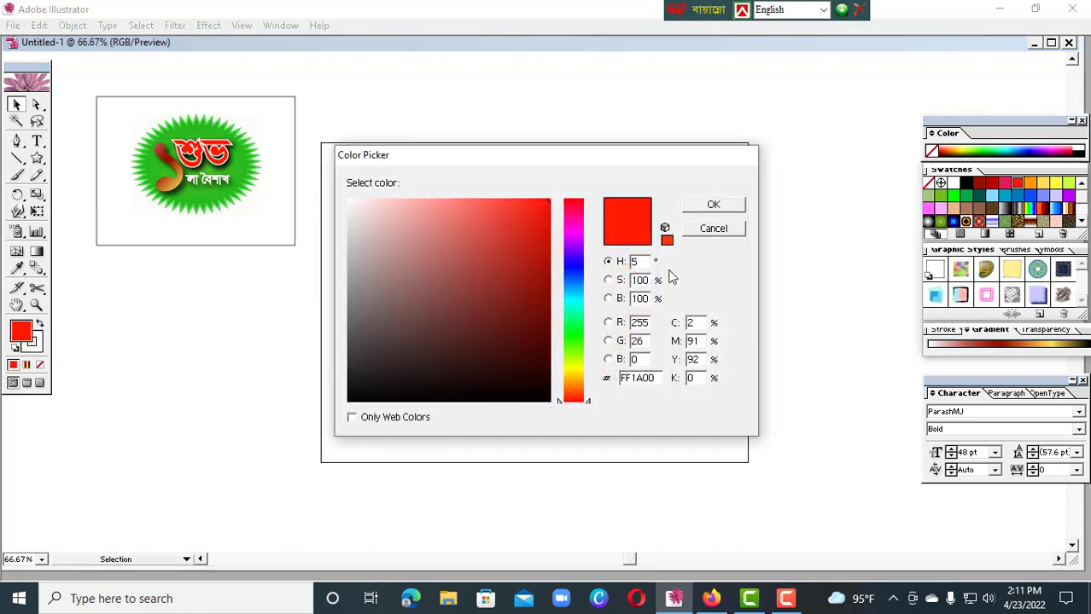
left_click(725, 230)
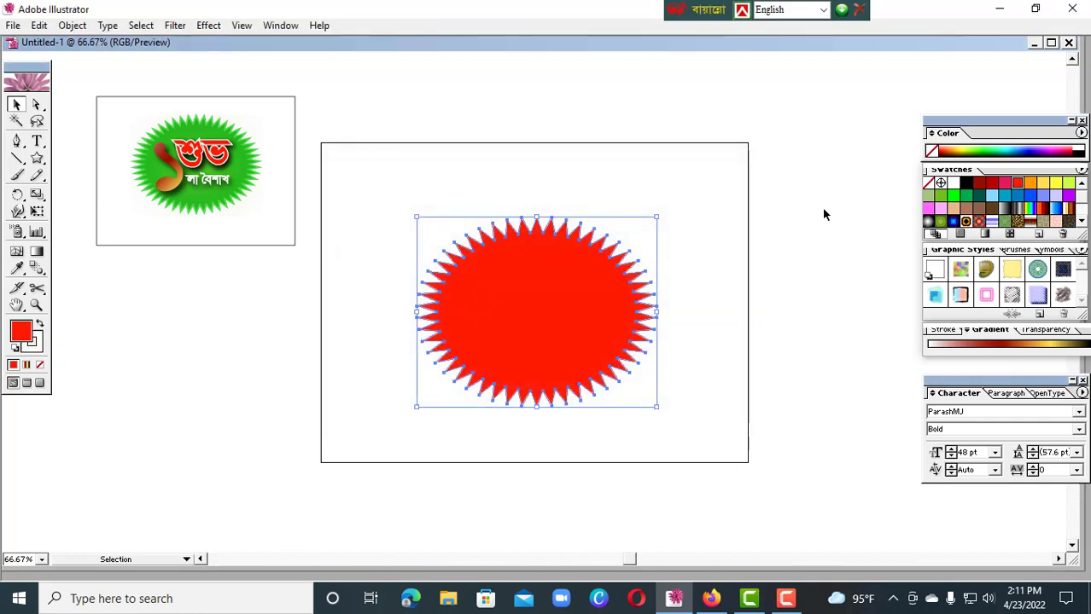
left_click(1039, 188)
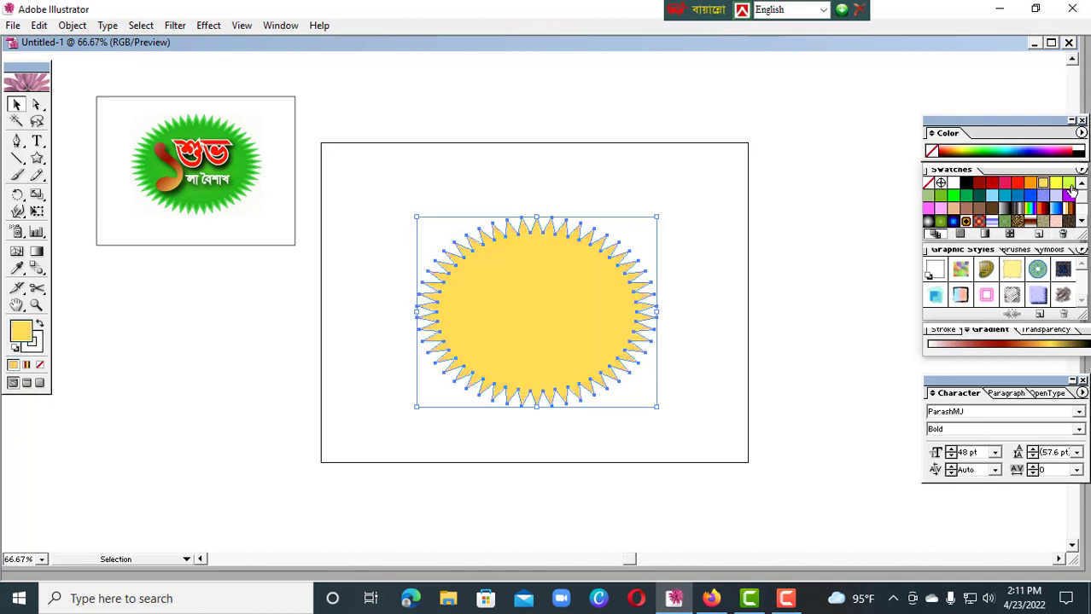
left_click(1068, 185)
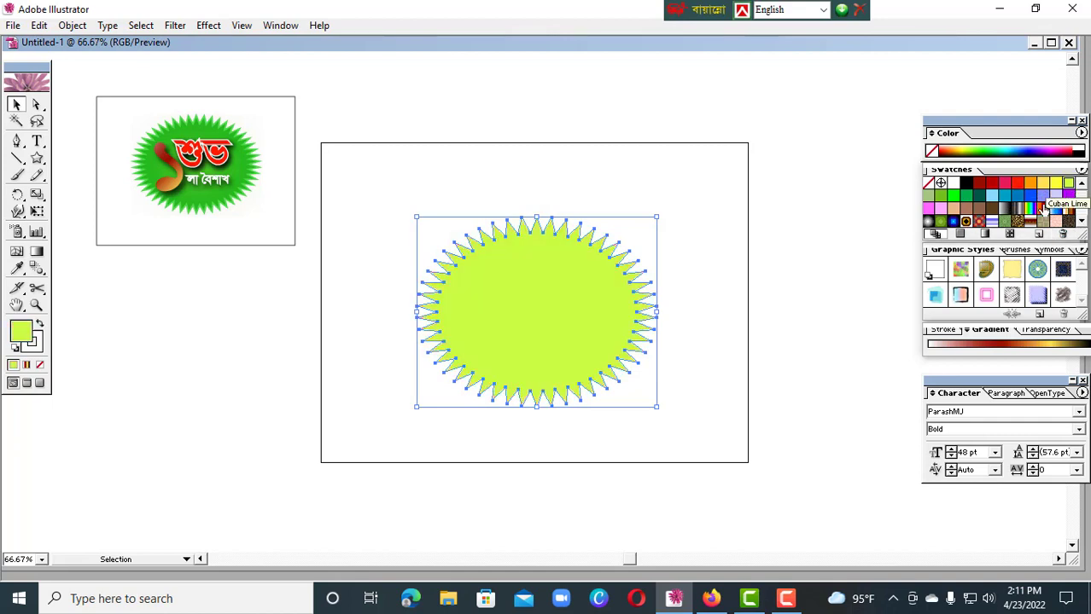
left_click(955, 197)
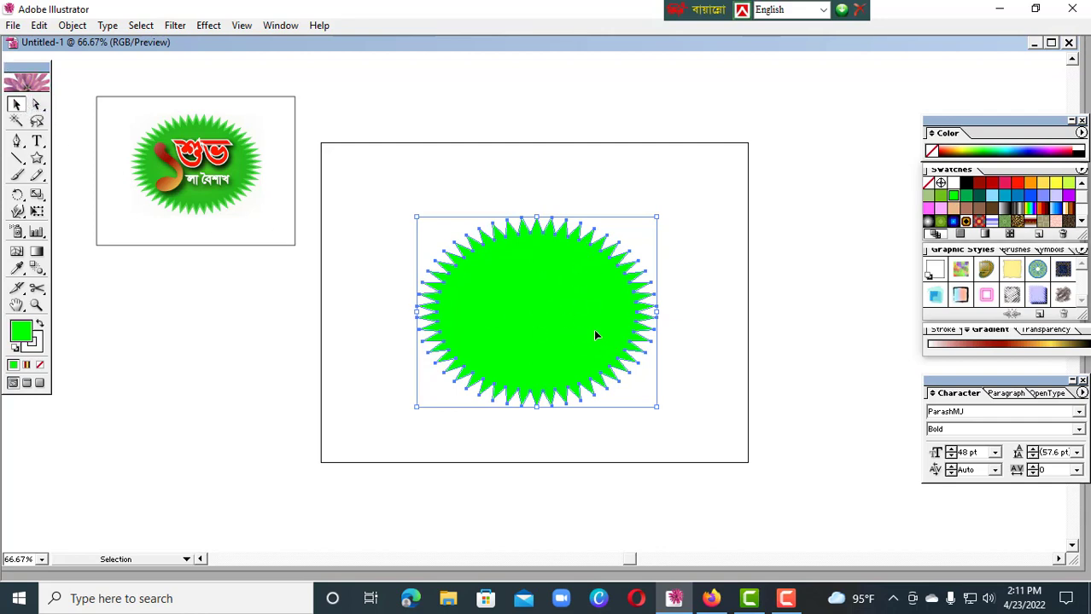
Copy the green starburst, paste the copy in front, and scale it down slightly about its centre
left_click(42, 25)
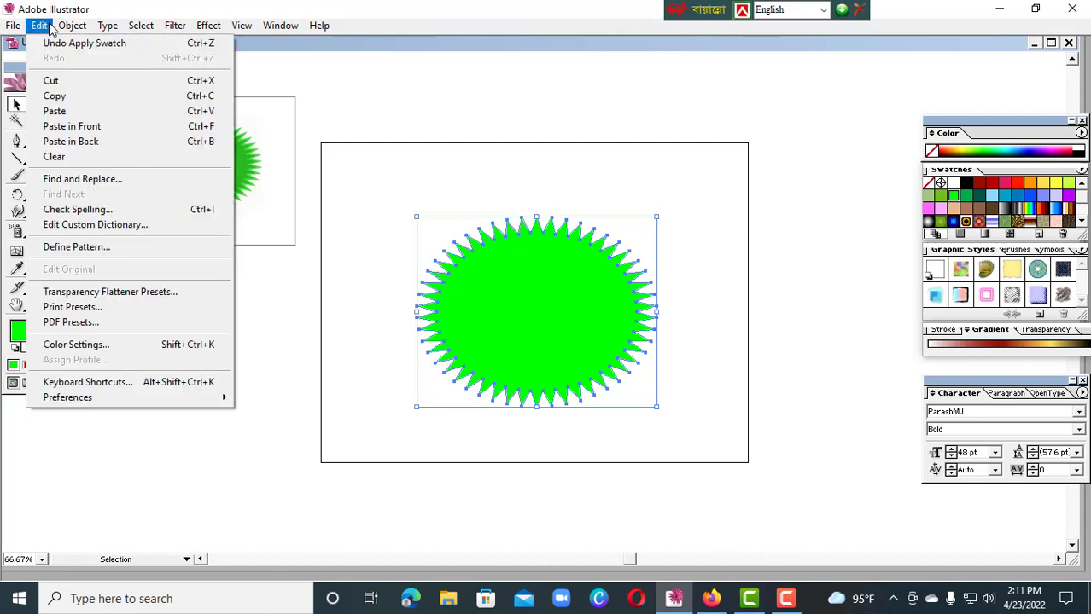
mouse_move(62, 26)
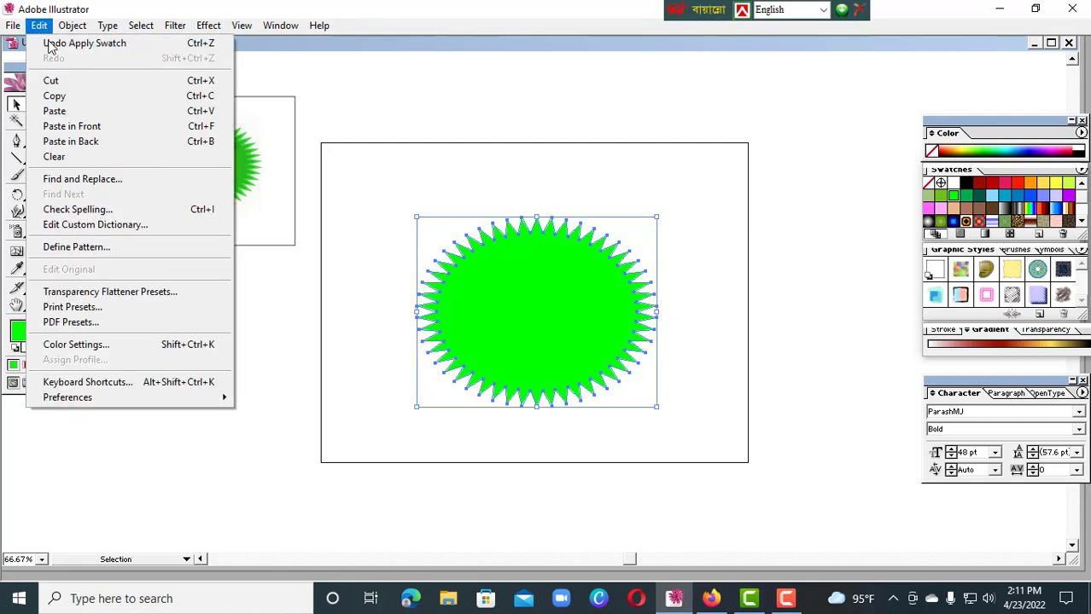
left_click(54, 96)
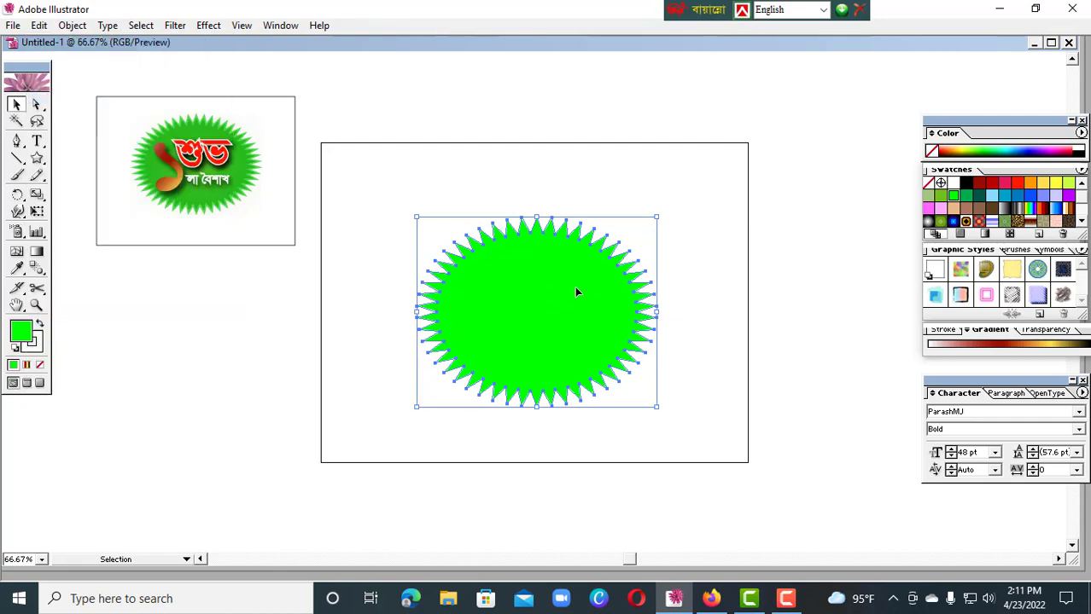
left_click(39, 24)
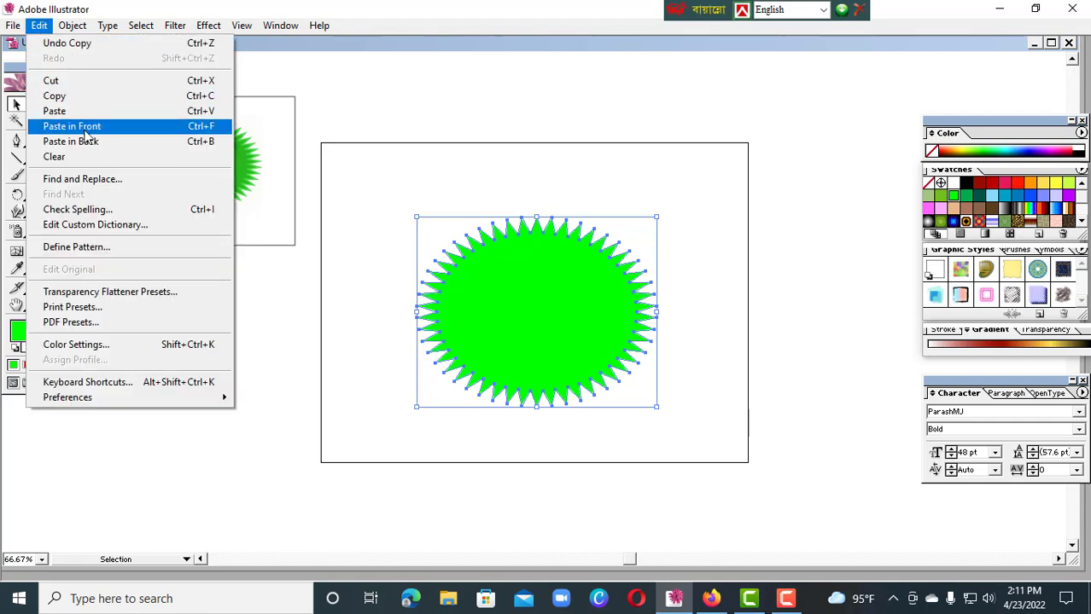
left_click(85, 128)
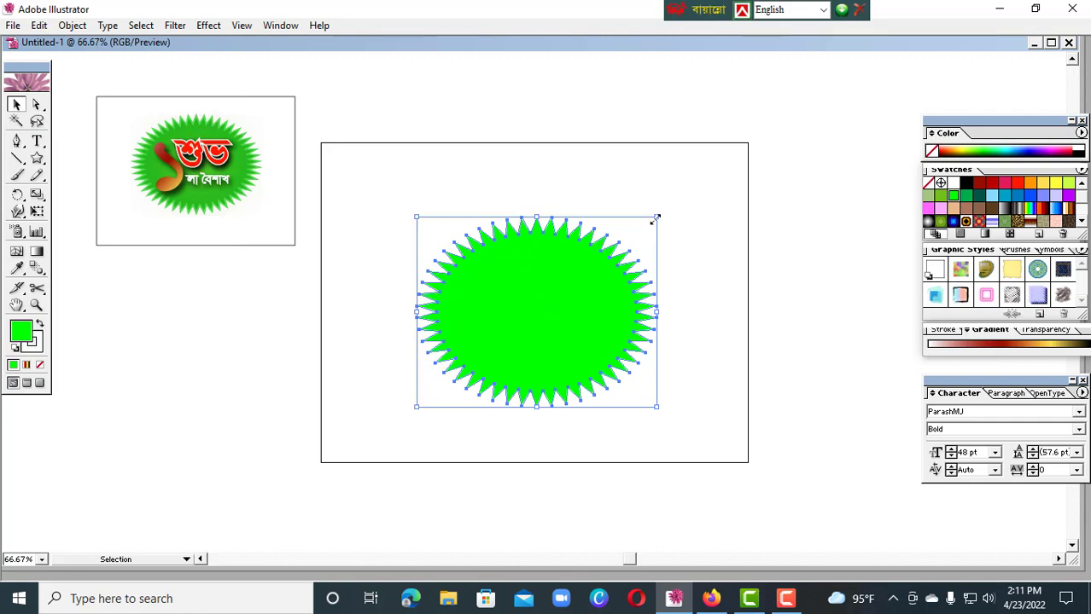
mouse_move(656, 219)
left_mouse_down()
mouse_move(648, 236)
mouse_move(648, 226)
left_mouse_up()
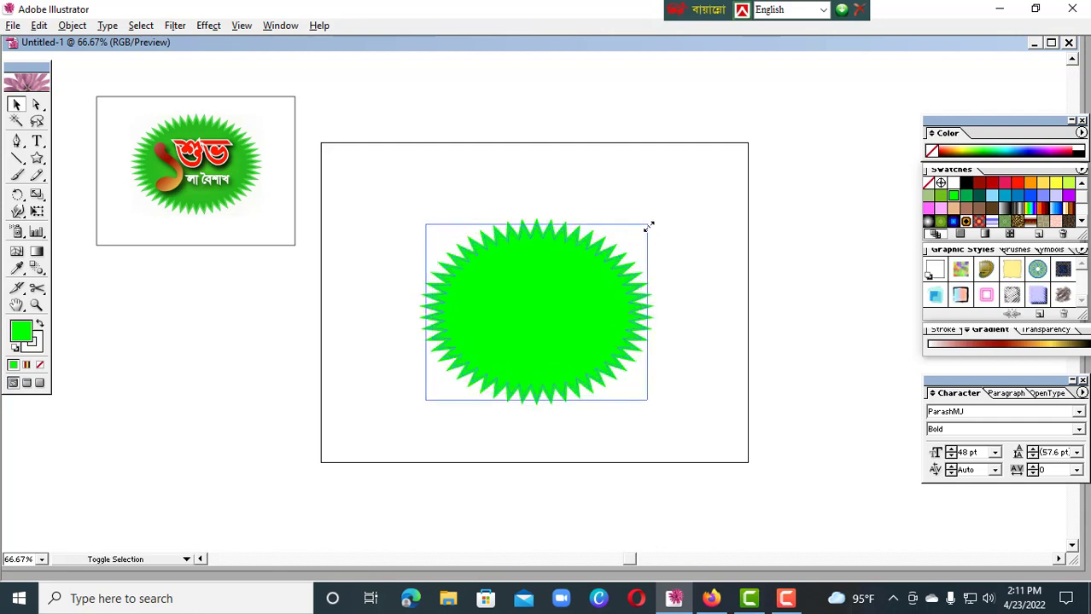
left_click_drag(649, 226, 648, 226)
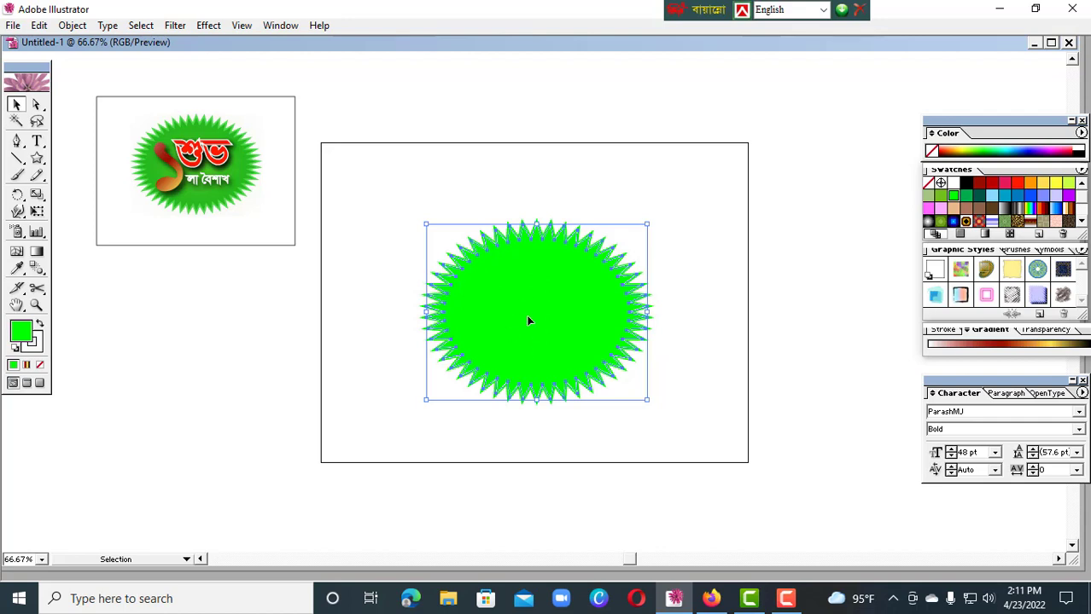
Set the inner starburst's fill to the darker green 20C920
double_click(24, 333)
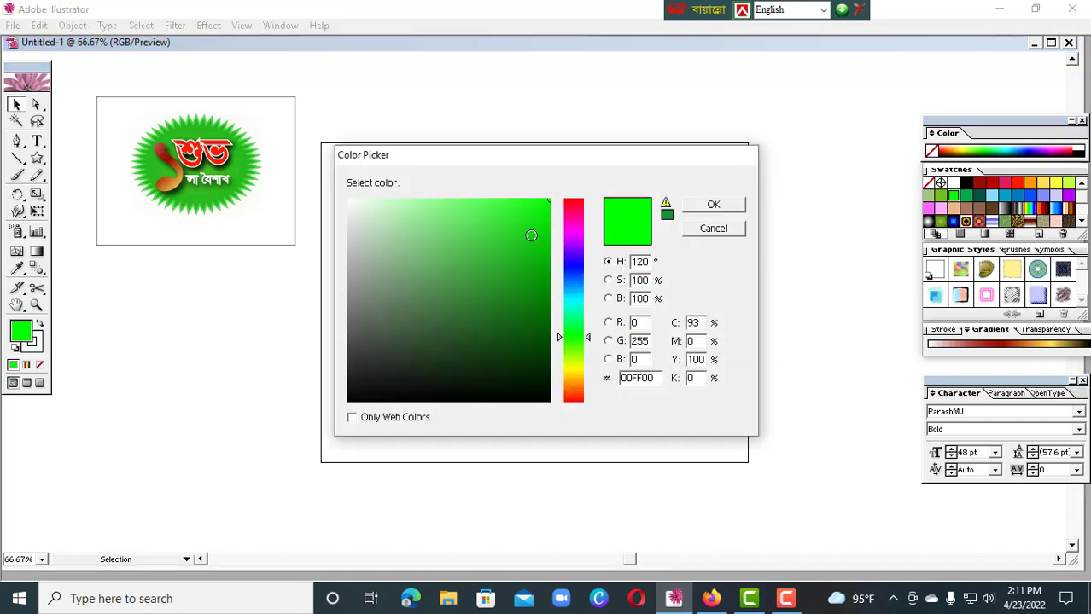
left_click(517, 242)
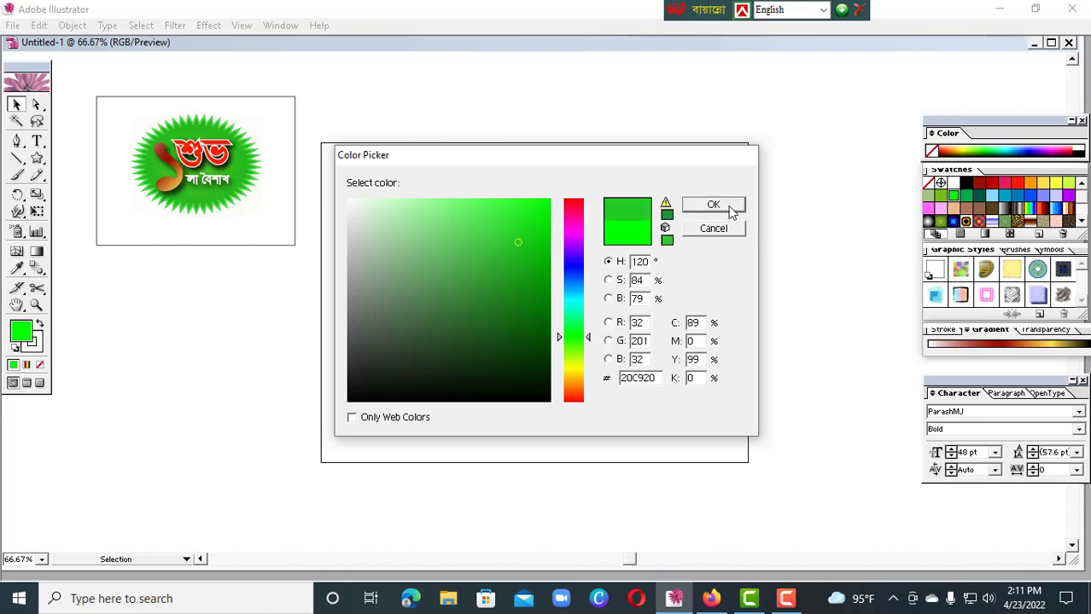
left_click(714, 205)
left_click(804, 224)
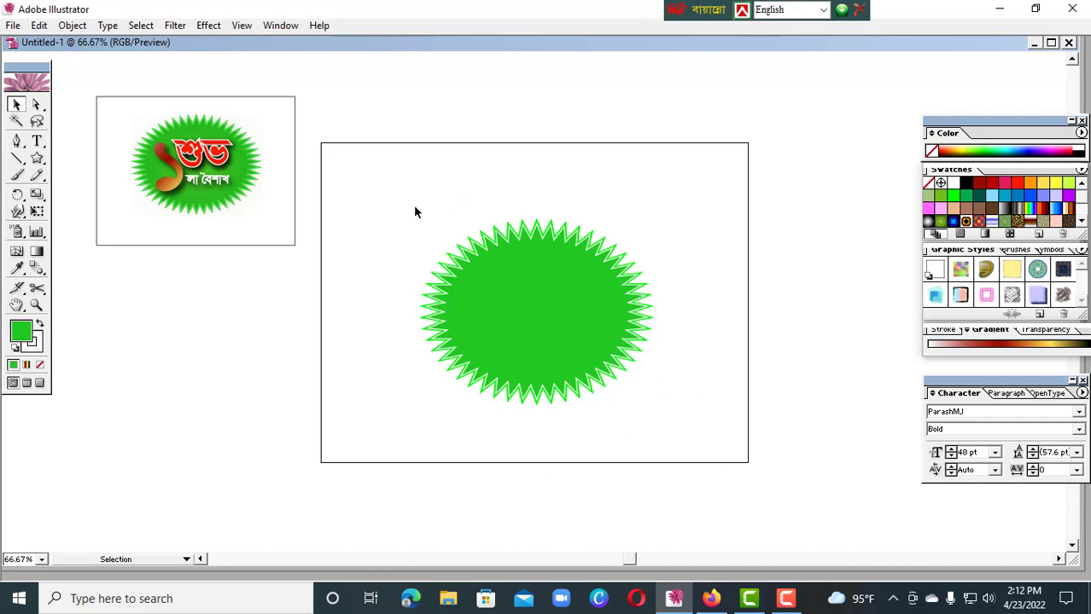
left_click_drag(413, 206, 634, 390)
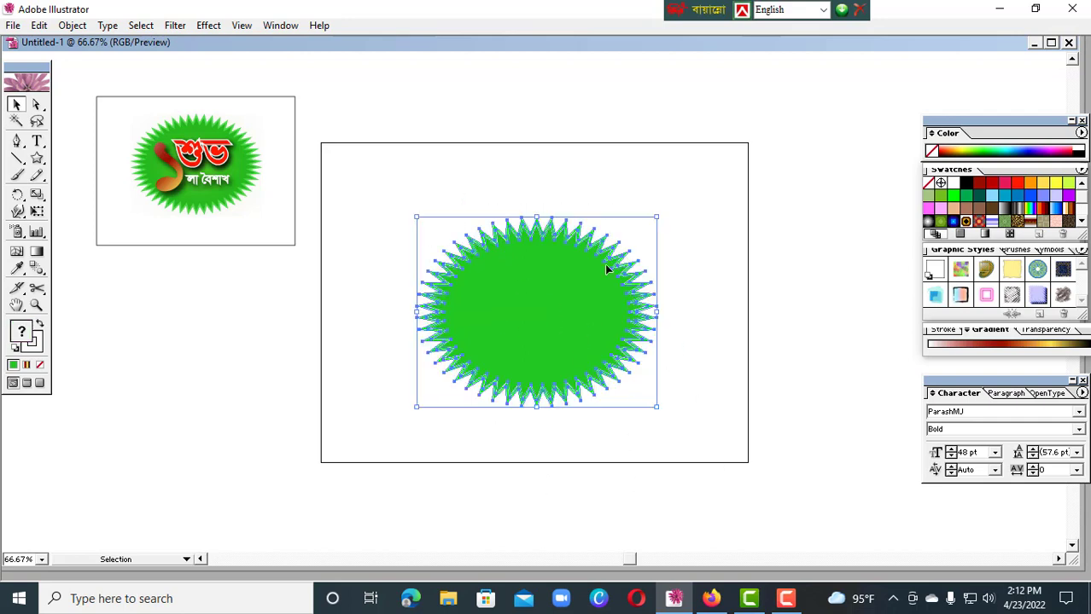
left_click_drag(604, 271, 638, 327)
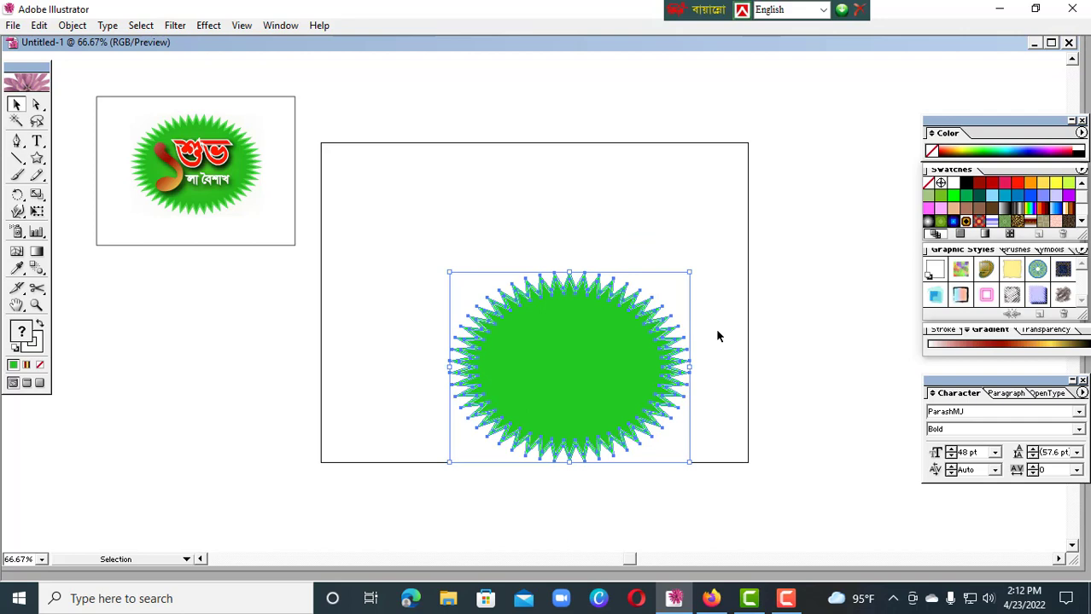
key("ctrl+z")
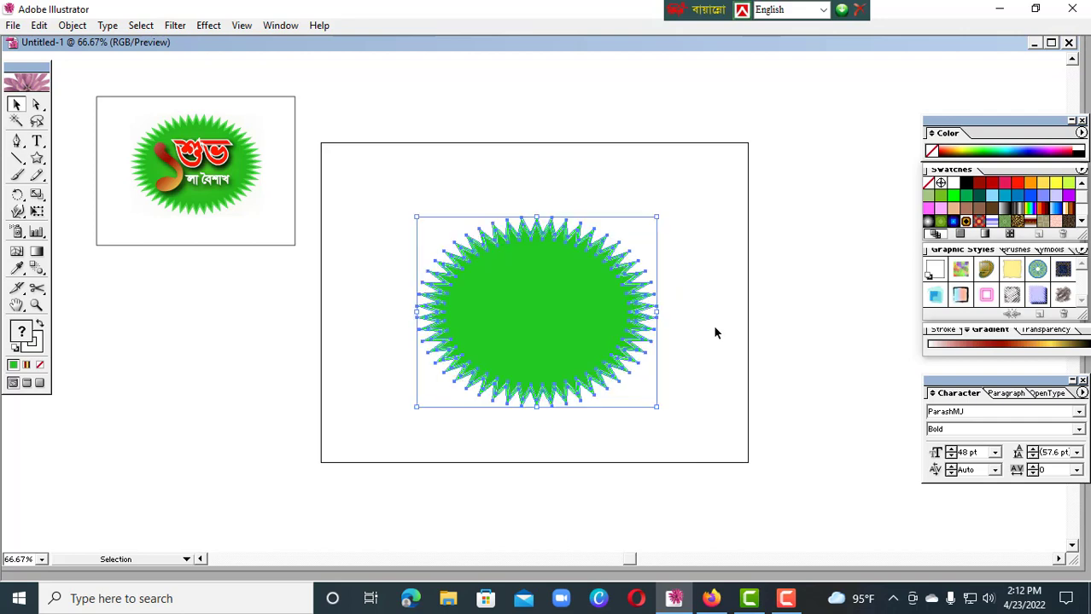
Group the two overlapping green starbursts into one object
left_click(722, 267)
left_click_drag(444, 206, 652, 406)
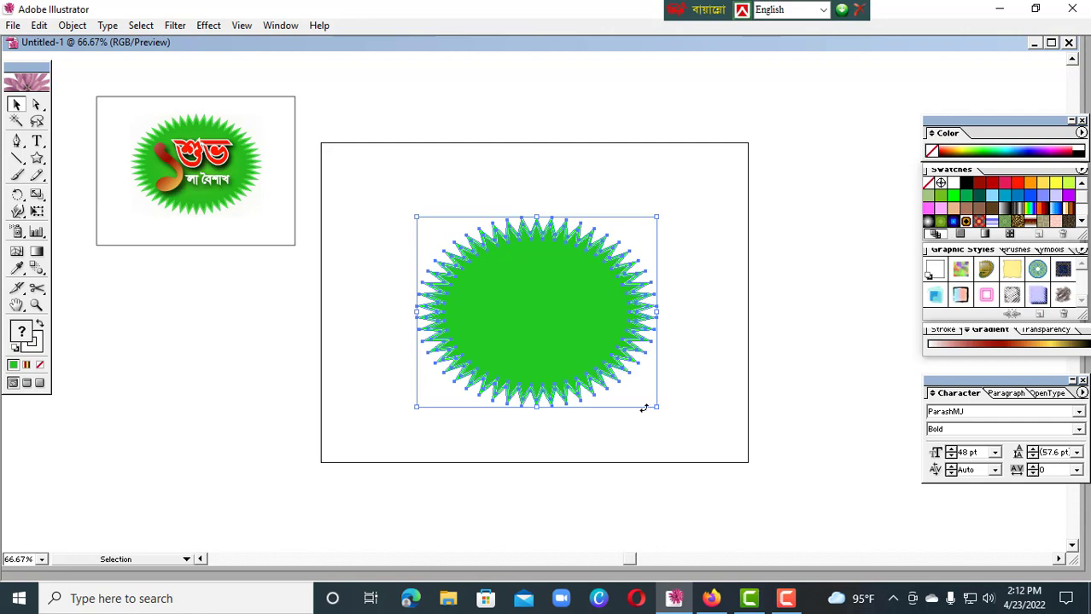
right_click(548, 321)
left_click(587, 364)
left_click(710, 393)
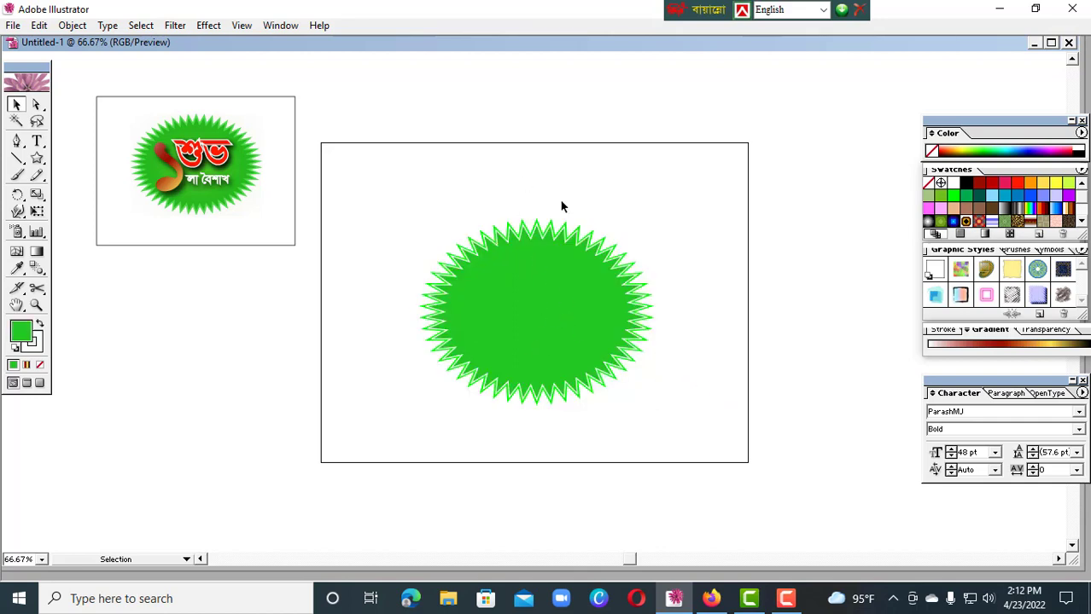
Draw a wide, flat ellipse over the starburst and move it to the burst's middle
left_click_drag(543, 144, 506, 393)
left_click_drag(553, 181, 520, 398)
left_click_drag(37, 159, 95, 167)
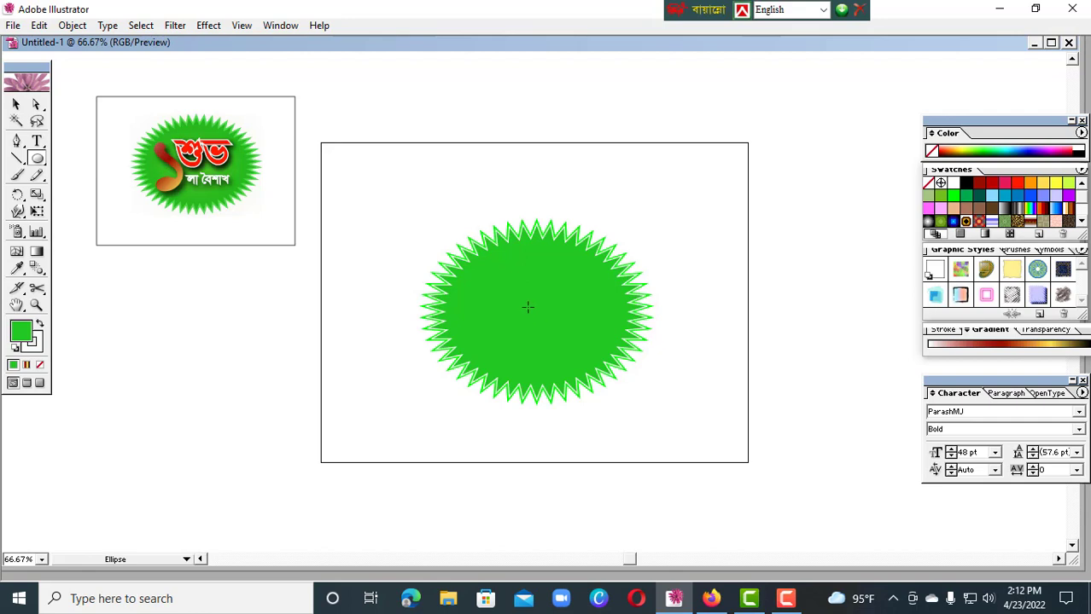
left_click_drag(528, 306, 546, 312)
left_click_drag(597, 339, 705, 382)
left_click(15, 104)
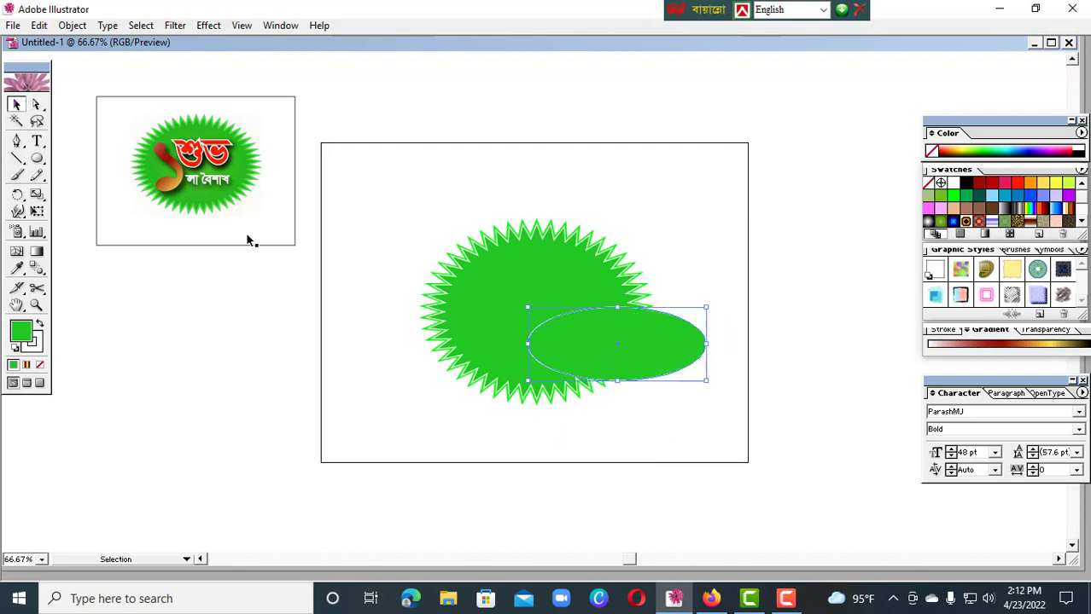
left_click_drag(632, 364, 554, 327)
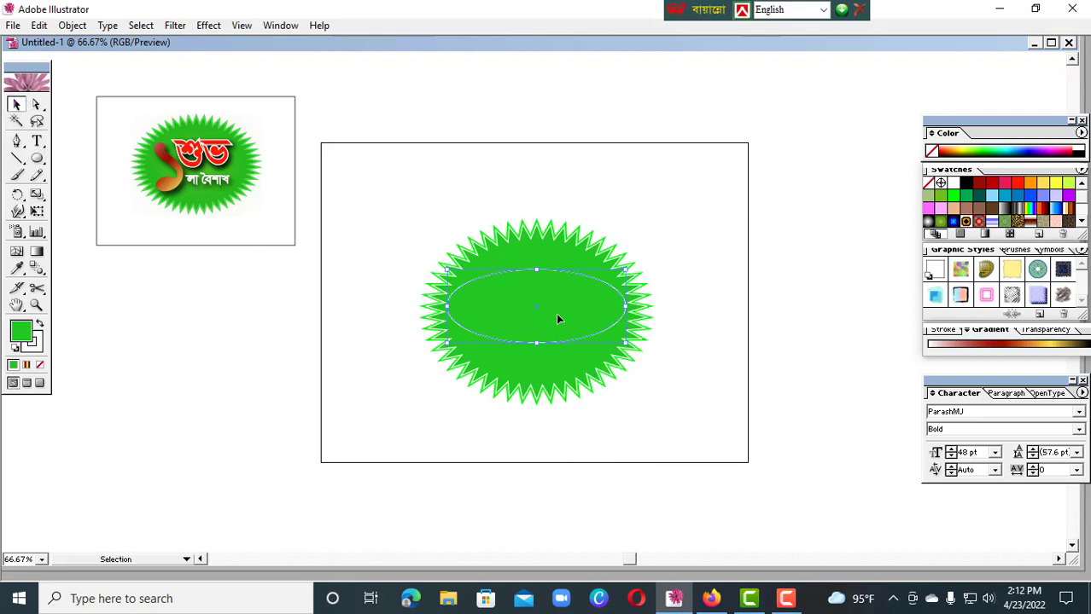
Make the ellipse taller and narrower so it fits well inside the starburst, and nudge it into the burst's centre
left_click_drag(535, 266, 535, 251)
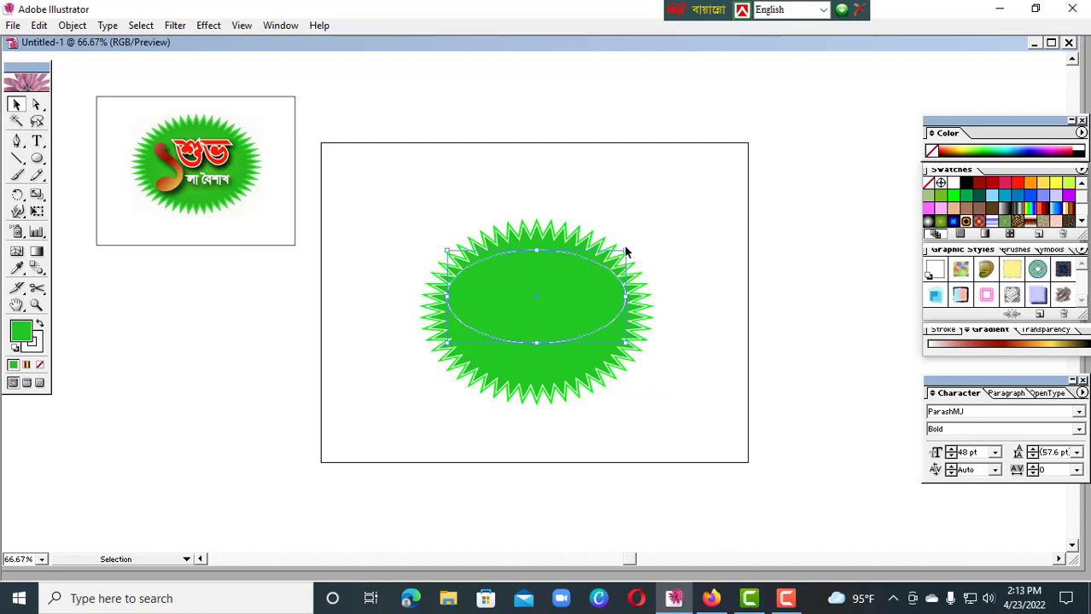
left_click_drag(624, 246, 603, 258)
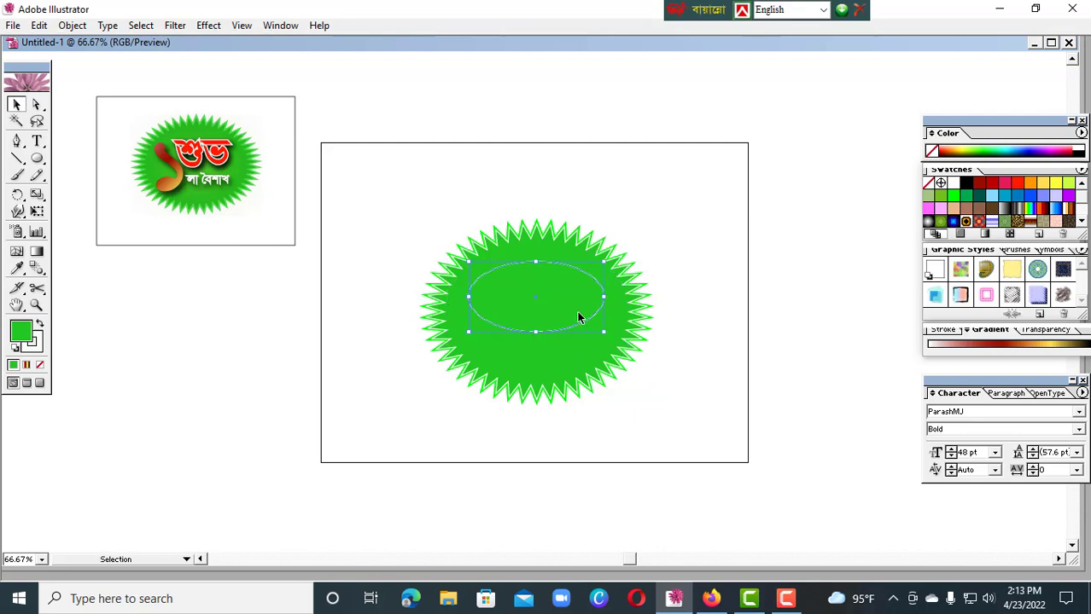
left_click_drag(578, 312, 580, 317)
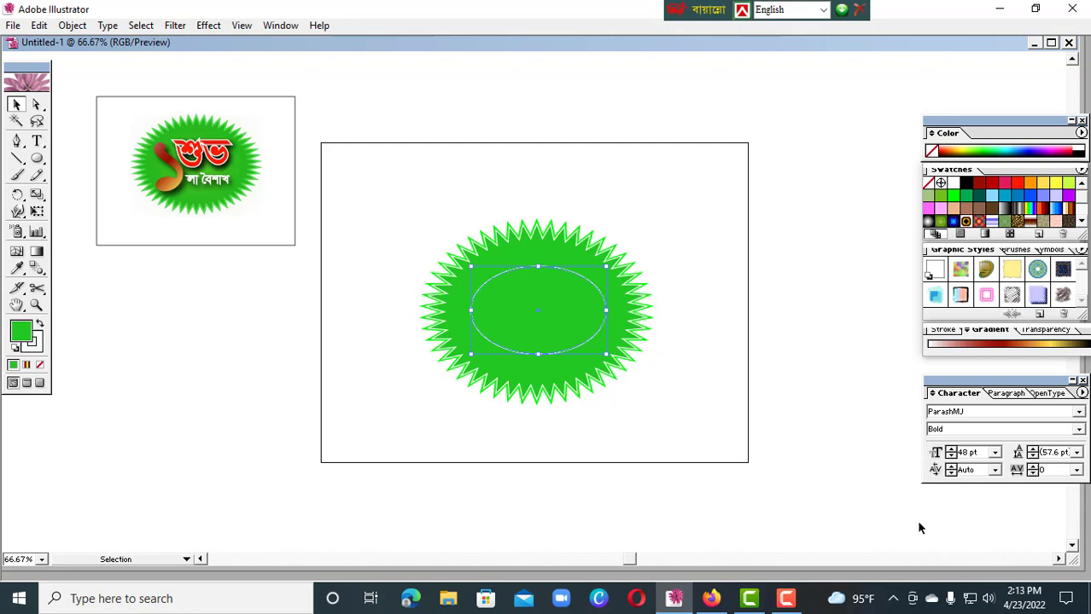
key("Left")
key("Left")
key("Left")
key("Left")
key("Left")
key("Left")
key("Left")
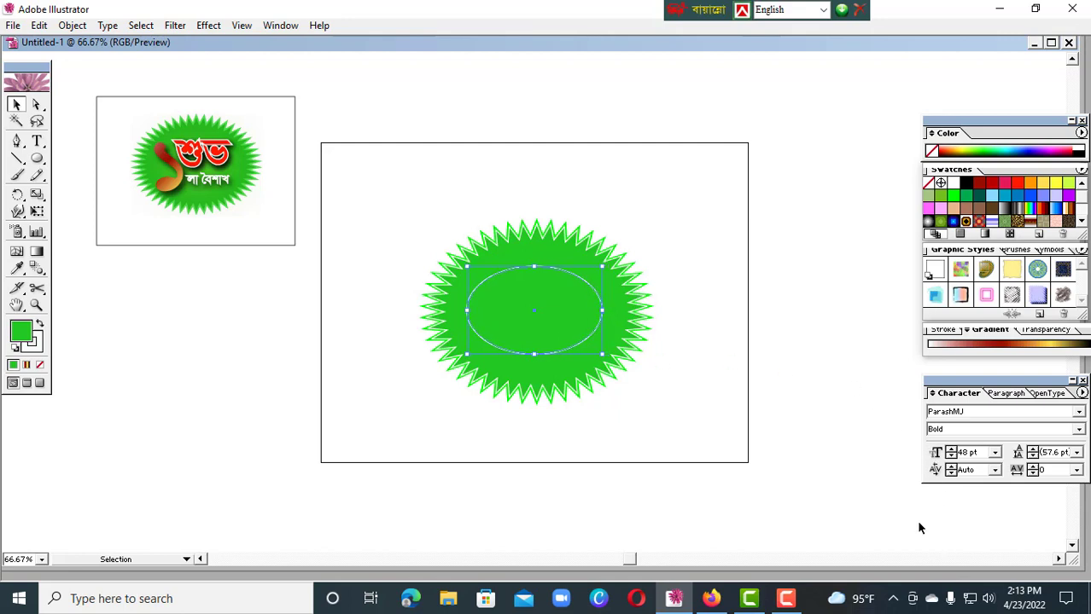
key("Up")
key("Up")
key("Up")
key("Up")
key("Up")
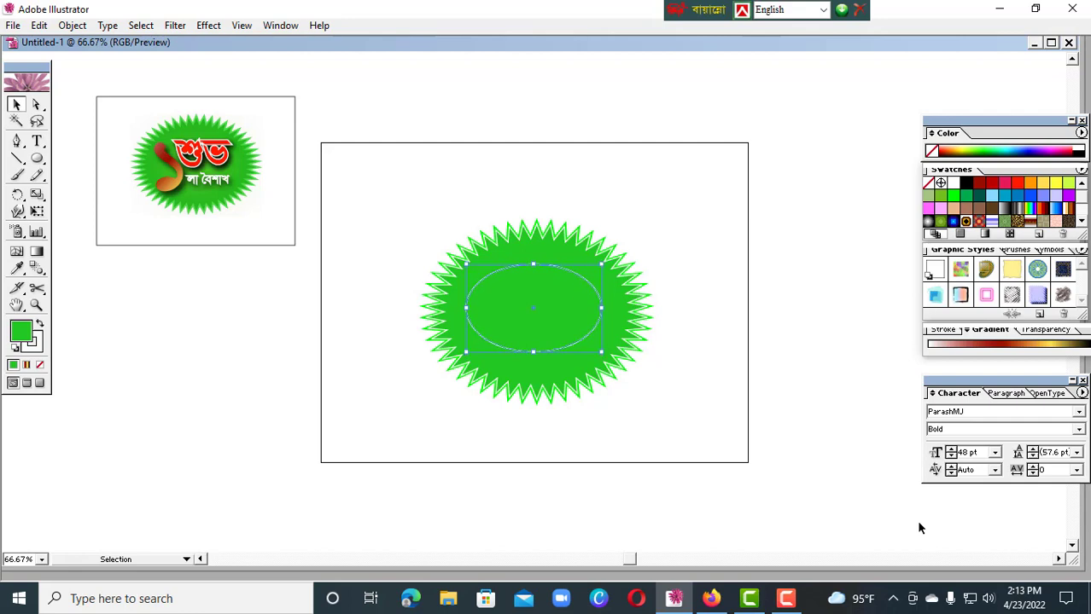
key("Down")
key("Down")
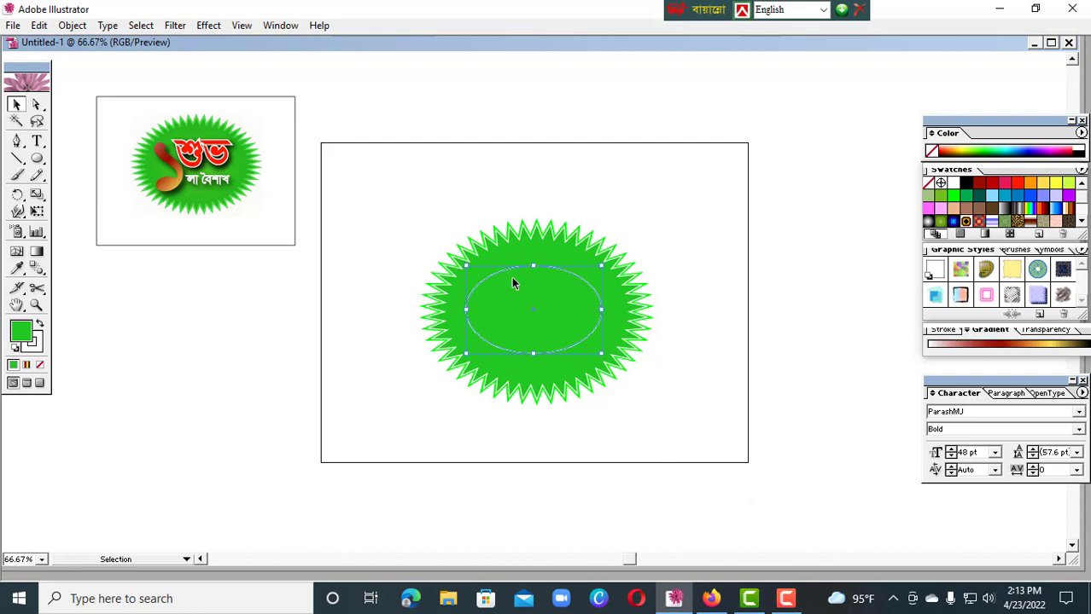
Remove the stroke from the ellipse in the starburst's centre
left_click(32, 345)
left_click(39, 367)
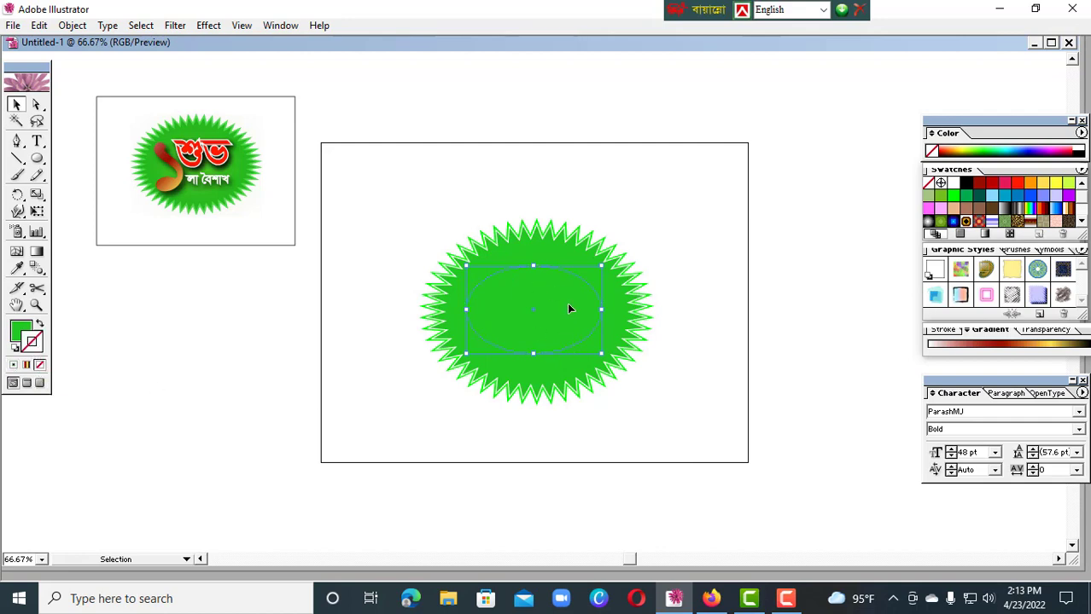
Change the ellipse's fill to the crimson CC3A59
double_click(20, 331)
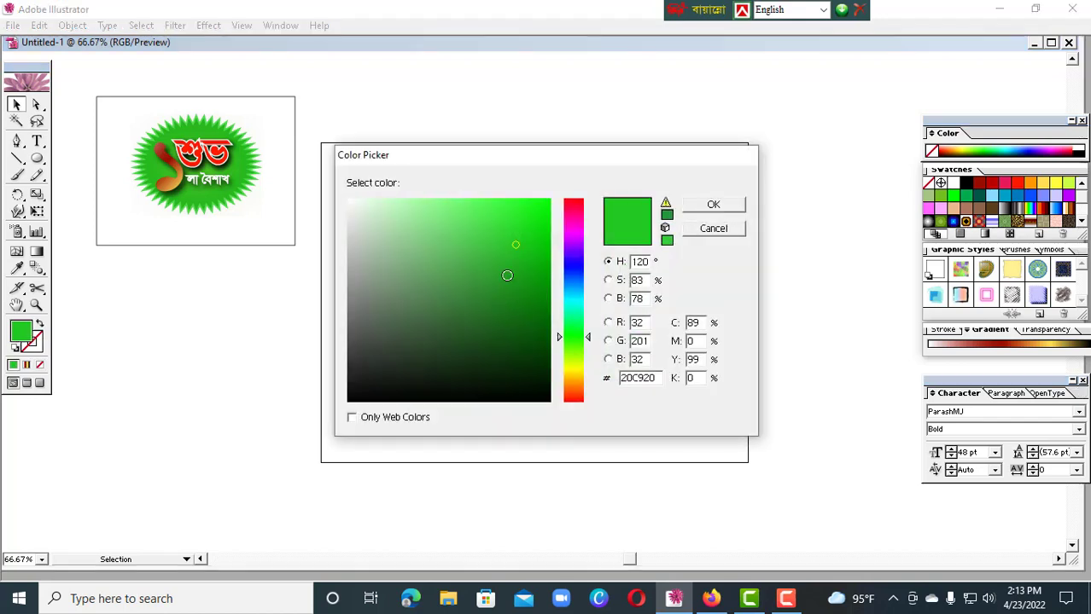
left_click(563, 307)
left_click(578, 206)
left_click(492, 240)
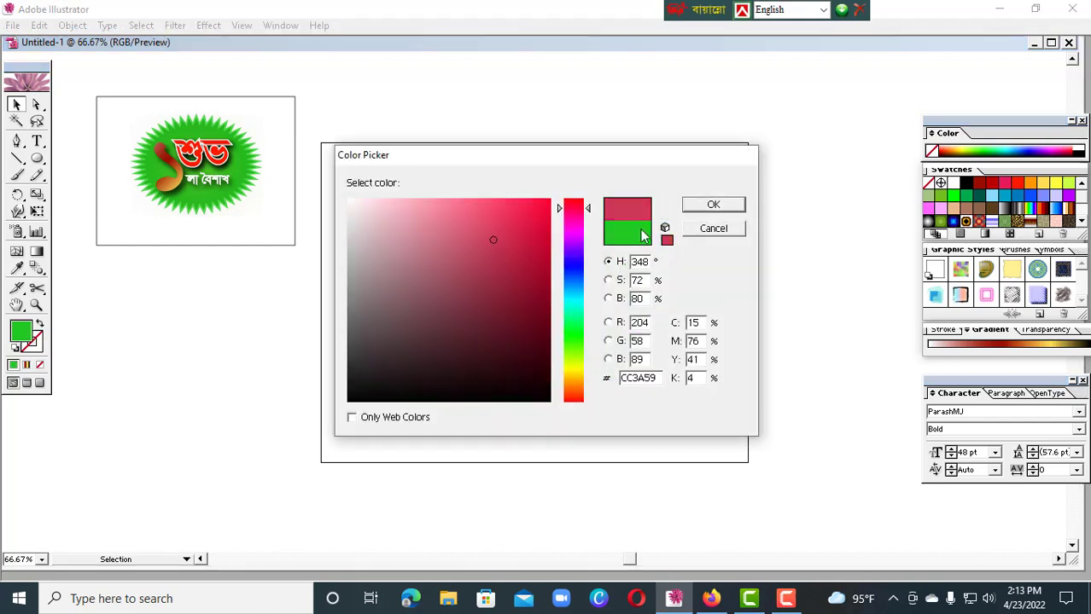
left_click(692, 207)
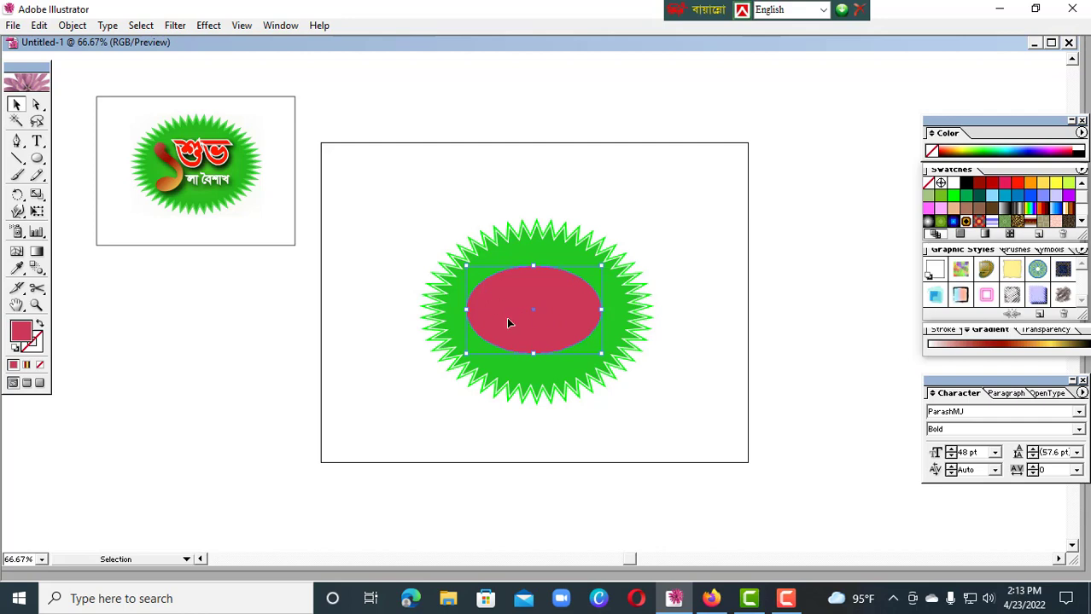
Set the central ellipse's fill to the bright yellow EBF447
double_click(22, 333)
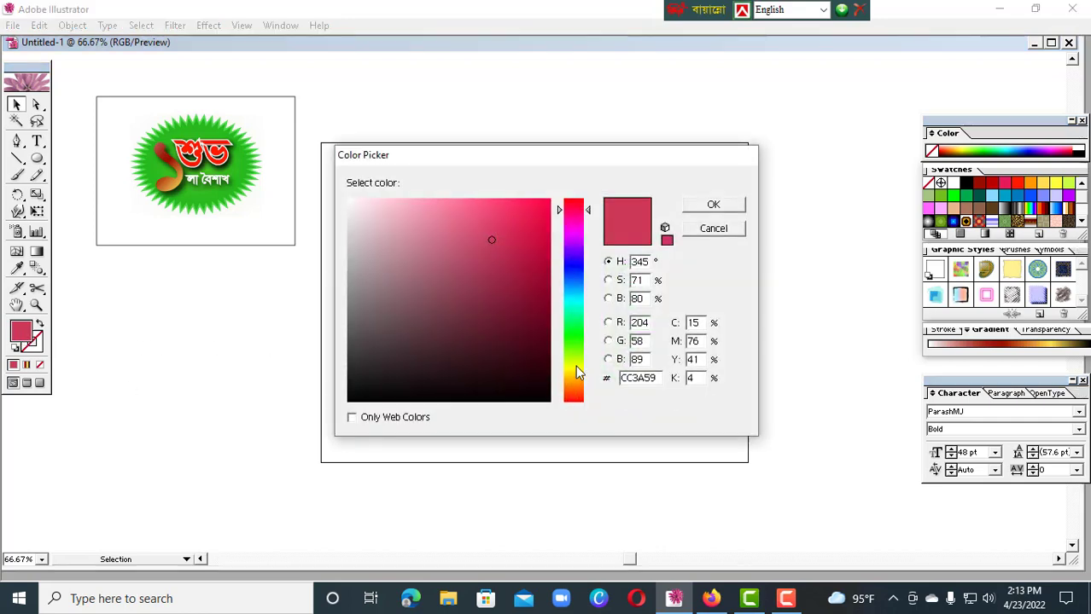
left_click(576, 368)
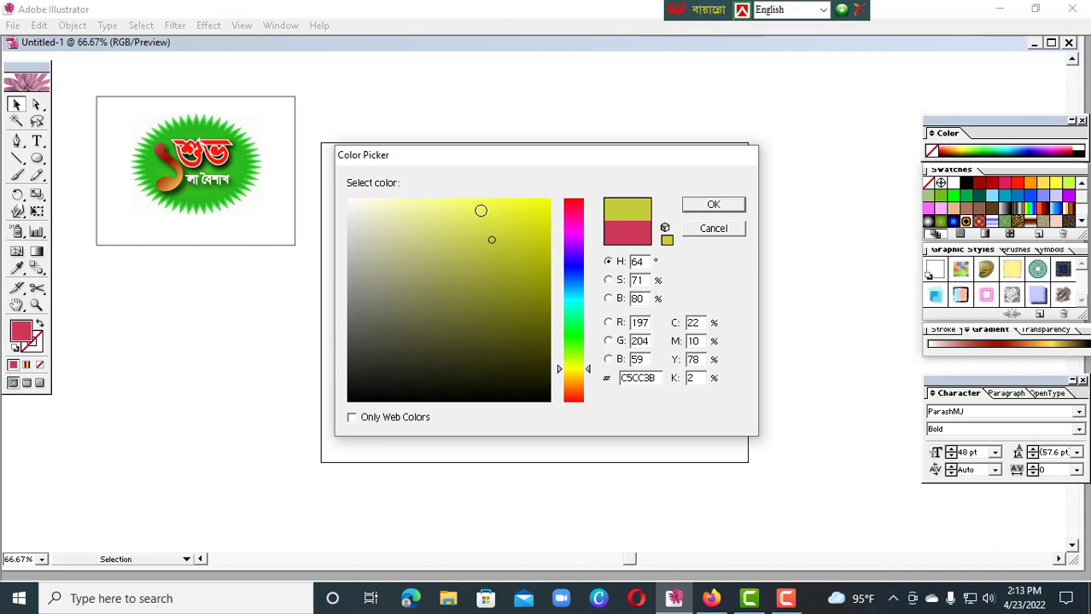
left_click(489, 206)
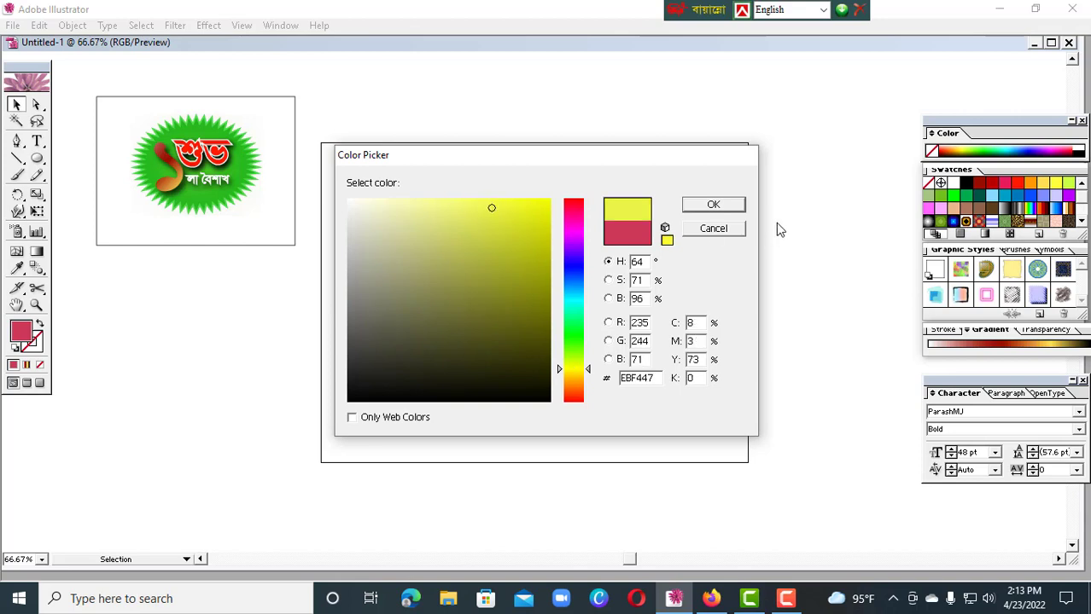
left_click(730, 207)
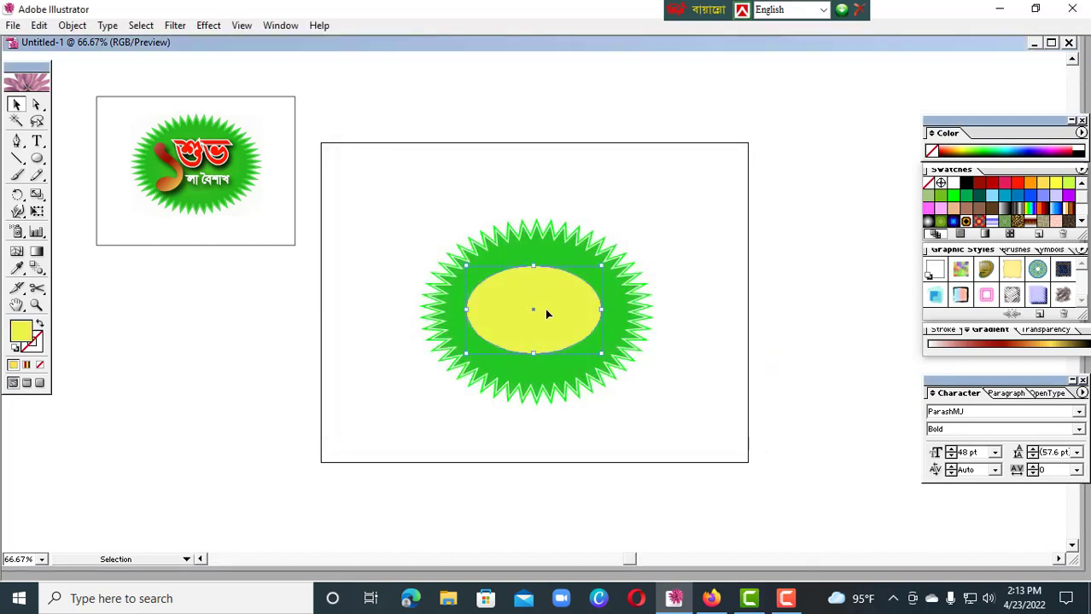
Apply a Gaussian Blur effect with a 53-pixel radius to the yellow ellipse
left_click(205, 27)
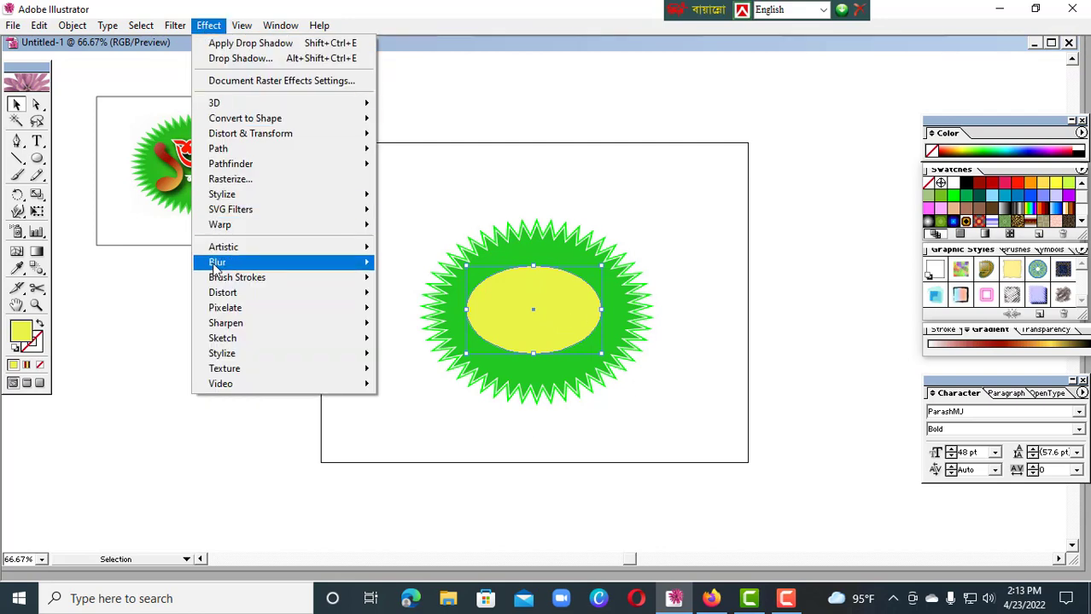
mouse_move(218, 264)
left_click(423, 263)
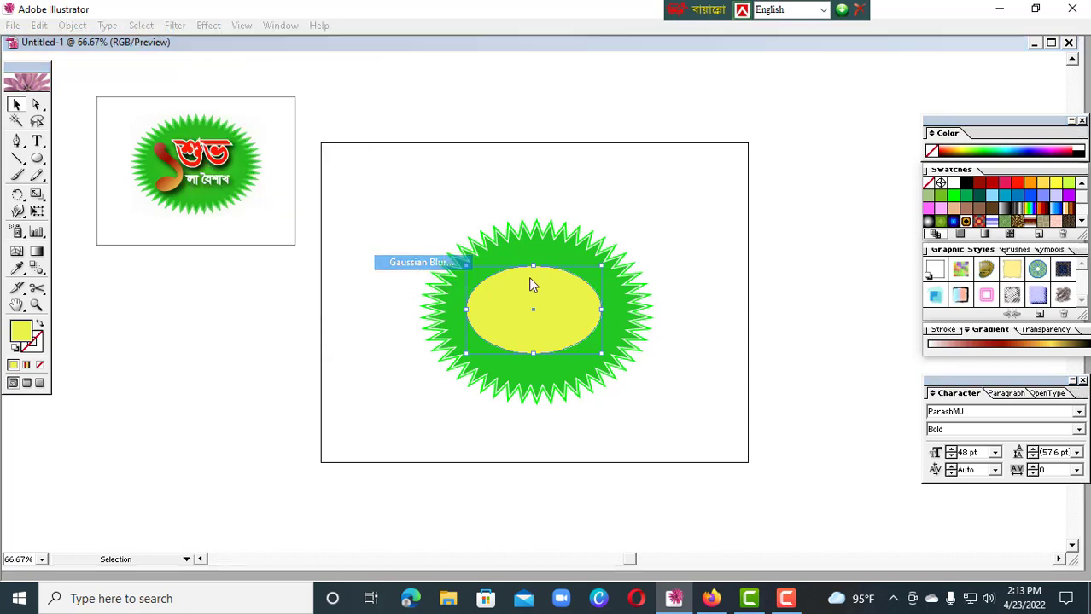
left_click_drag(527, 152, 793, 199)
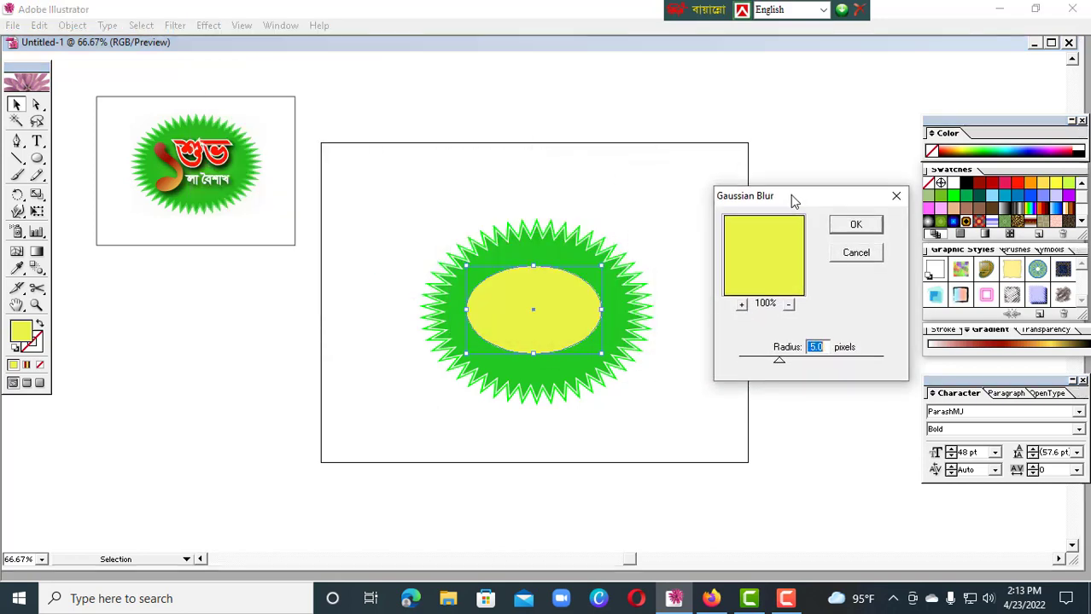
left_click(834, 358)
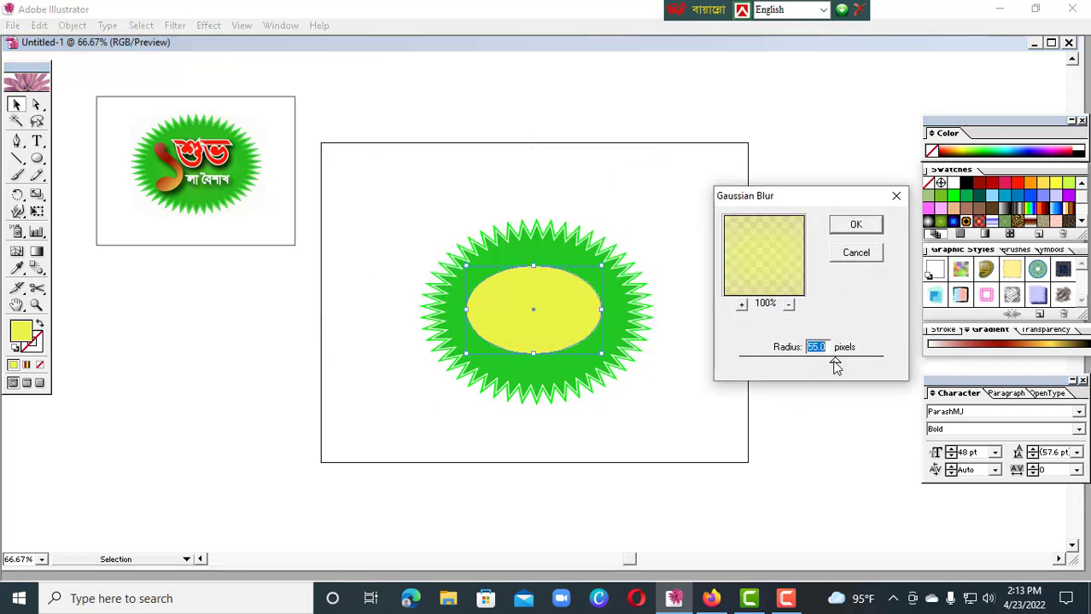
left_click_drag(835, 360, 832, 360)
left_click(861, 226)
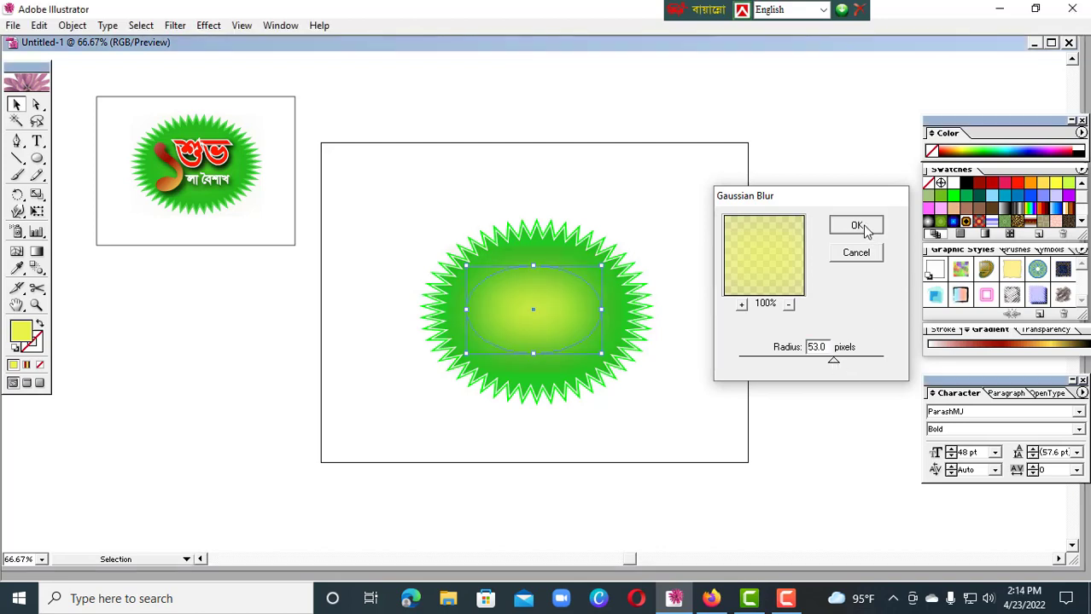
left_click(839, 292)
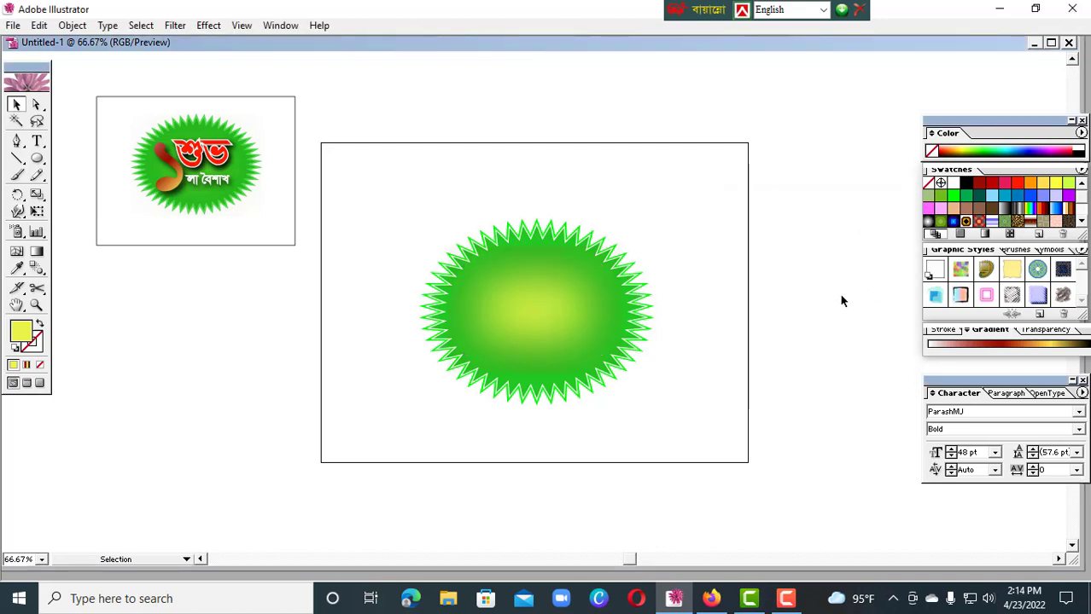
Add a Feather effect with a 50 px radius to the blurred yellow ellipse
left_click(567, 317)
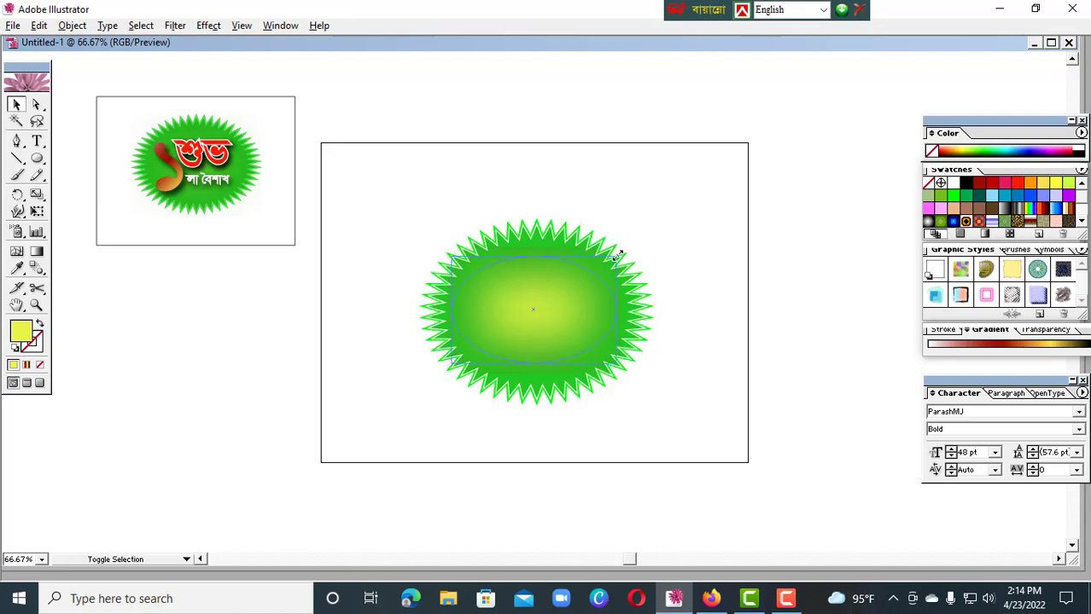
left_click(208, 24)
mouse_move(277, 167)
mouse_move(280, 196)
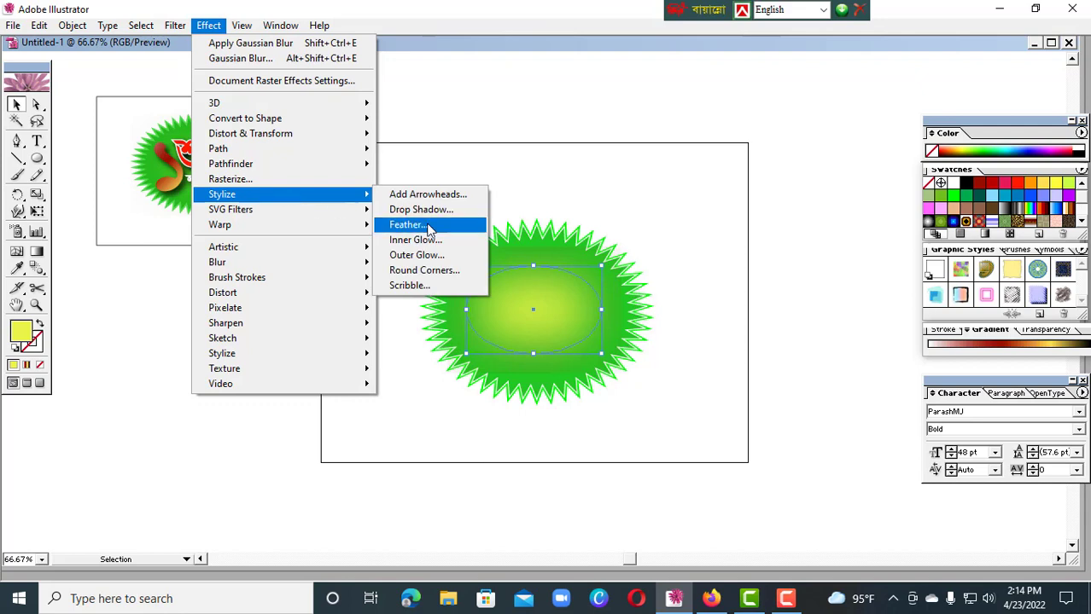
left_click(433, 224)
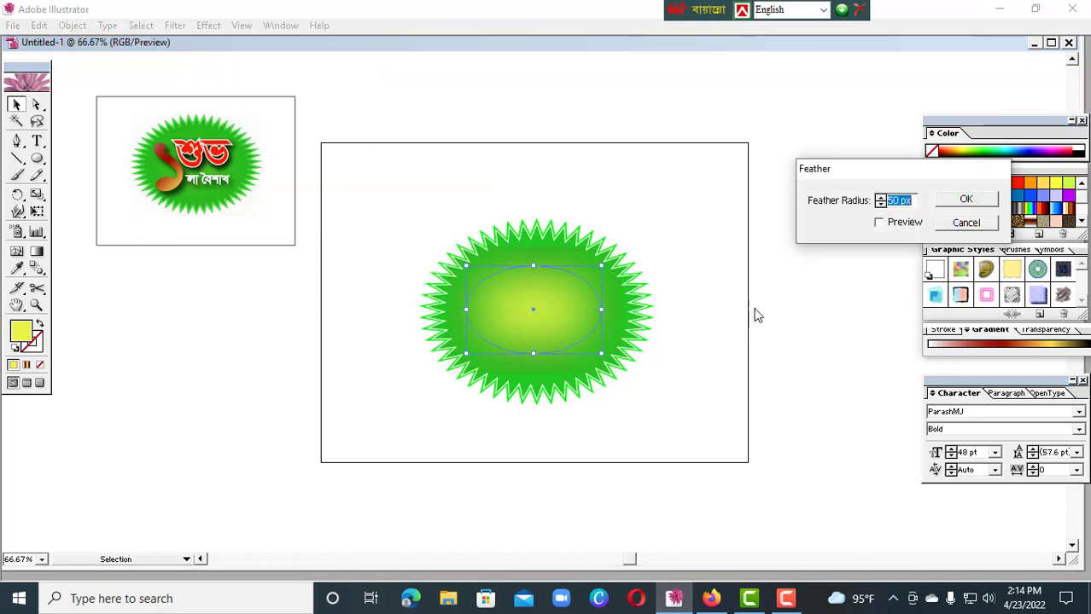
left_click(880, 223)
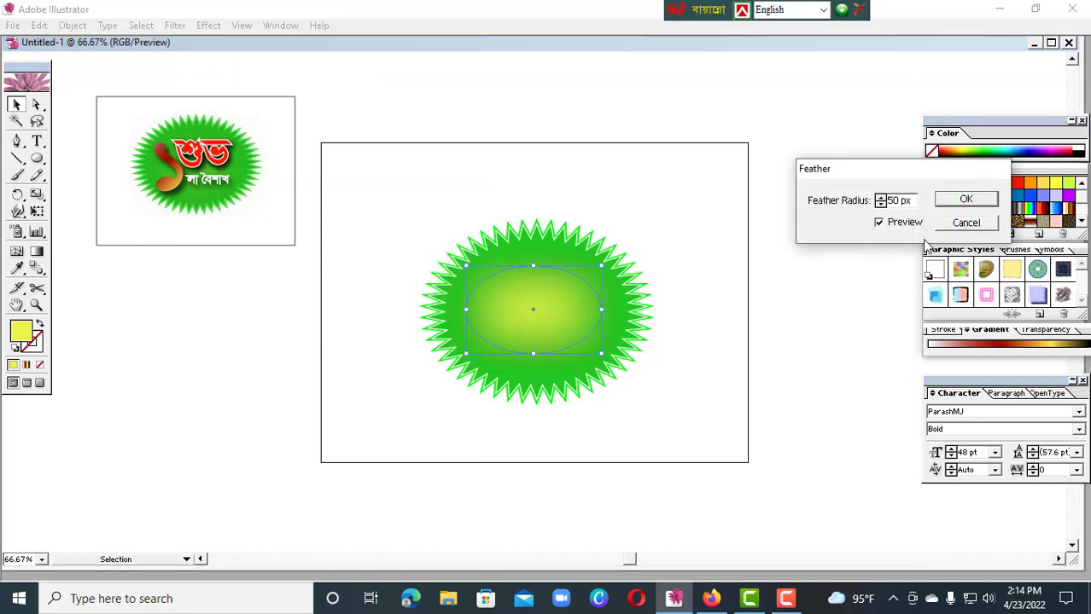
left_click(965, 199)
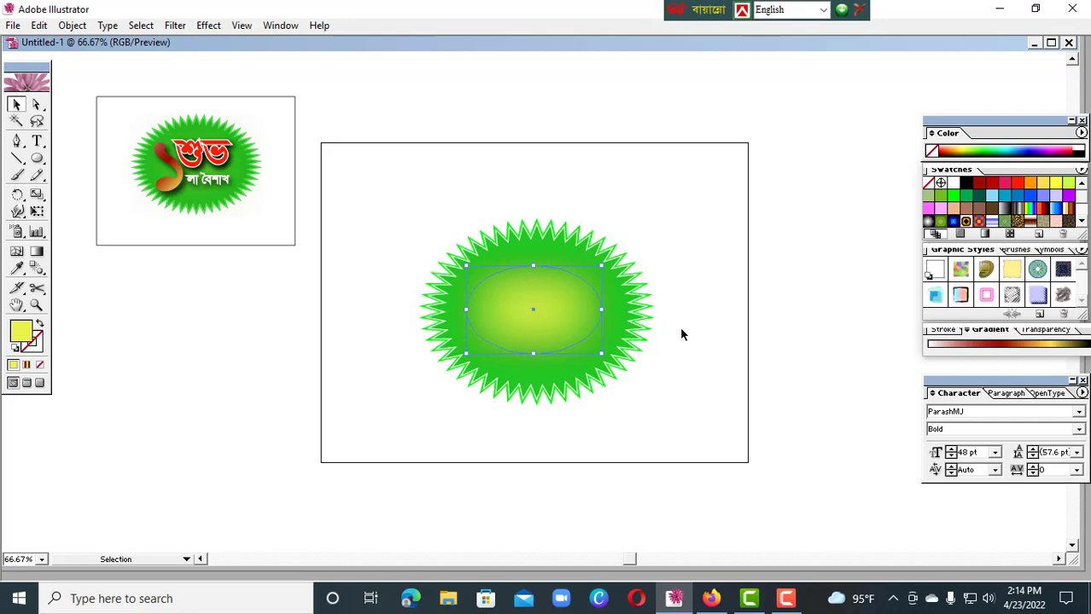
Deselect the artwork and switch the Bangla keyboard layout to Bijoy Classic for entering text
left_click(340, 146)
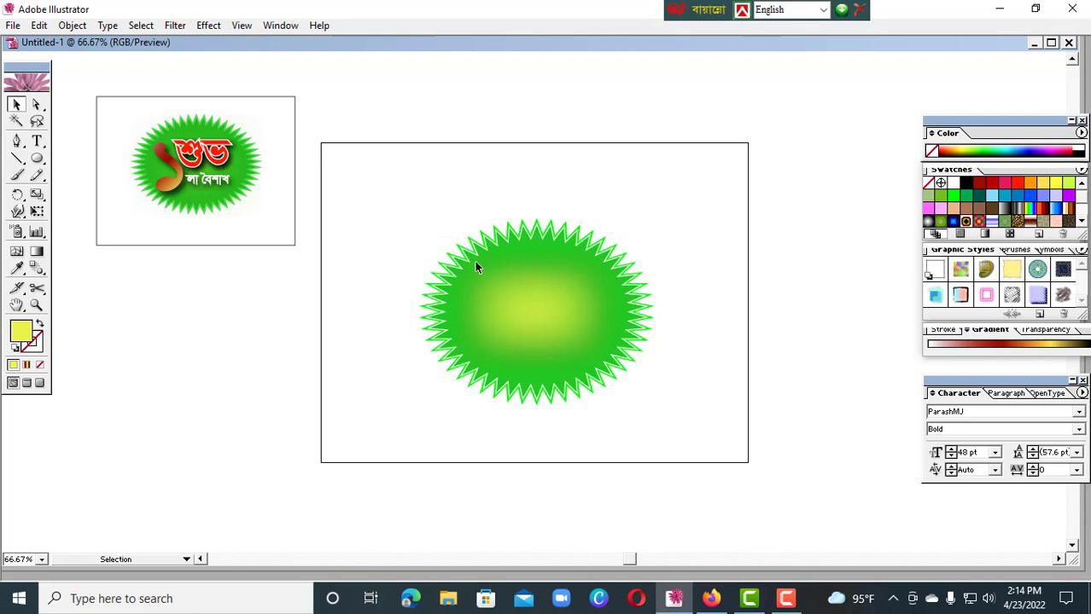
left_click_drag(433, 220, 643, 415)
left_click(681, 392)
left_click(37, 141)
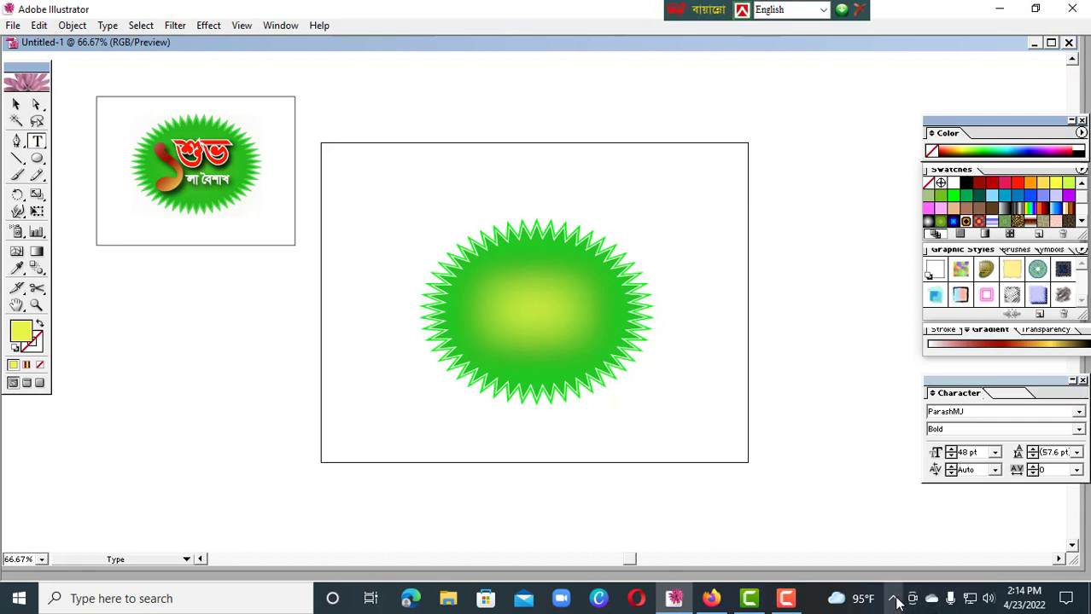
left_click(825, 16)
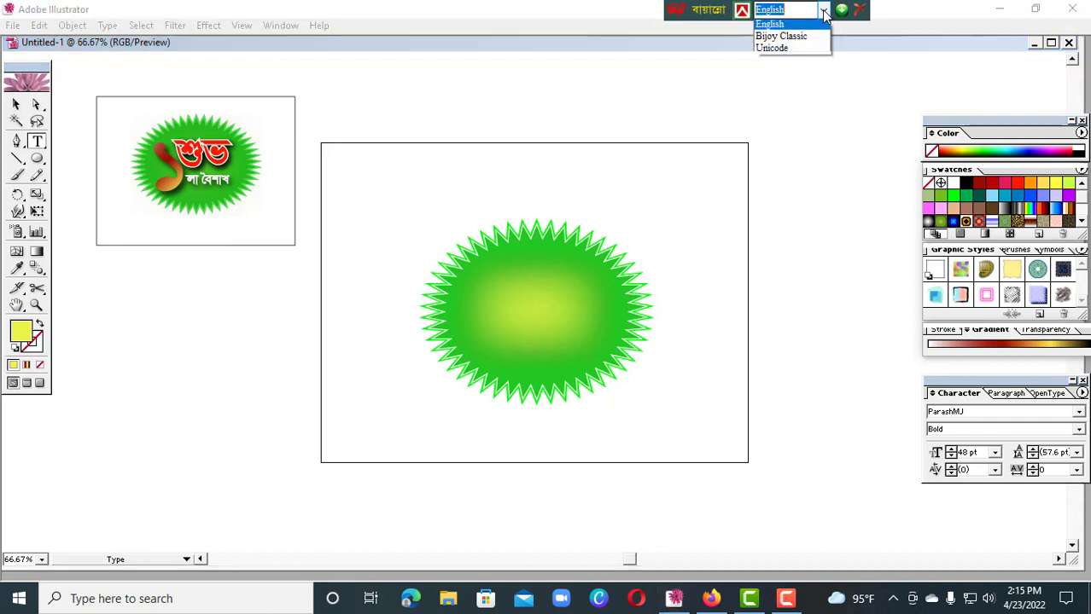
left_click(772, 27)
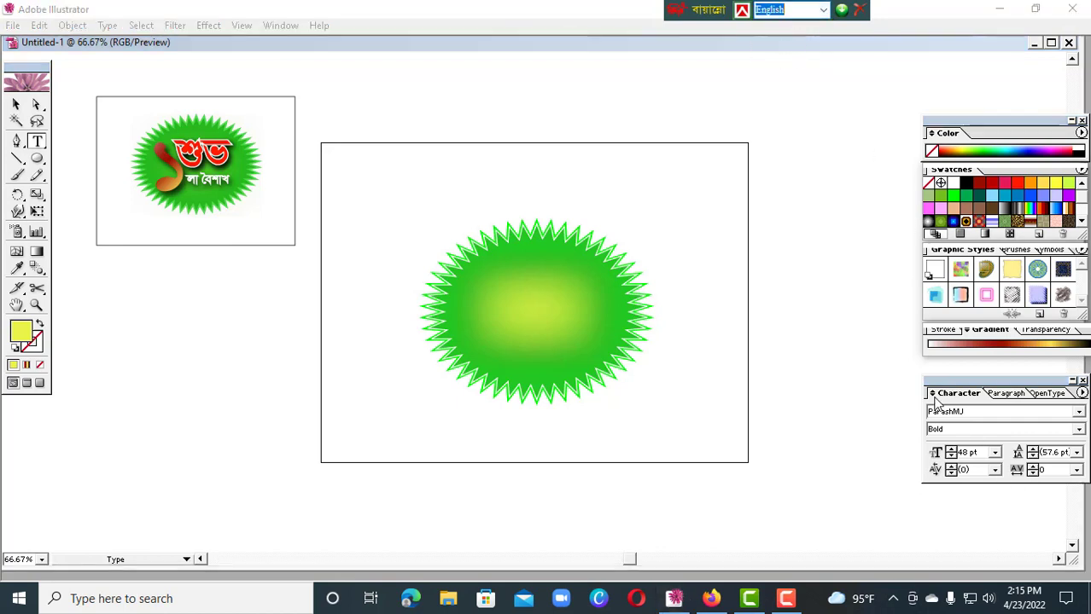
left_click(993, 412)
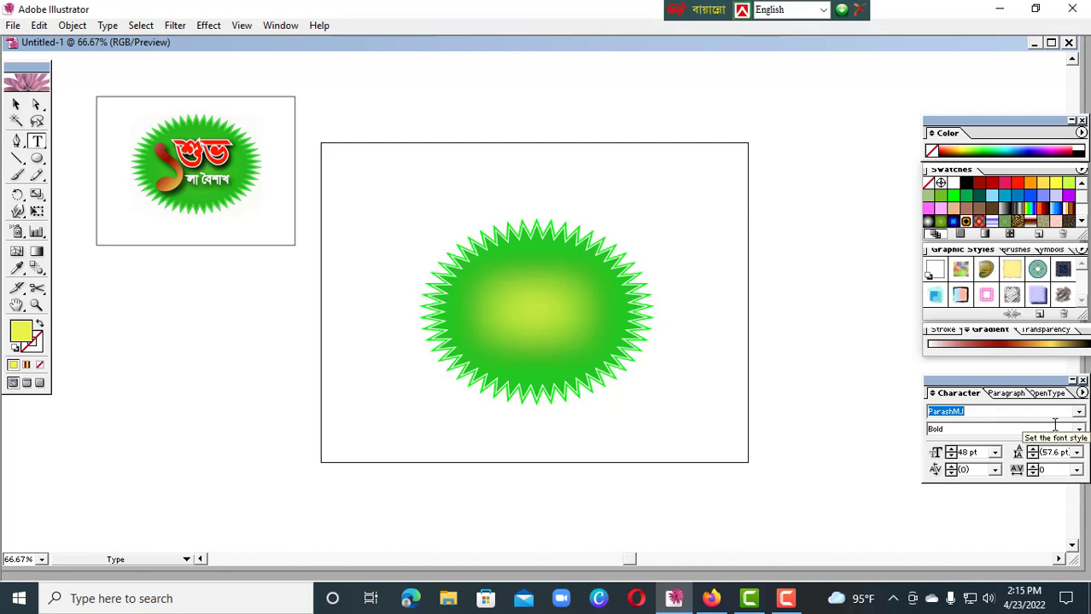
left_click(823, 9)
left_click(780, 38)
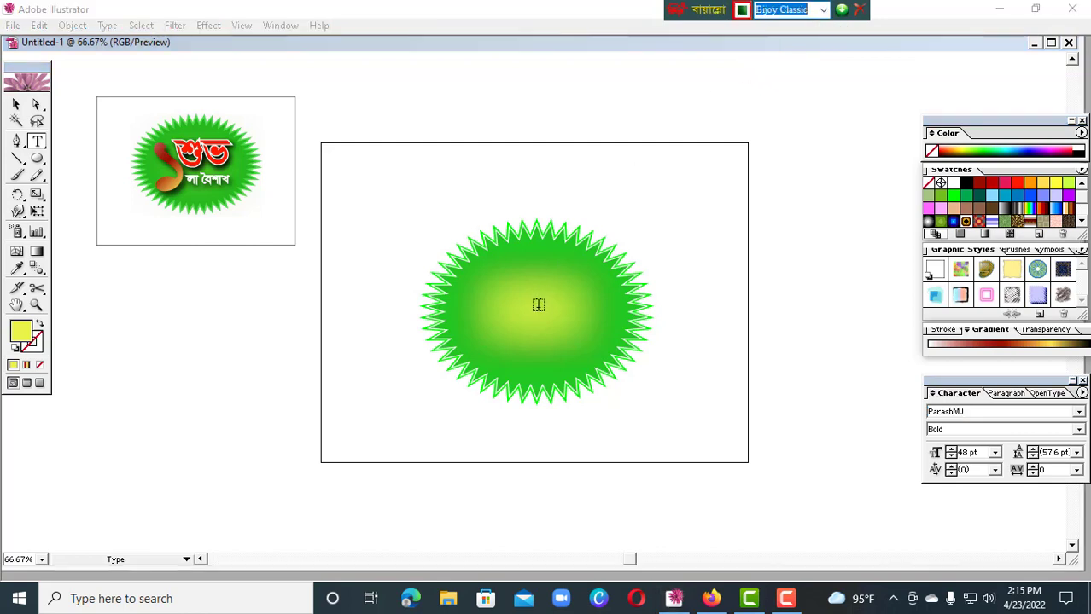
Add the Bengali numeral ১ on the left half of the starburst and enlarge it to about 304 pt
left_click(483, 304)
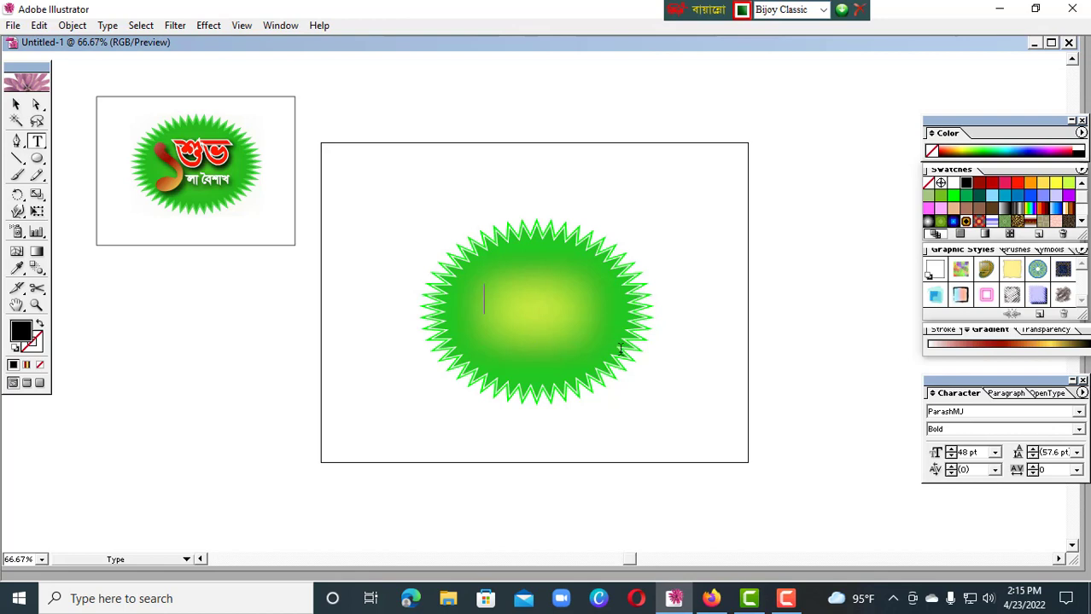
type("1")
left_click(16, 104)
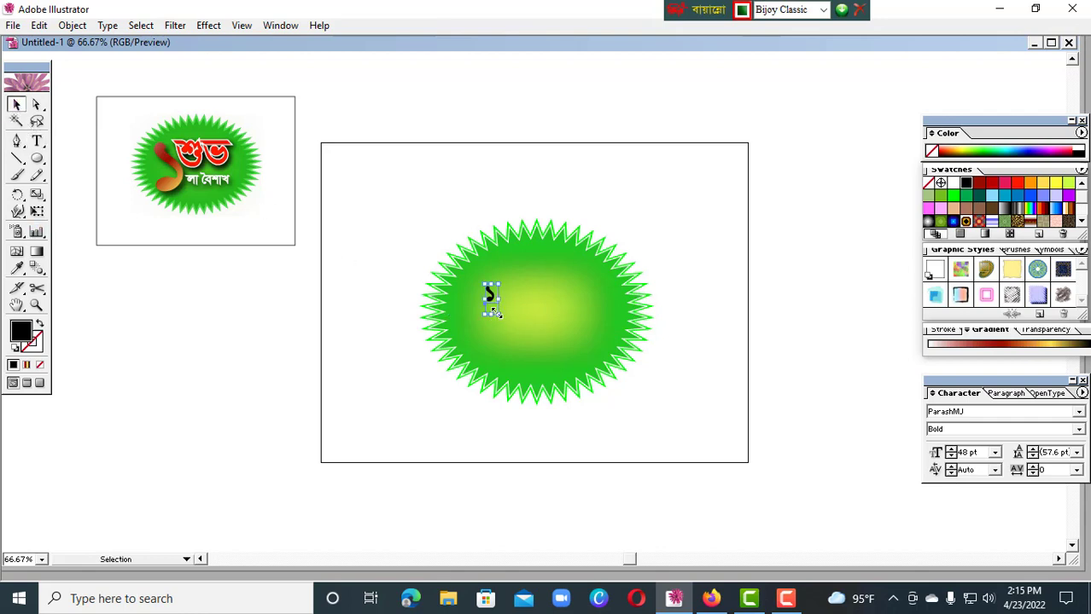
left_click_drag(498, 314, 495, 351)
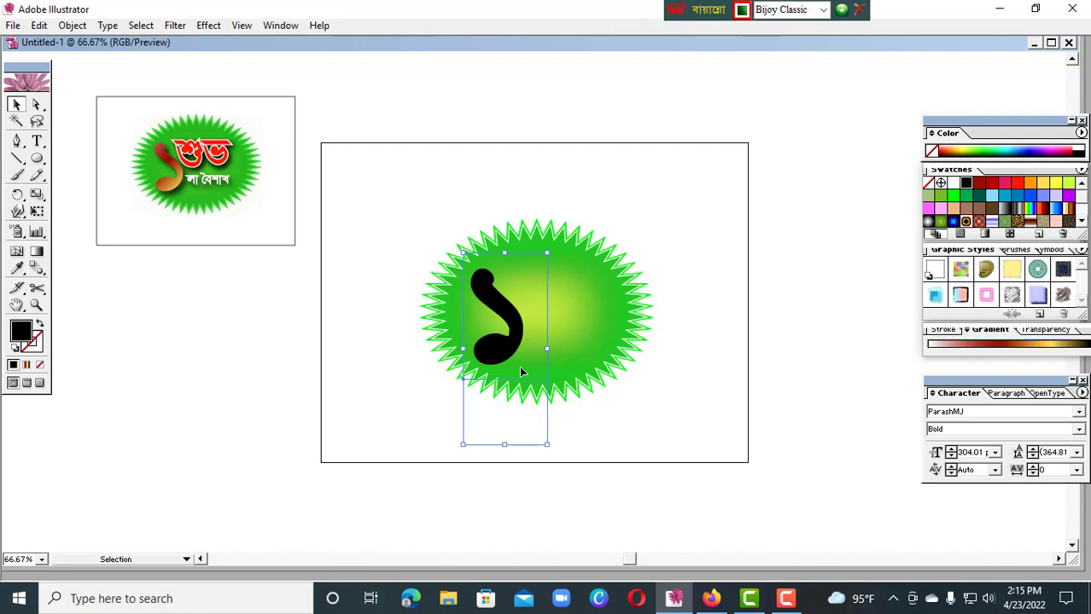
Set the numeral's font style to Regular and nudge it slightly up and left within the oval
left_click(1081, 435)
left_click(1063, 442)
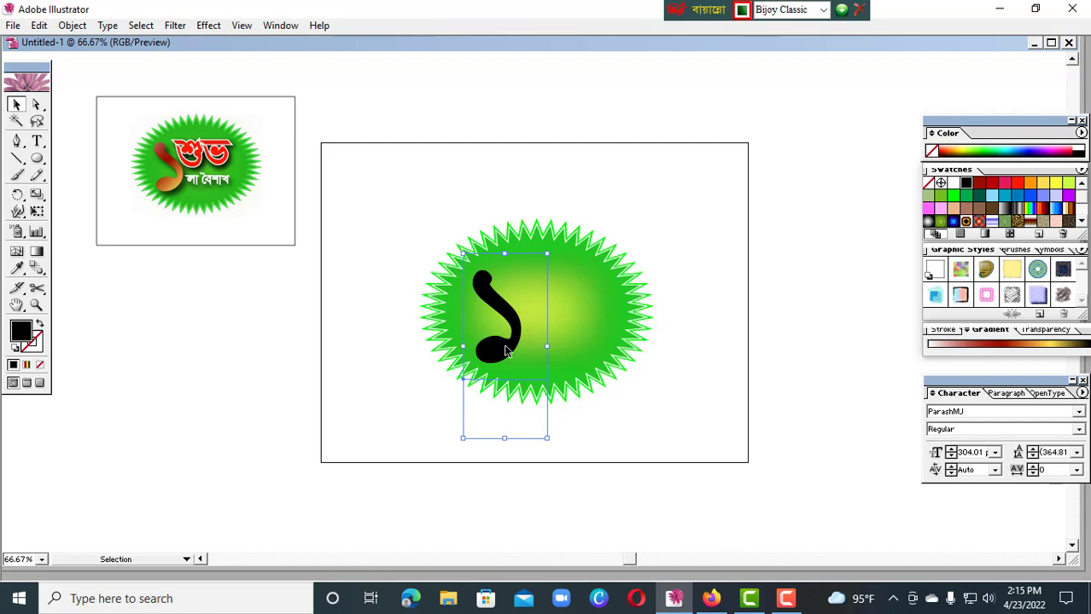
left_click_drag(504, 350, 502, 346)
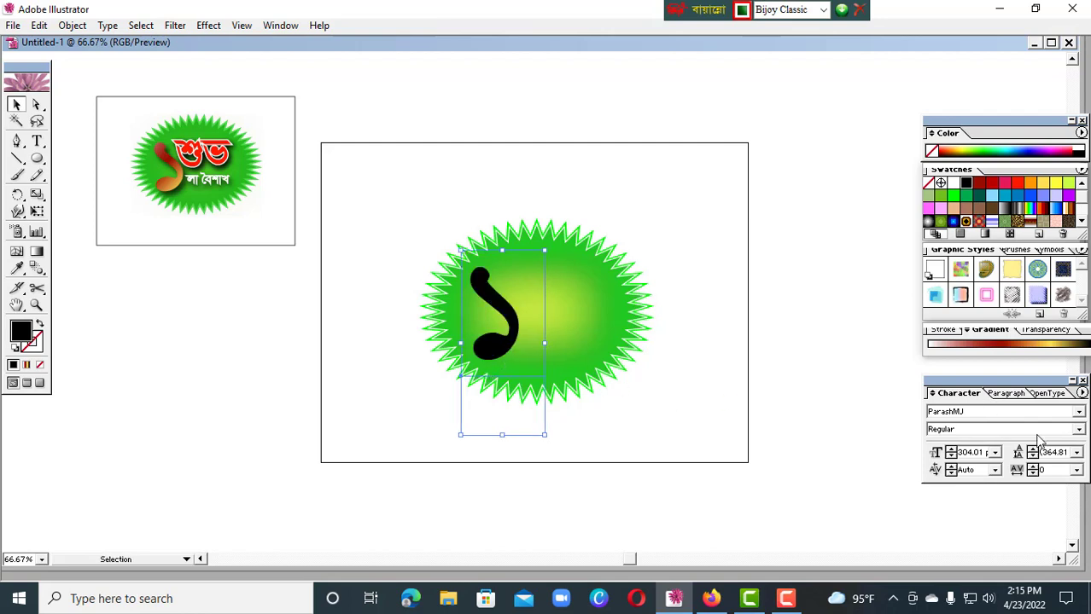
Try the ParashSushreeMJ font on the numeral and return it to ParashMJ
left_click(1078, 413)
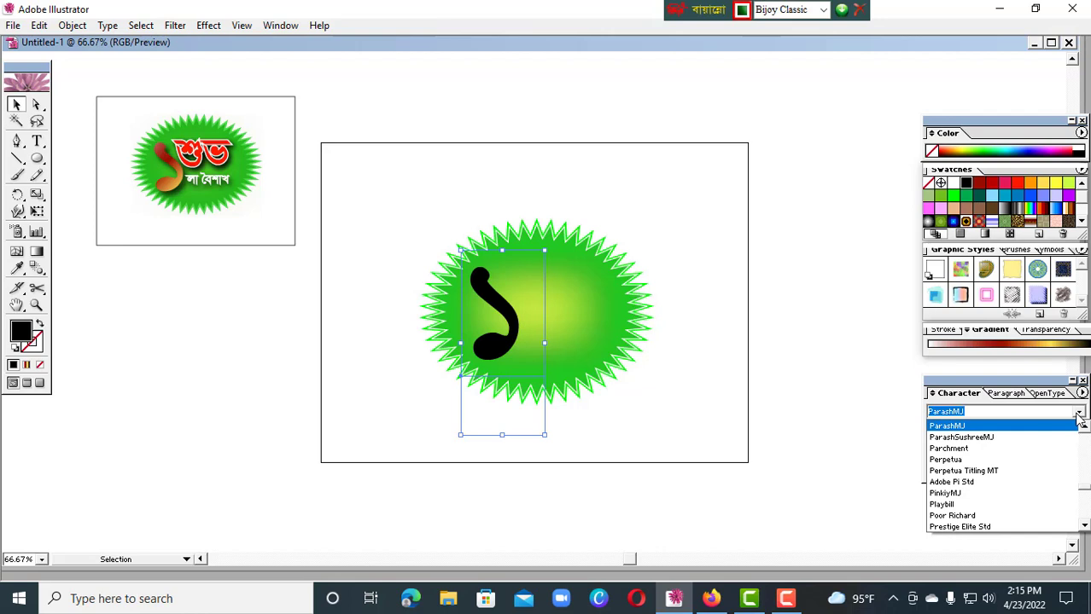
key("Down")
key("Return")
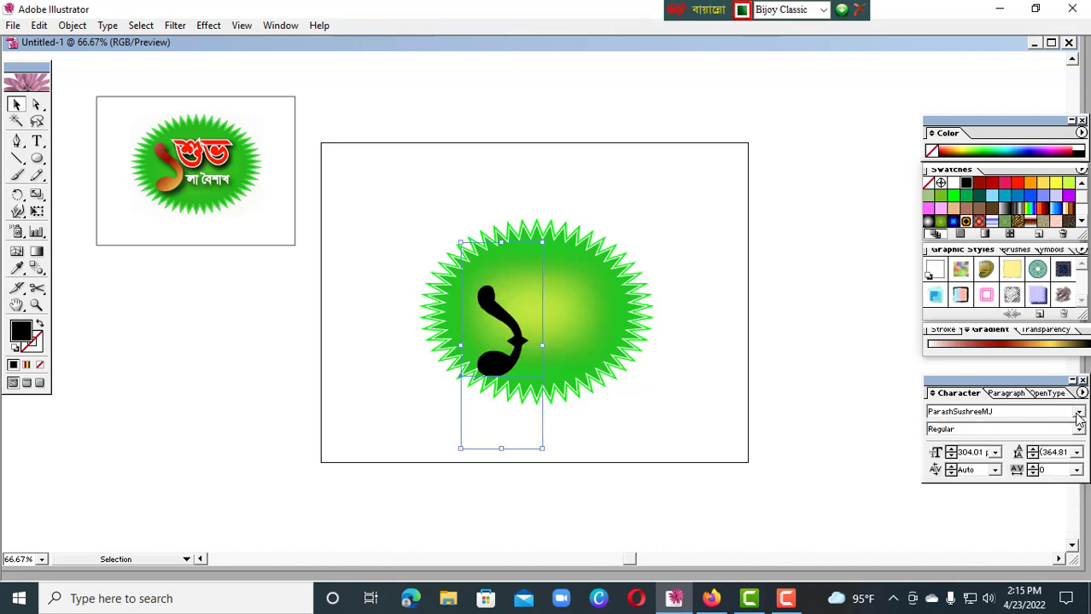
key("ctrl+shift+m")
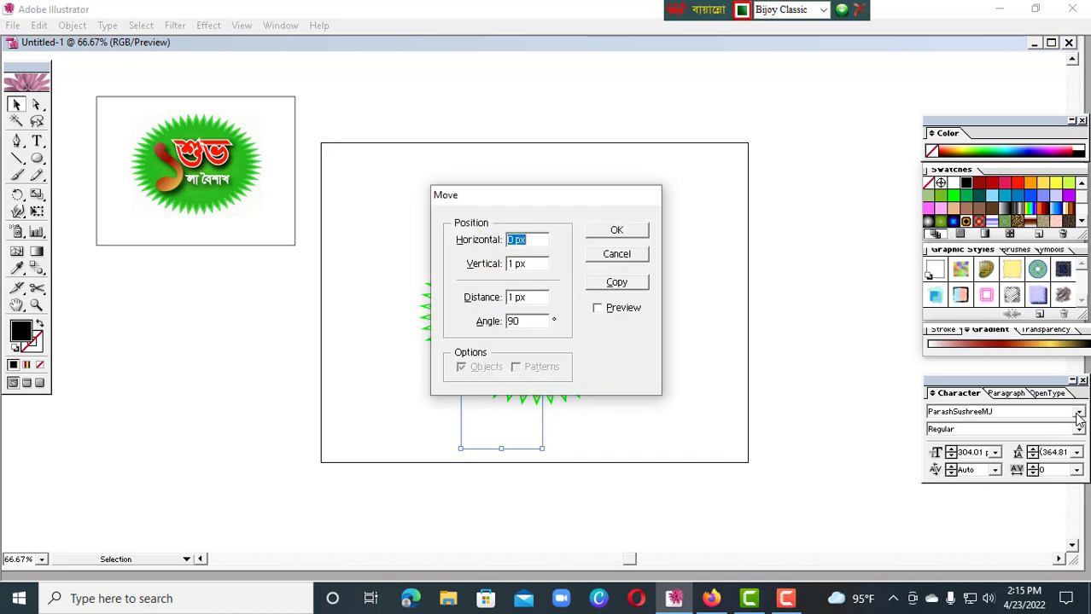
left_click(646, 258)
left_click(1078, 413)
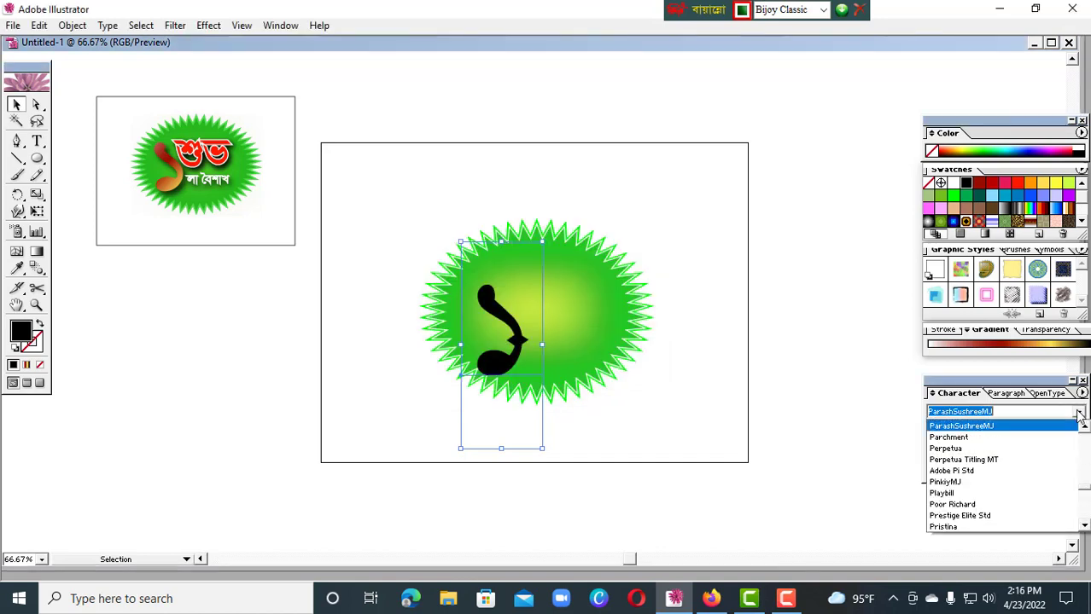
key("Up")
key("Return")
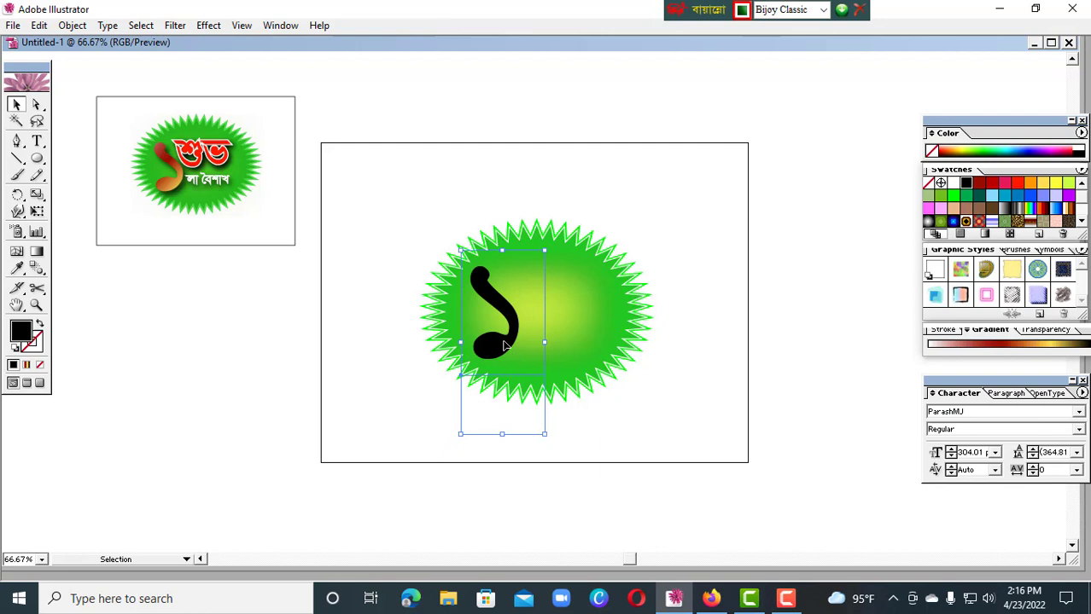
Set the numeral's fill to the near-white FCF7F8
double_click(21, 336)
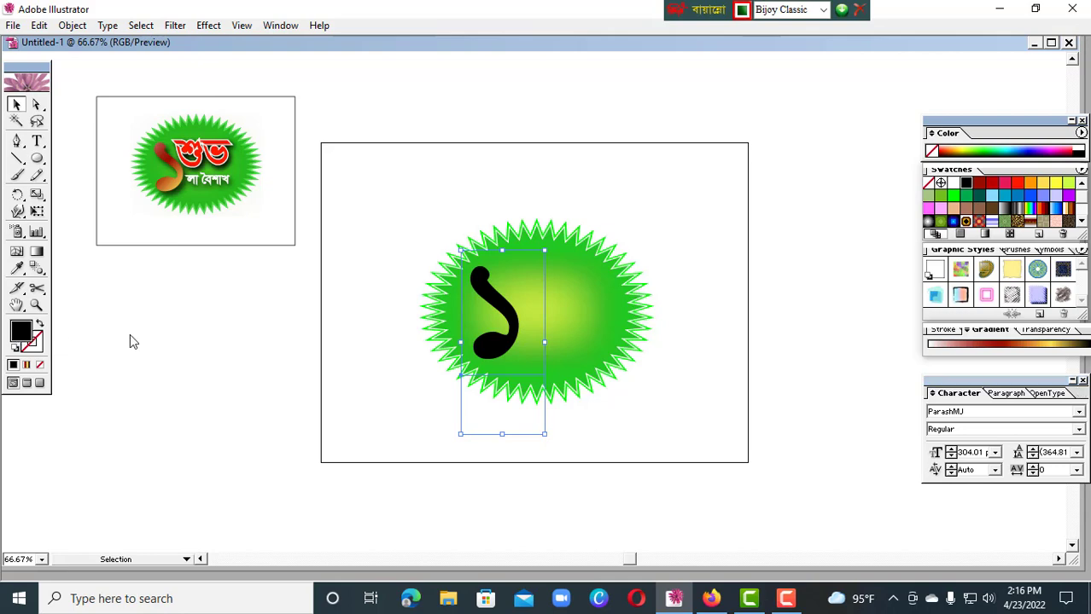
left_click(352, 201)
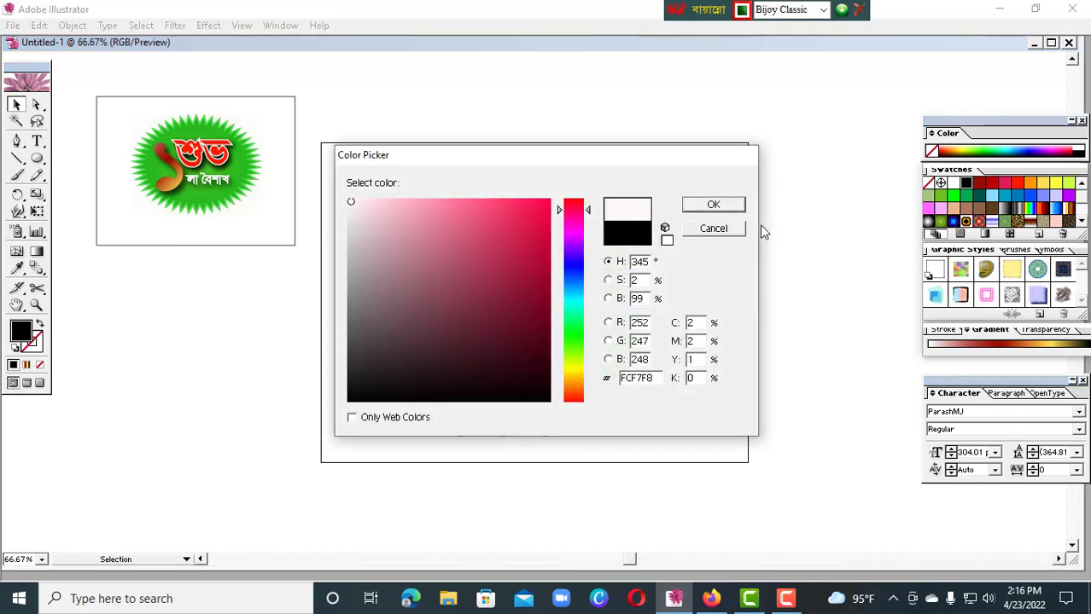
left_click(714, 205)
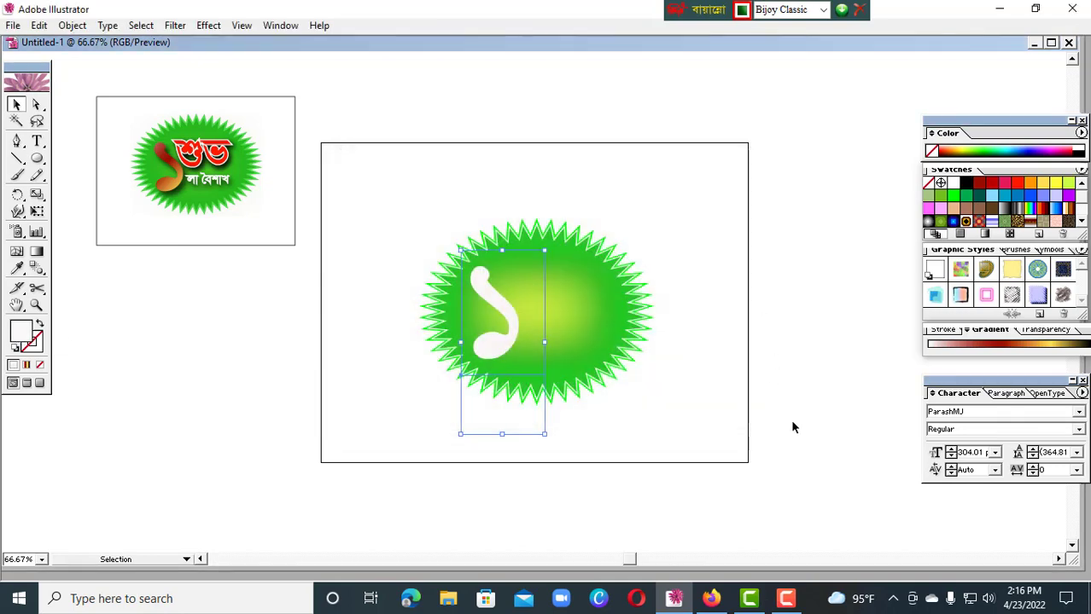
Give the numeral a gradient fill and convert the text to outlines
left_click(1028, 348)
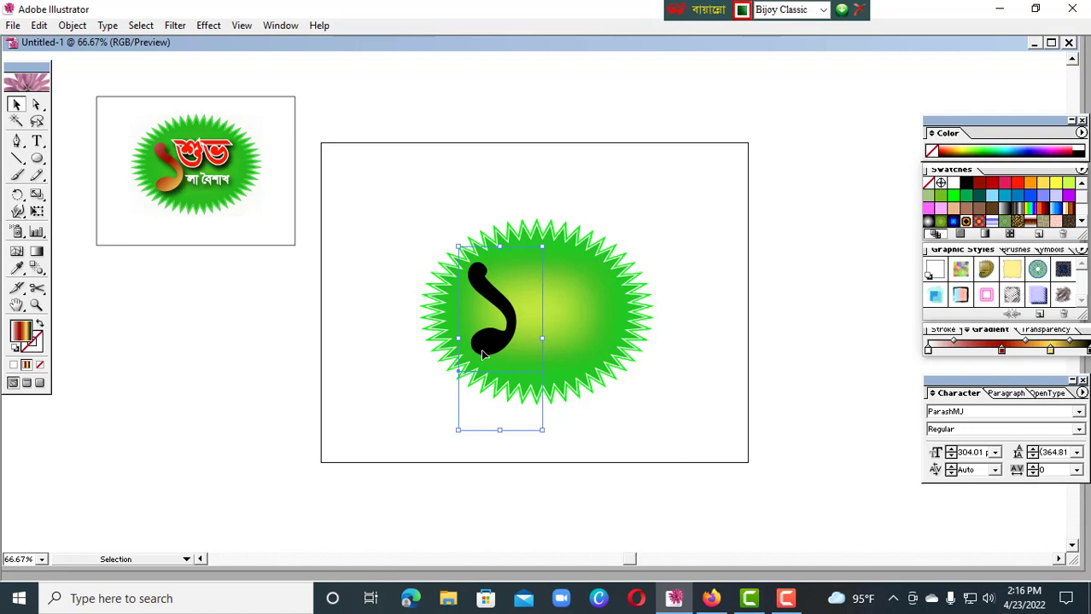
left_click(84, 26)
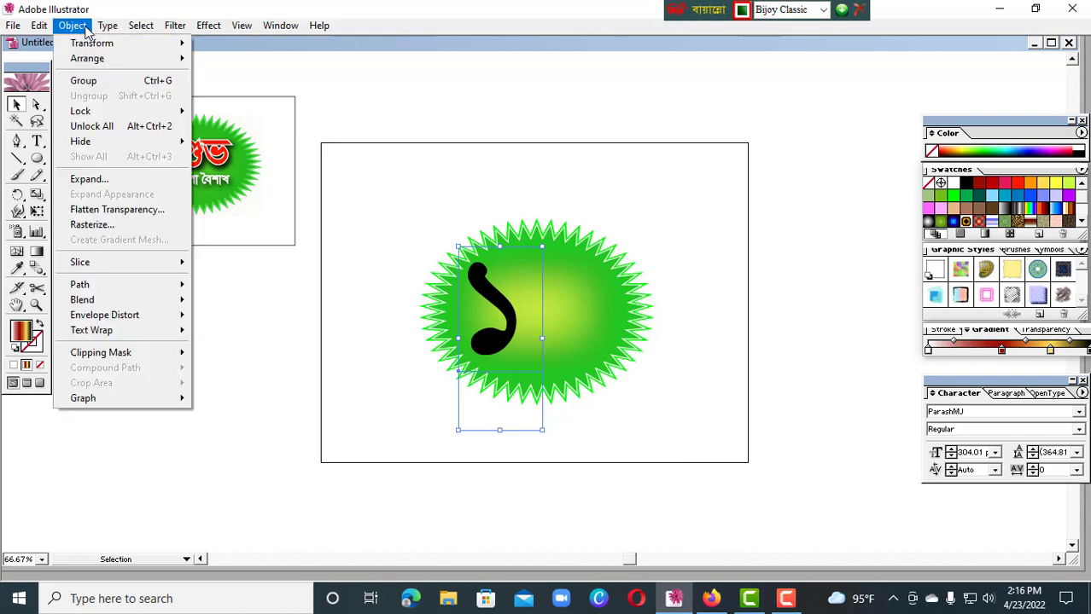
mouse_move(113, 31)
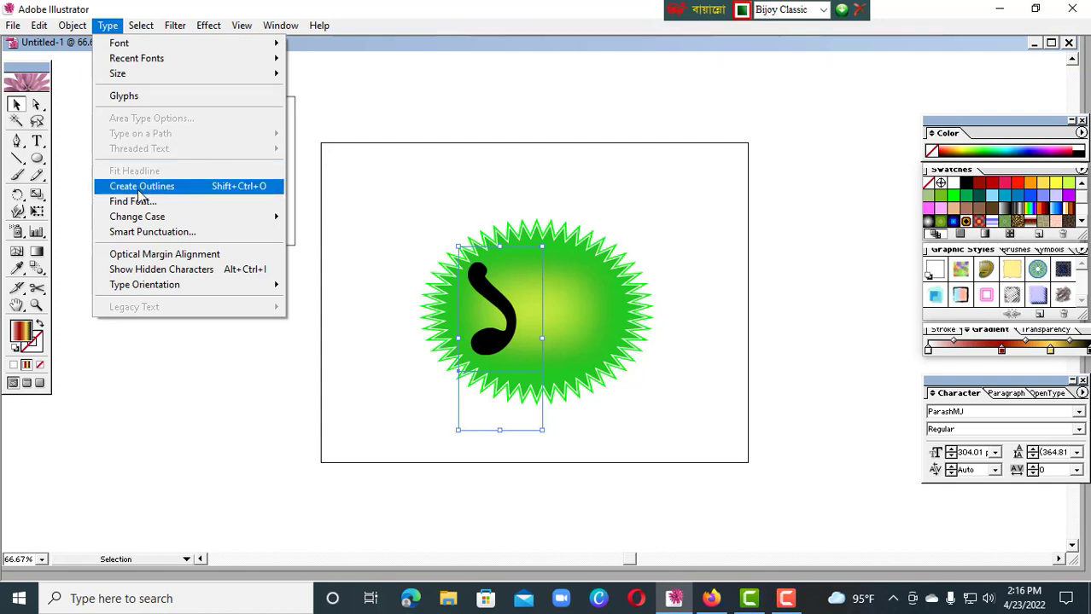
left_click(180, 190)
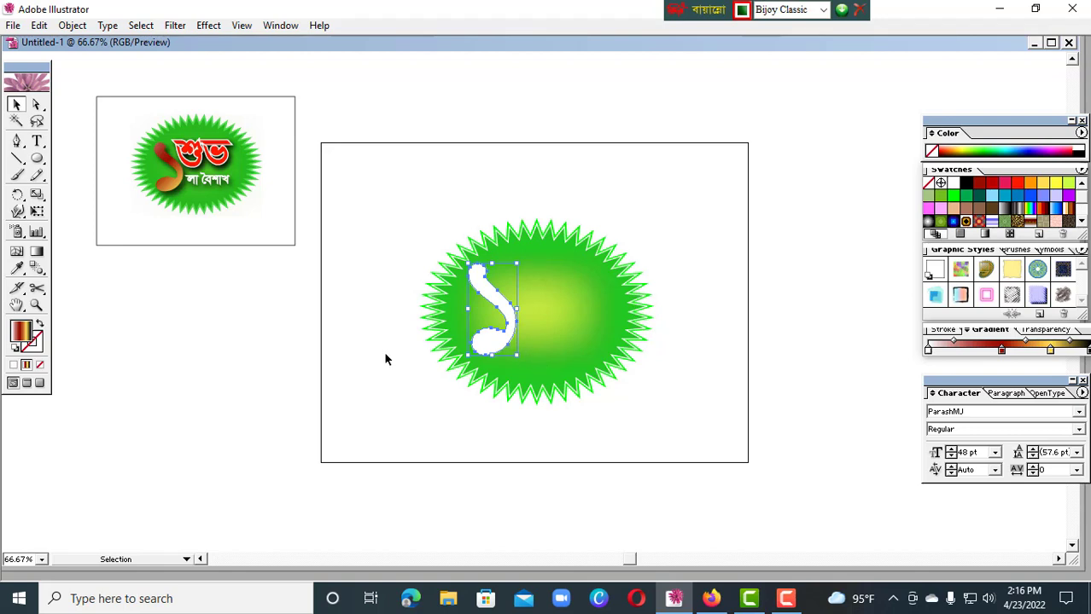
Apply the white, red, yellow and black gradient to the outlined numeral and shift its red stop slightly toward the start
left_click(1040, 350)
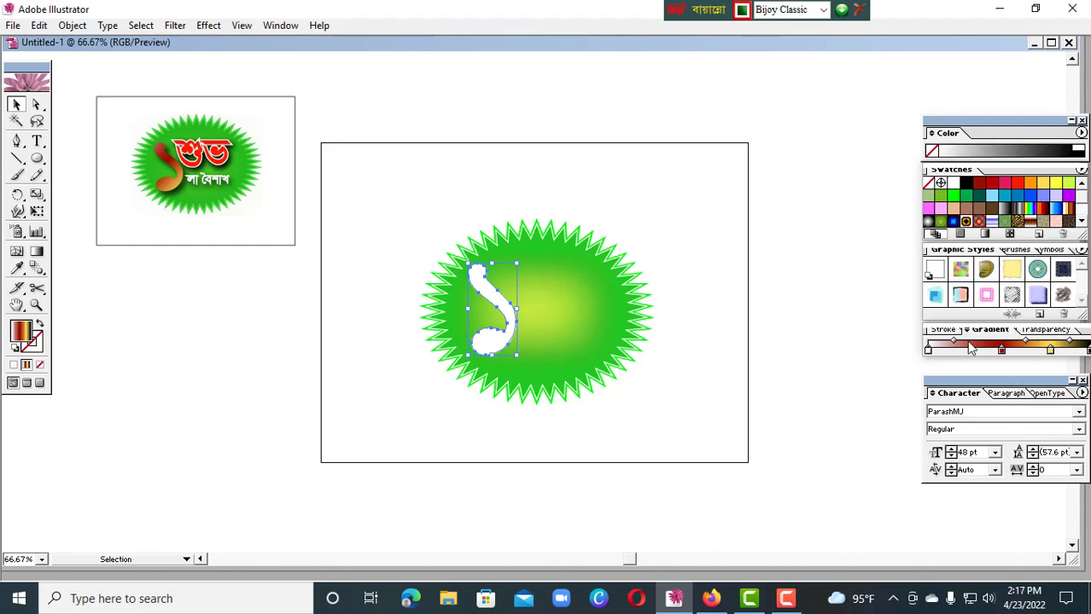
left_click(37, 251)
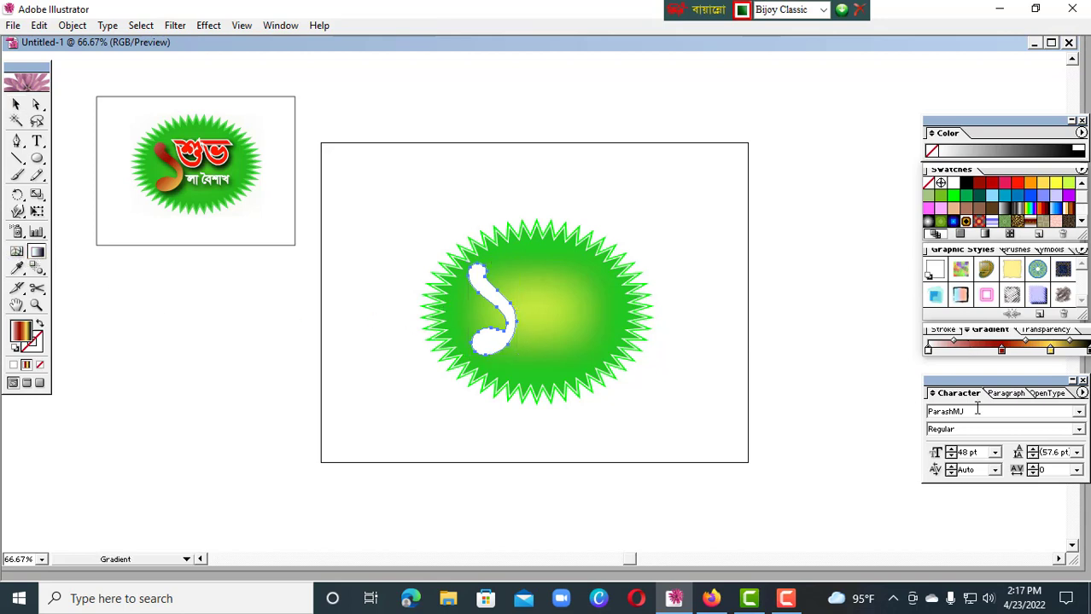
left_click(994, 350)
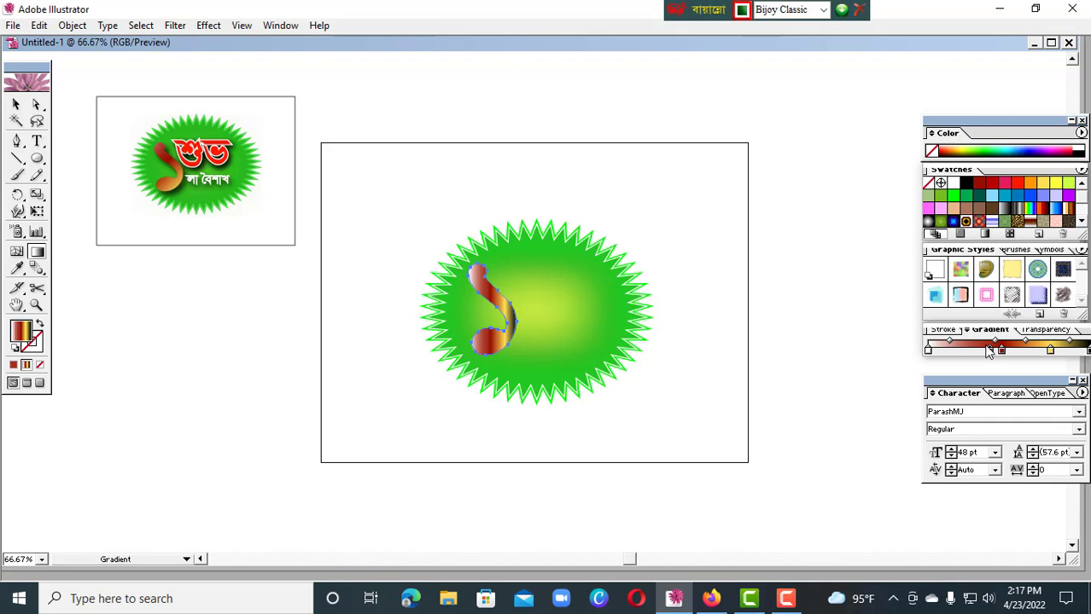
left_click_drag(1002, 353, 990, 355)
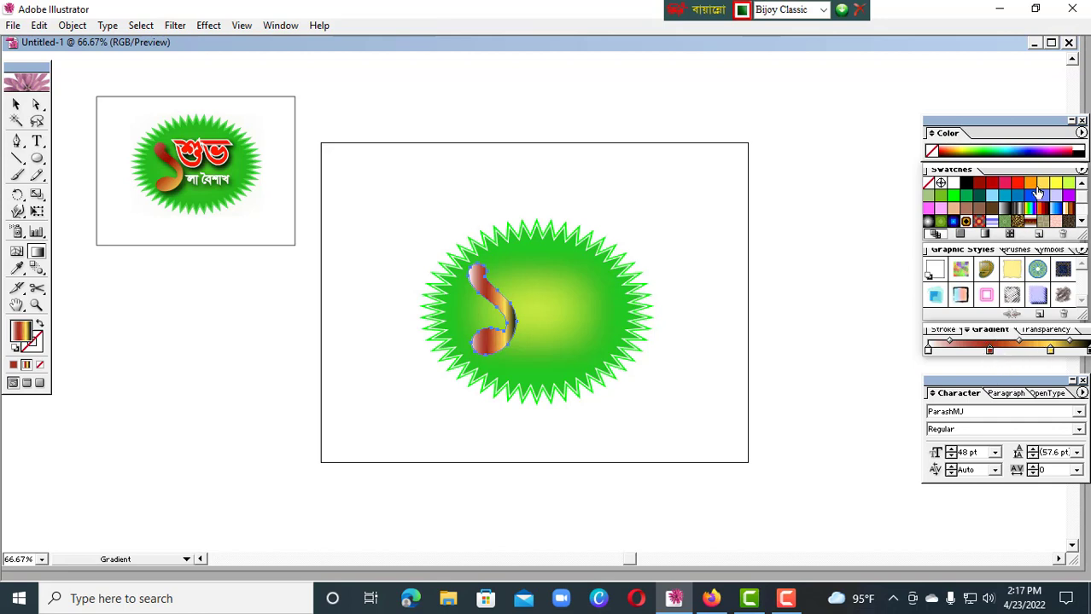
Make the gradient start with yellow instead of white, and remove its red and black stops
left_click_drag(1038, 193, 939, 363)
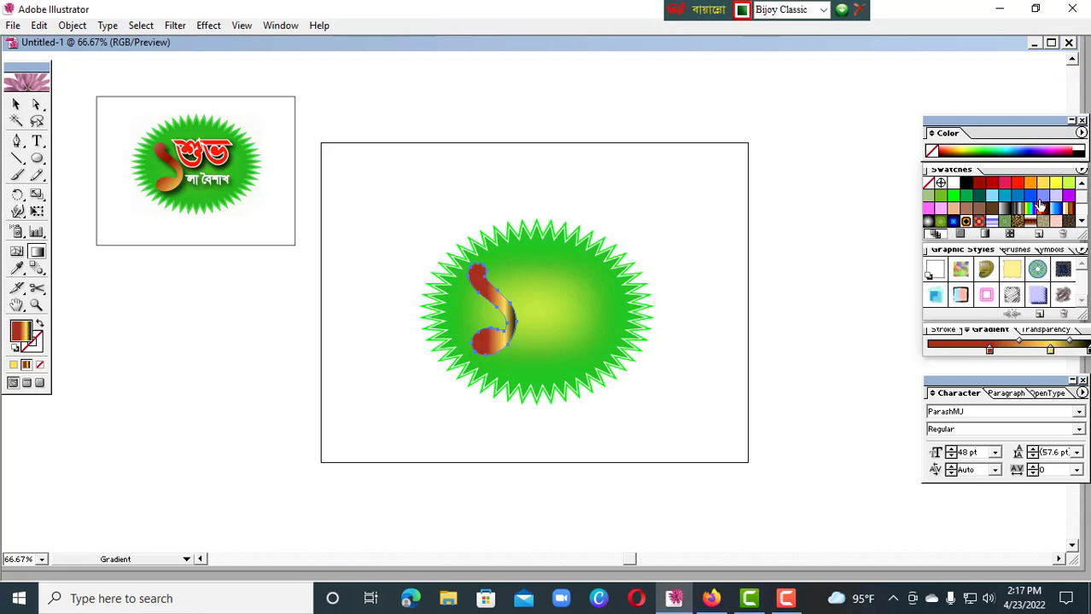
key("ctrl+z")
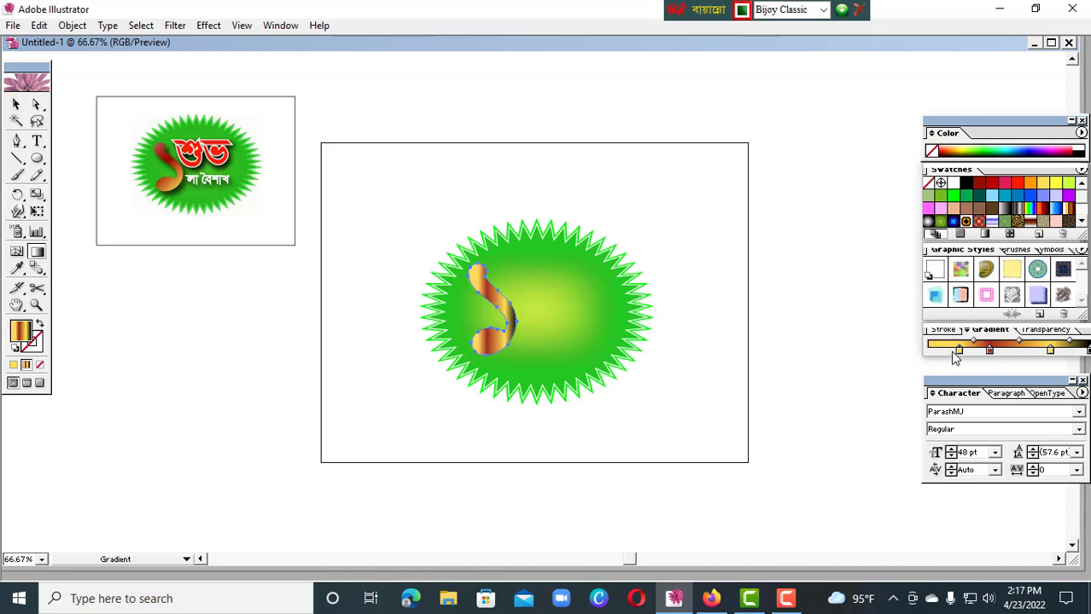
left_click_drag(956, 359, 987, 382)
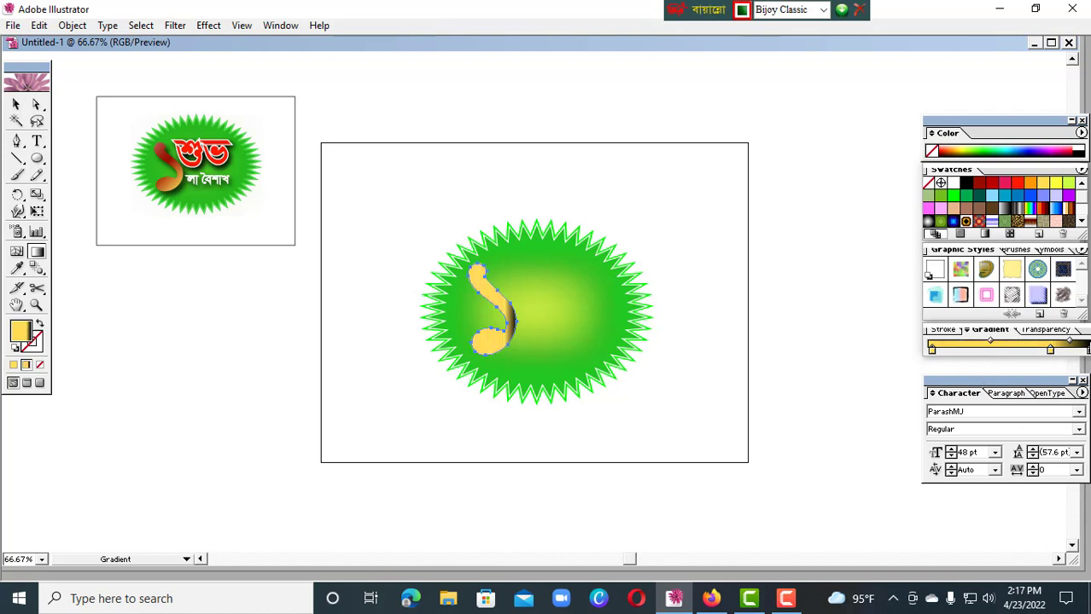
left_click_drag(1087, 352, 1086, 378)
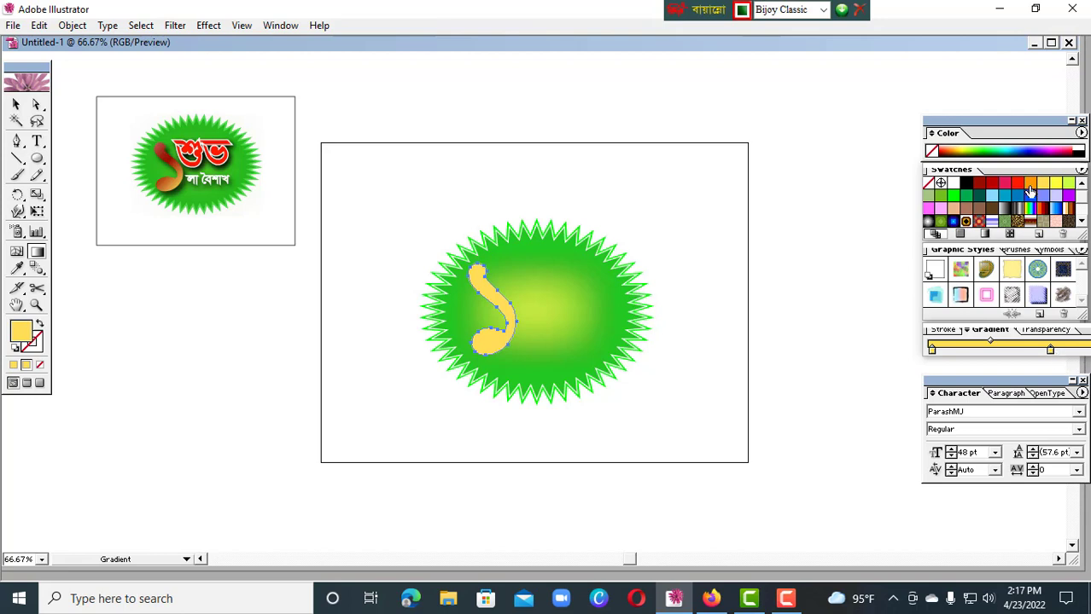
Add a bright red stop at the end of the gradient and remove the extra yellow stop before it
left_click_drag(1016, 182, 1078, 350)
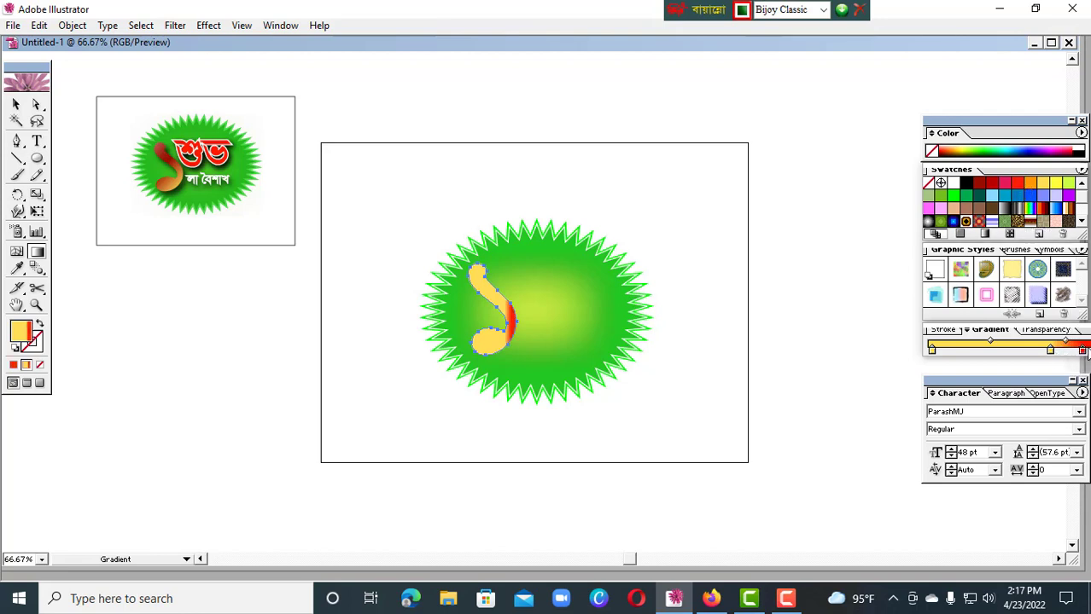
left_click_drag(1049, 353, 1052, 382)
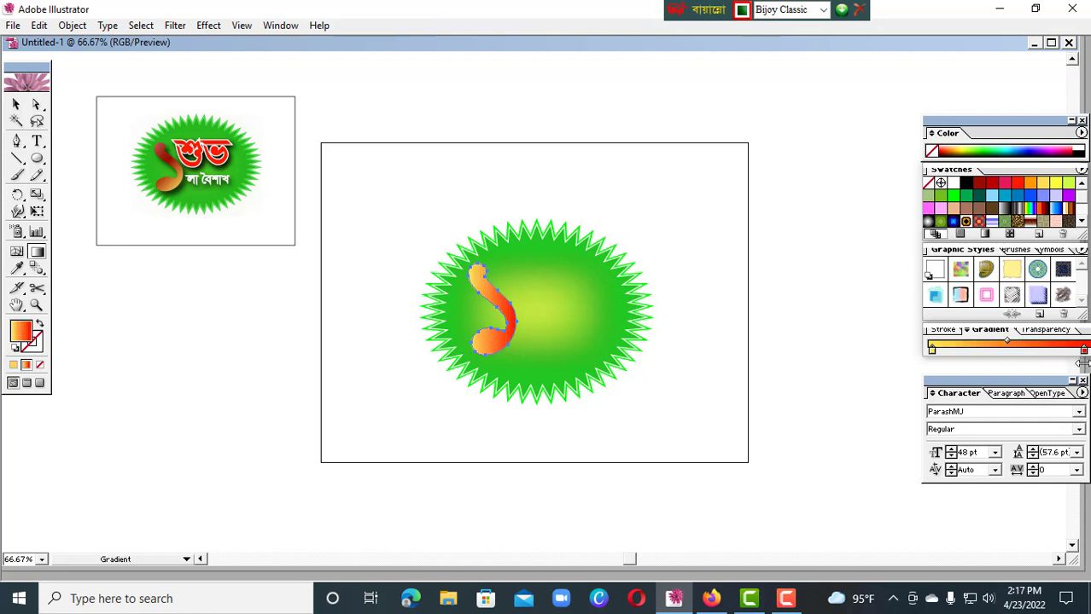
left_click_drag(1084, 357, 1089, 356)
Redirect the numeral's gradient so that its upper end is red and its lower bulb fades to orange
left_click_drag(400, 251, 555, 417)
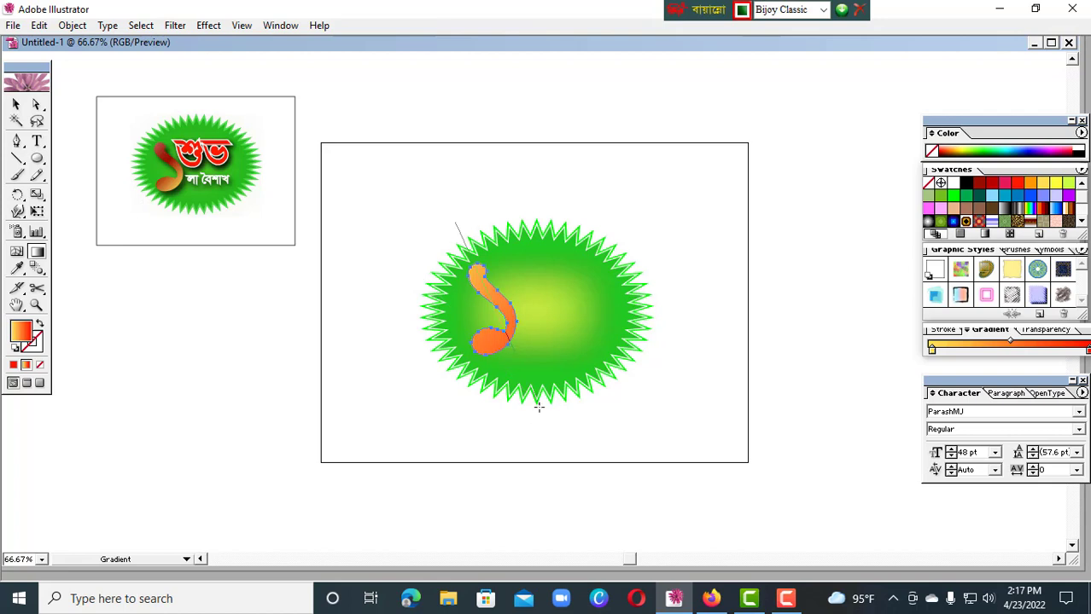
left_click_drag(459, 229, 499, 345)
left_click_drag(476, 272, 487, 309)
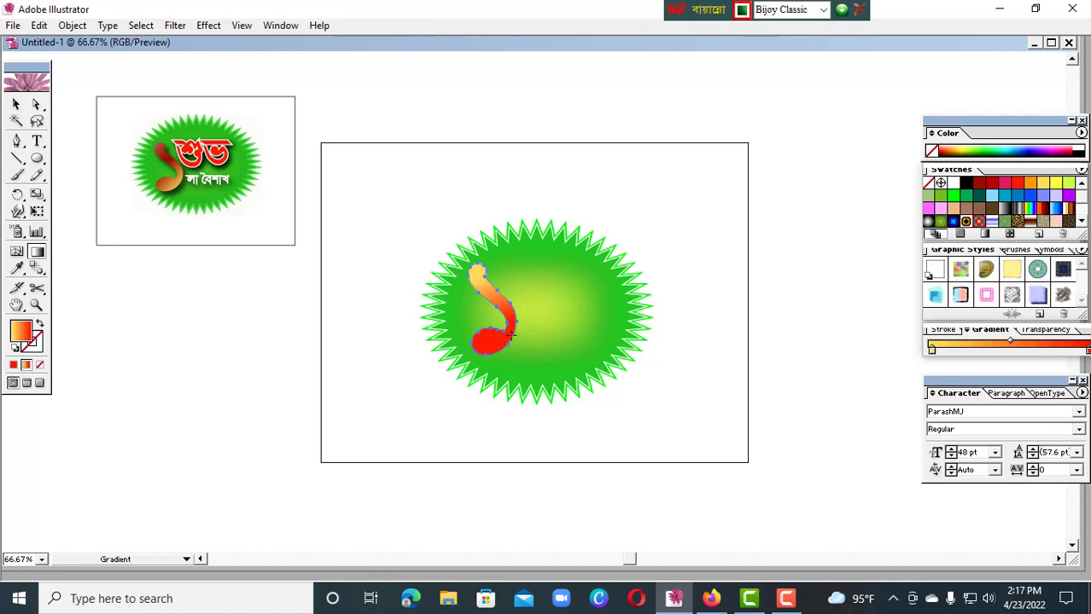
left_click_drag(512, 352, 518, 340)
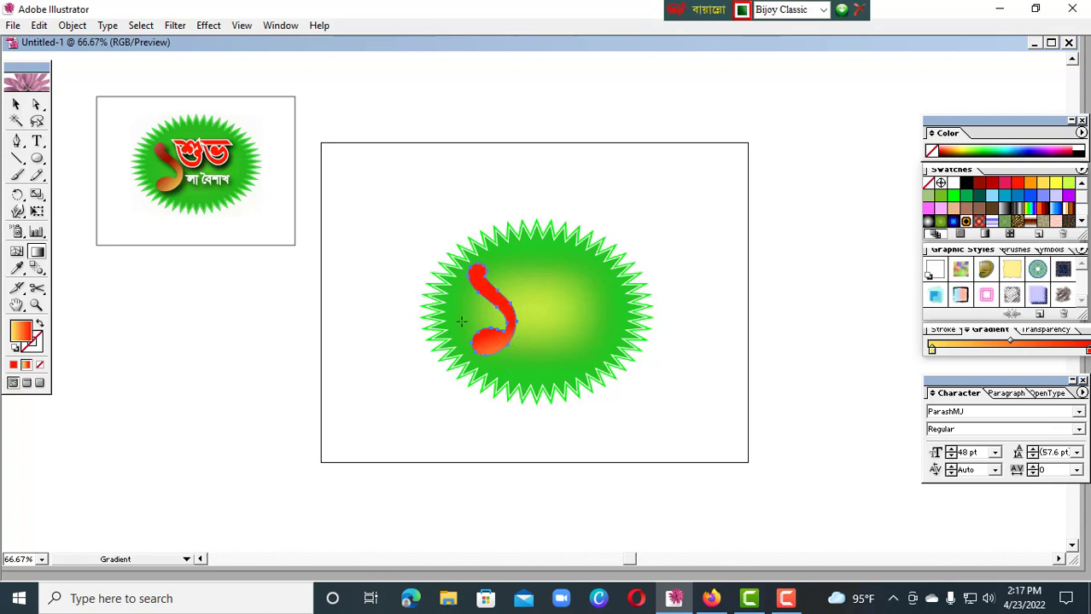
Redraw the numeral's gradient upward from just below the bulb to mid-stem, fading from light orange to red
left_click_drag(476, 280, 444, 262)
left_click_drag(347, 299, 616, 373)
left_click_drag(465, 334, 440, 333)
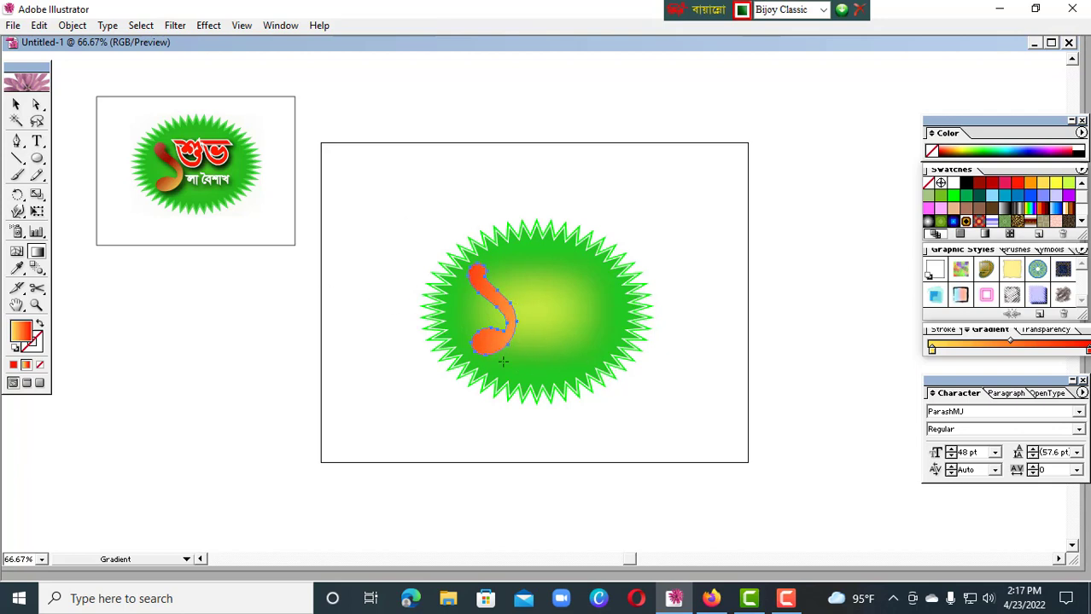
left_click_drag(501, 362, 490, 295)
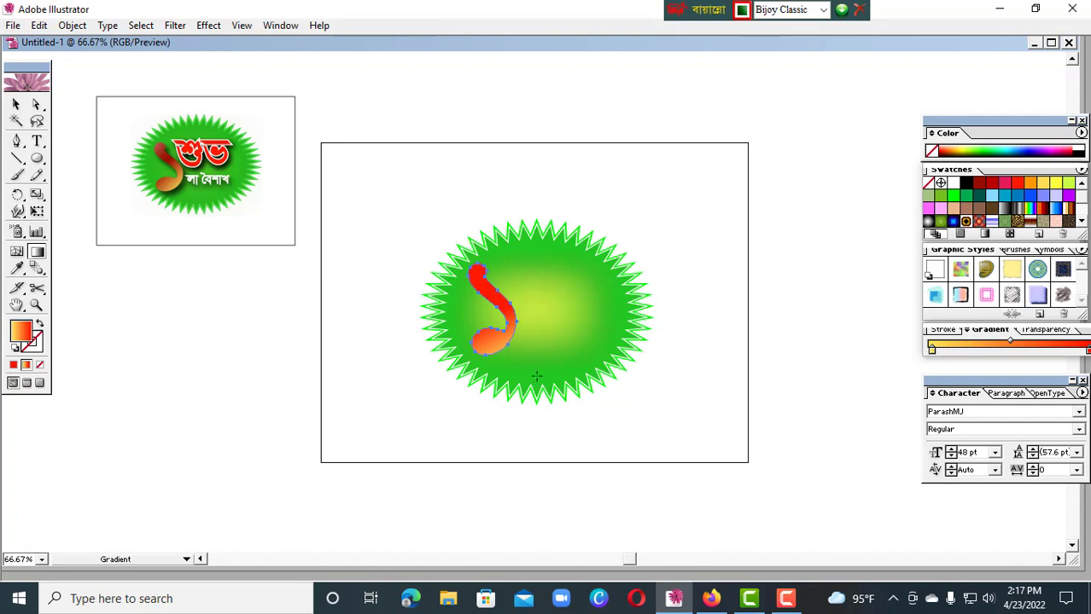
Apply a black Multiply drop shadow to the numeral with 75% opacity, 4 px X offset, 6 px Y offset and 5 px blur
left_click(16, 103)
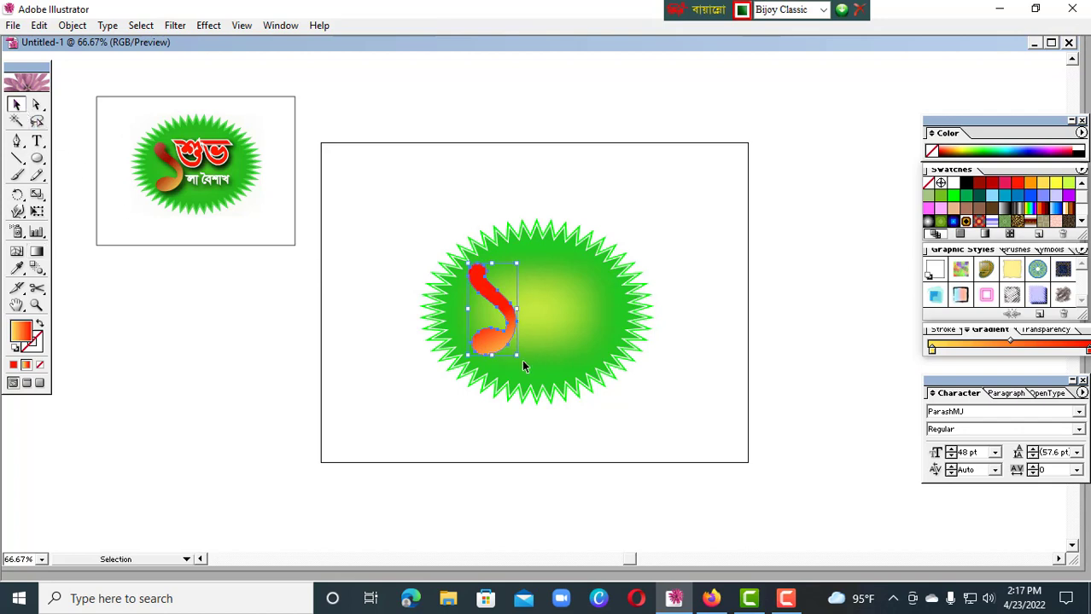
left_click(209, 25)
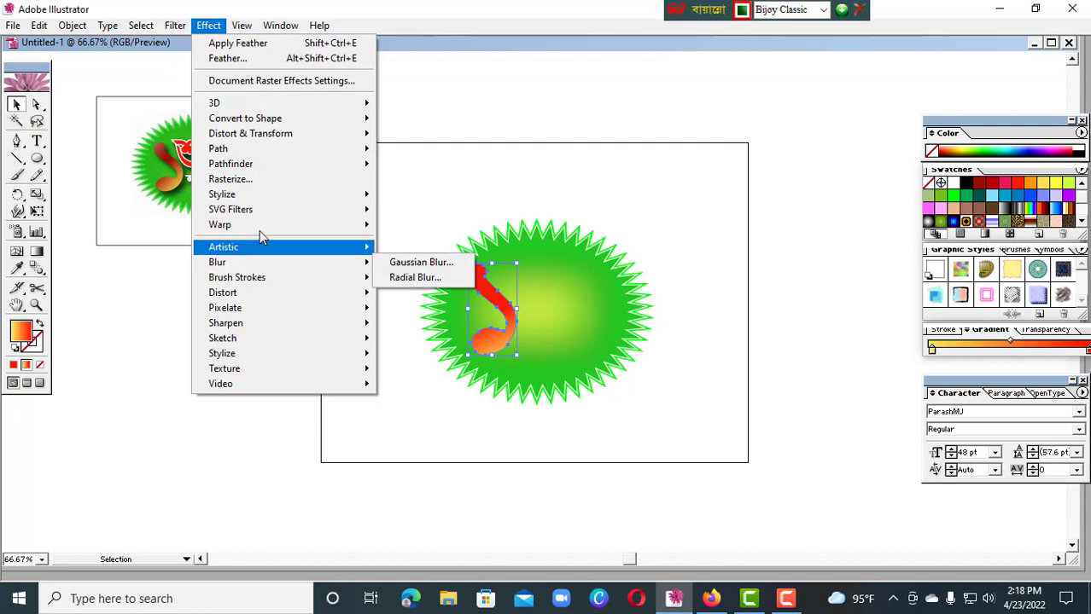
mouse_move(253, 200)
left_click(427, 209)
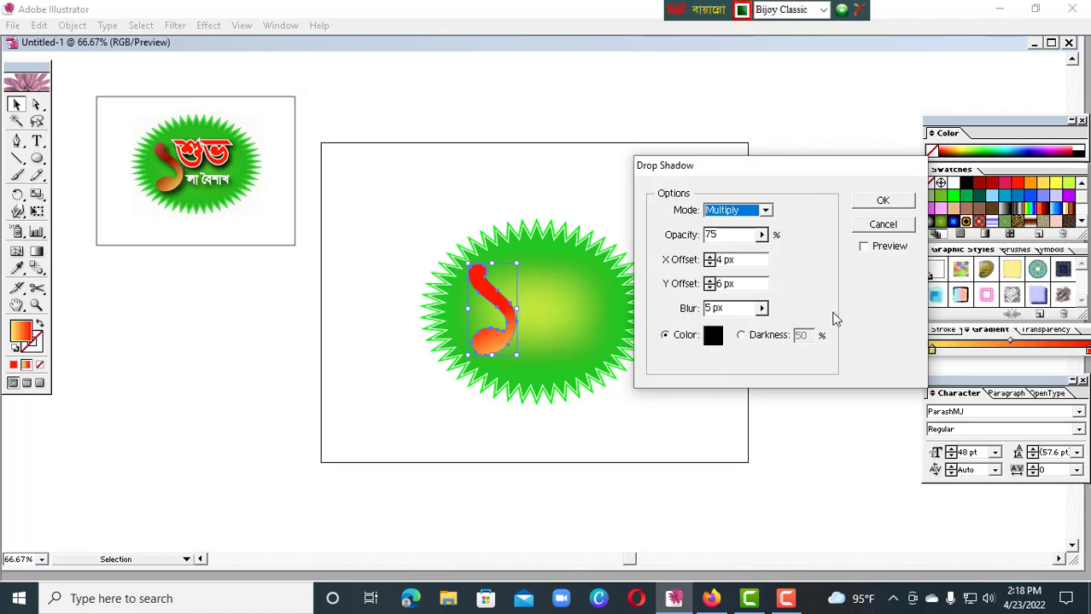
left_click(863, 248)
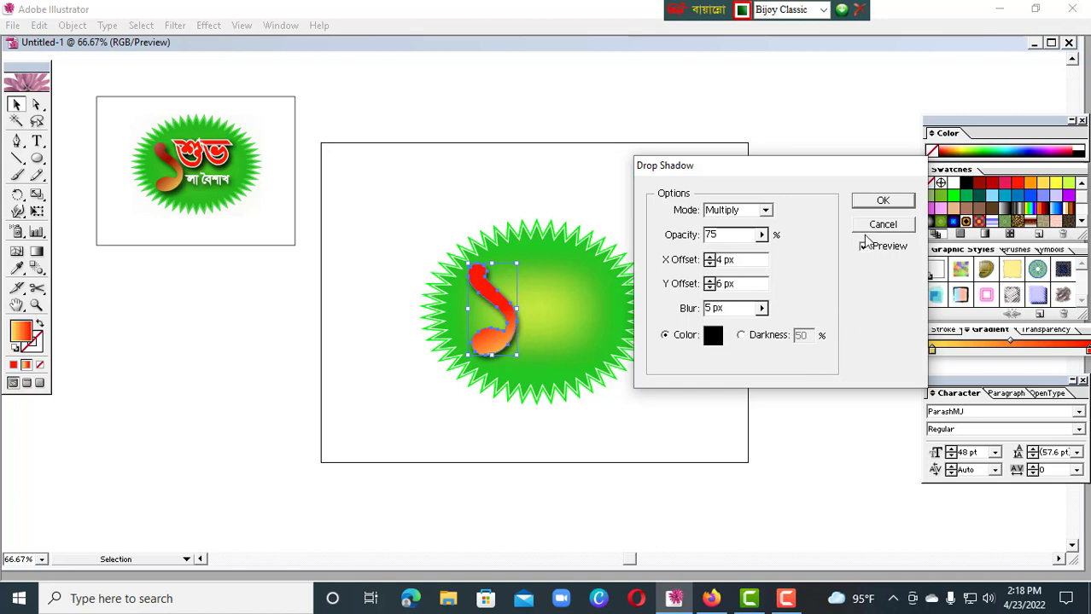
left_click(883, 200)
left_click(766, 349)
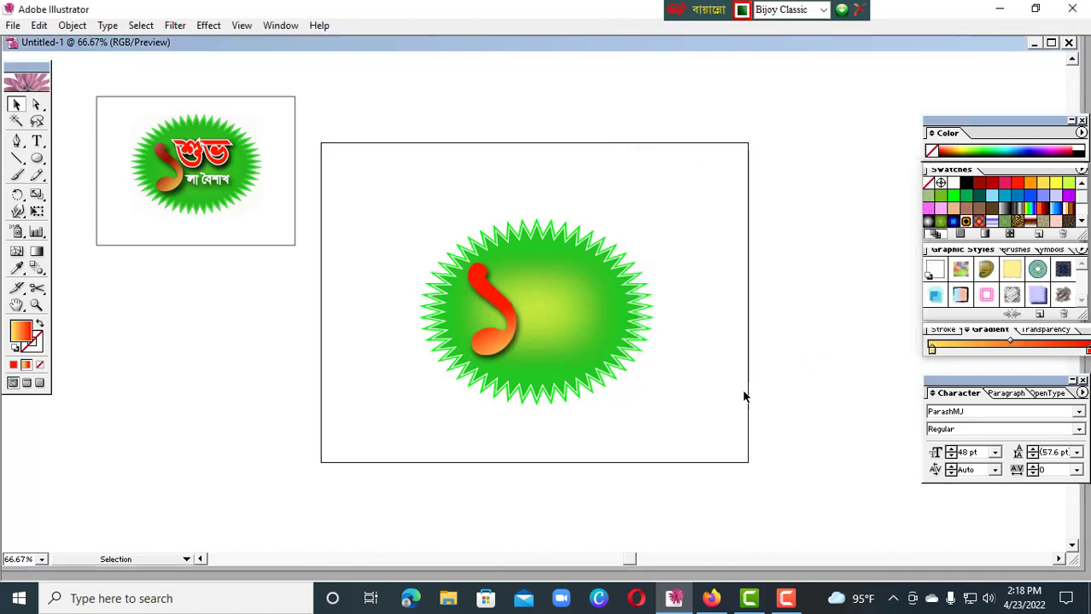
Nudge the numeral ১ slightly down and to the left within the starburst
left_click(499, 342)
left_click_drag(499, 342, 497, 347)
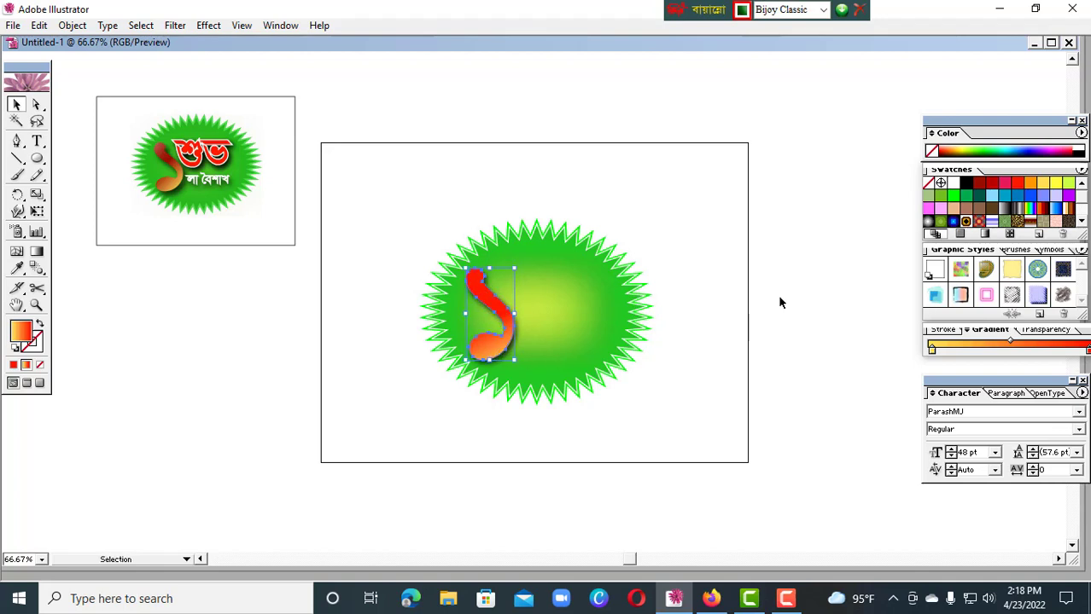
left_click(791, 330)
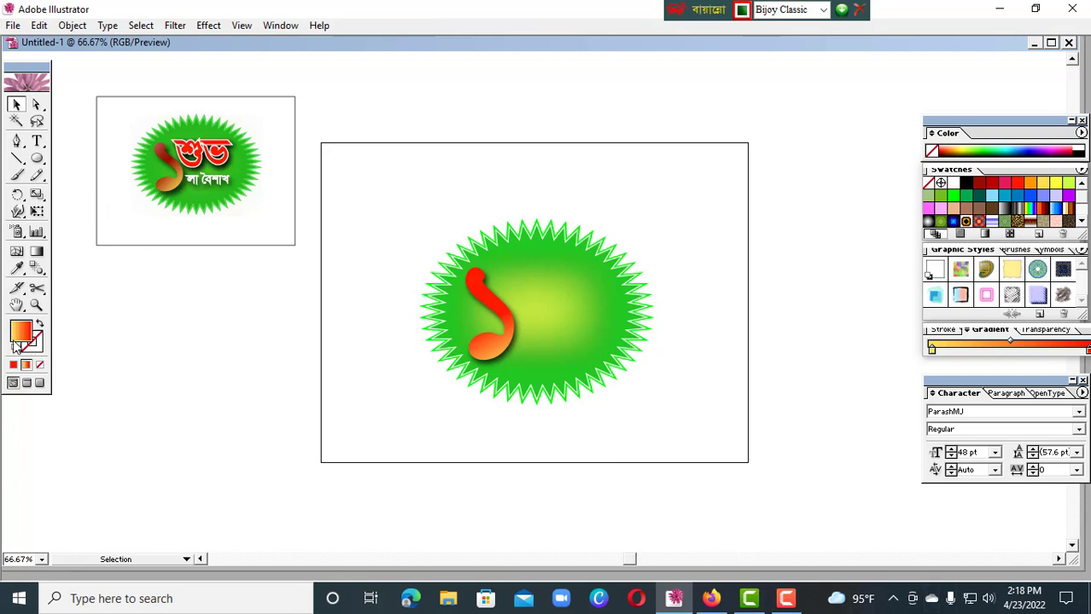
Add the Bengali text শুভ near the starburst's upper edge, beside the numeral
left_click(38, 142)
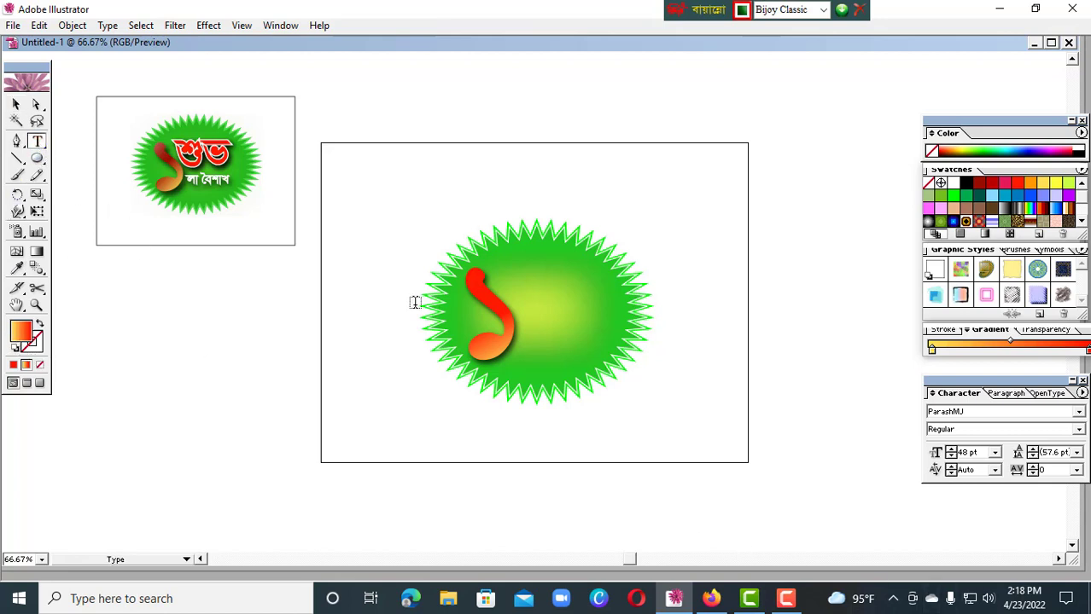
left_click(527, 246)
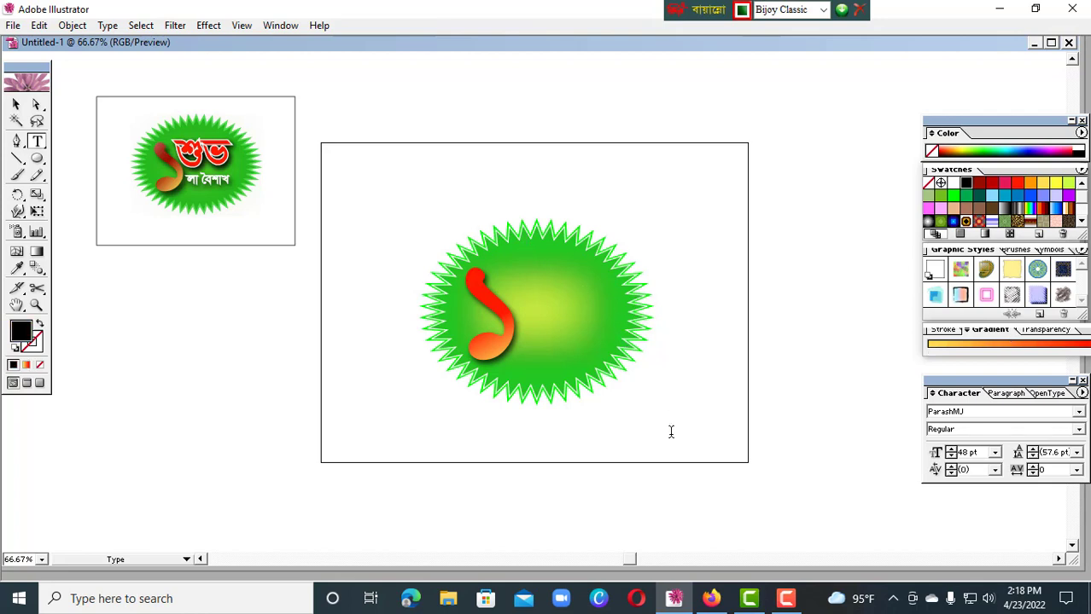
type("MsH")
left_click(15, 104)
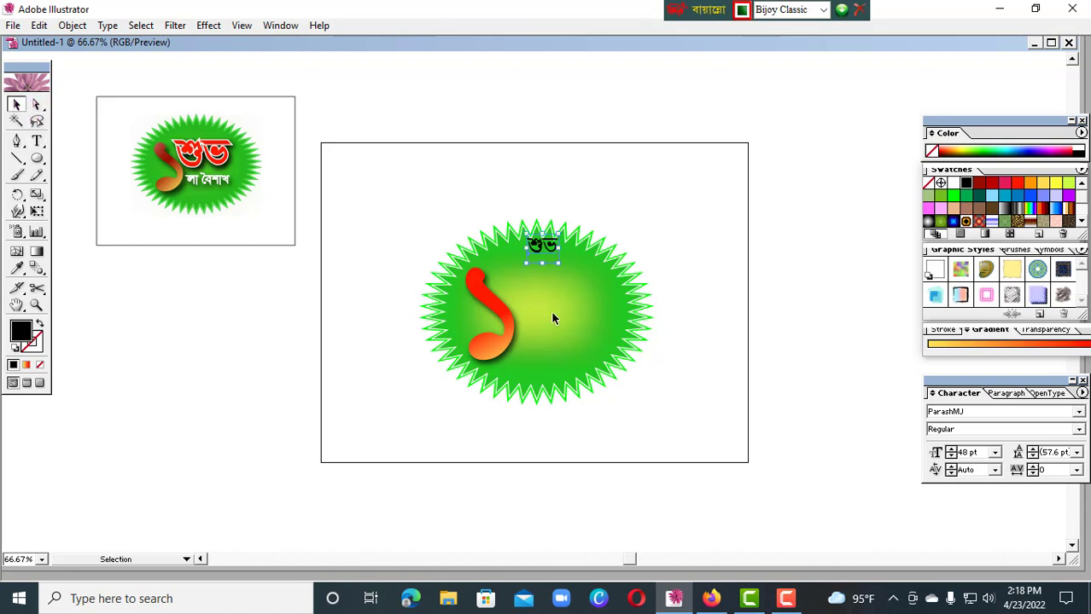
Set শুভ in Bold, enlarge it to about 138 pt and place it beside the numeral's upper part
left_click(1079, 429)
left_click(1074, 466)
left_click_drag(559, 264, 594, 331)
left_click_drag(567, 294, 567, 303)
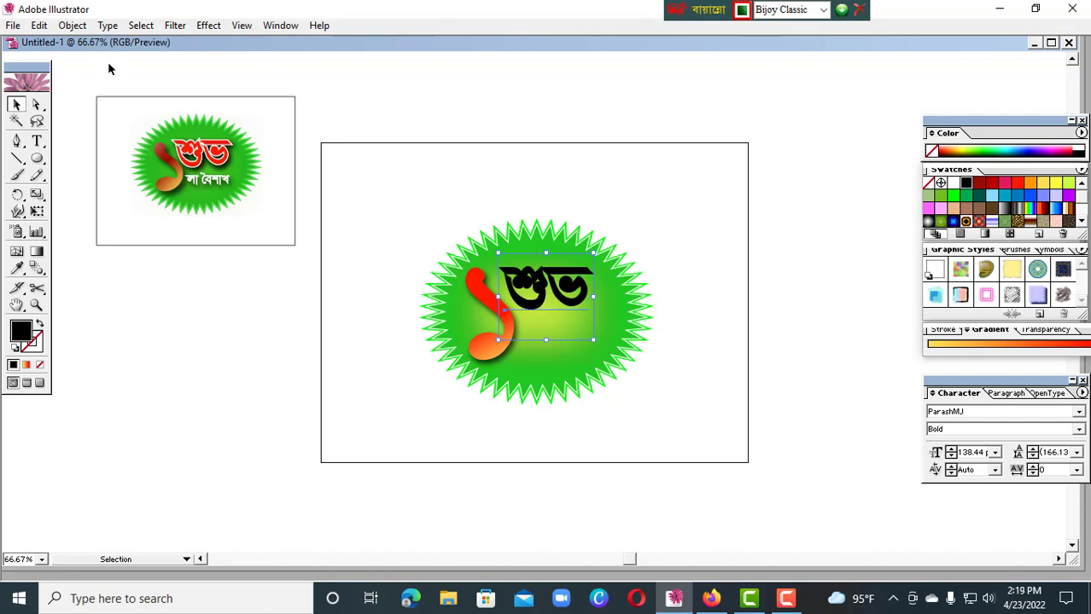
Convert the শুভ text to outlines
left_click(73, 24)
mouse_move(107, 27)
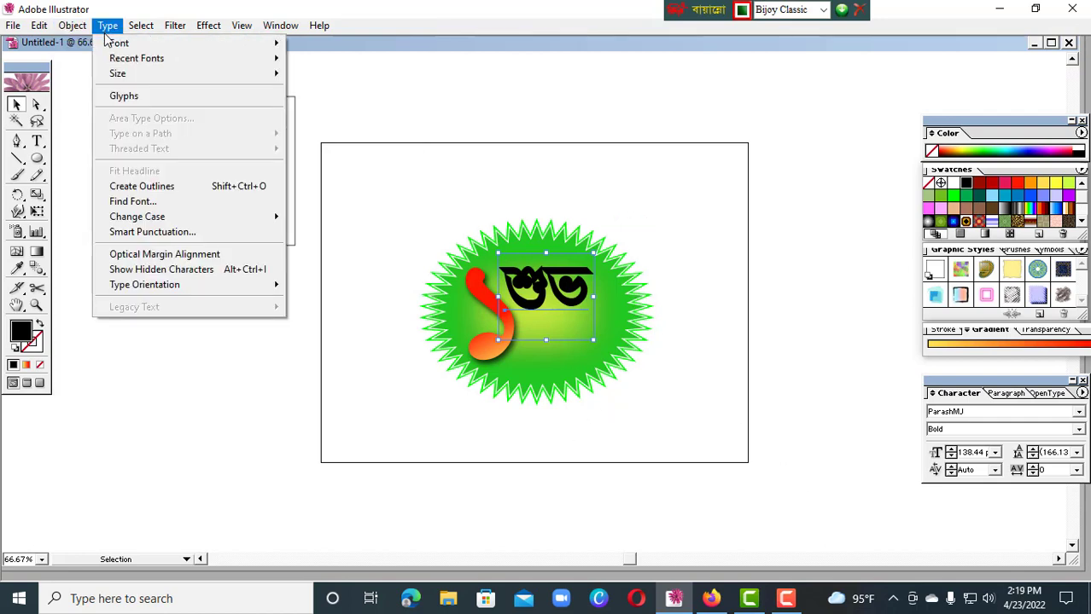
left_click(141, 186)
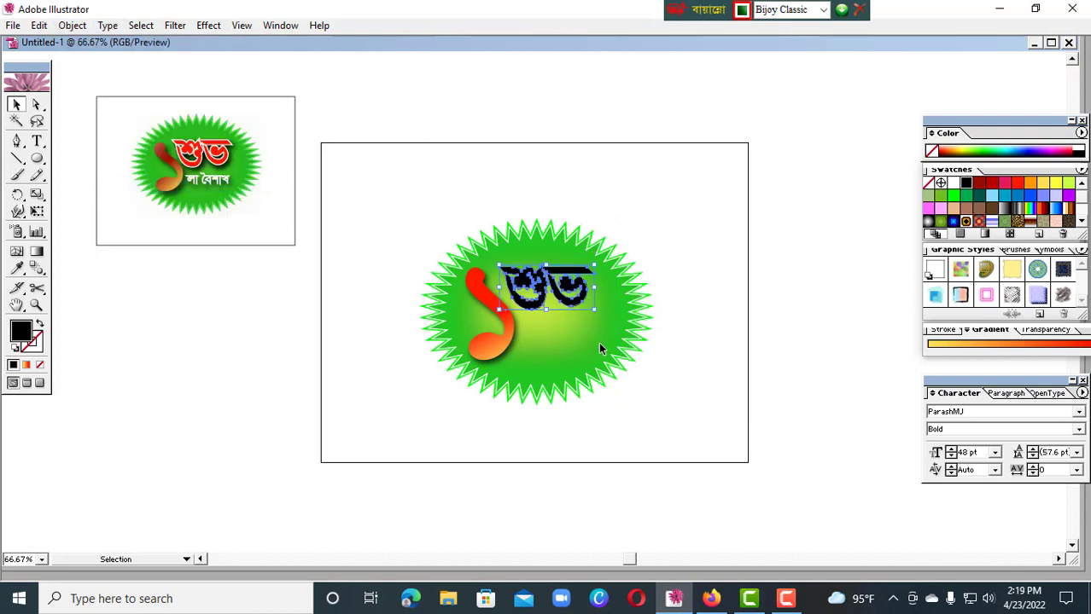
Try the gradient and a pink swatch on শুভ, and give it a light orange fill (#F4904D)
left_click(1007, 346)
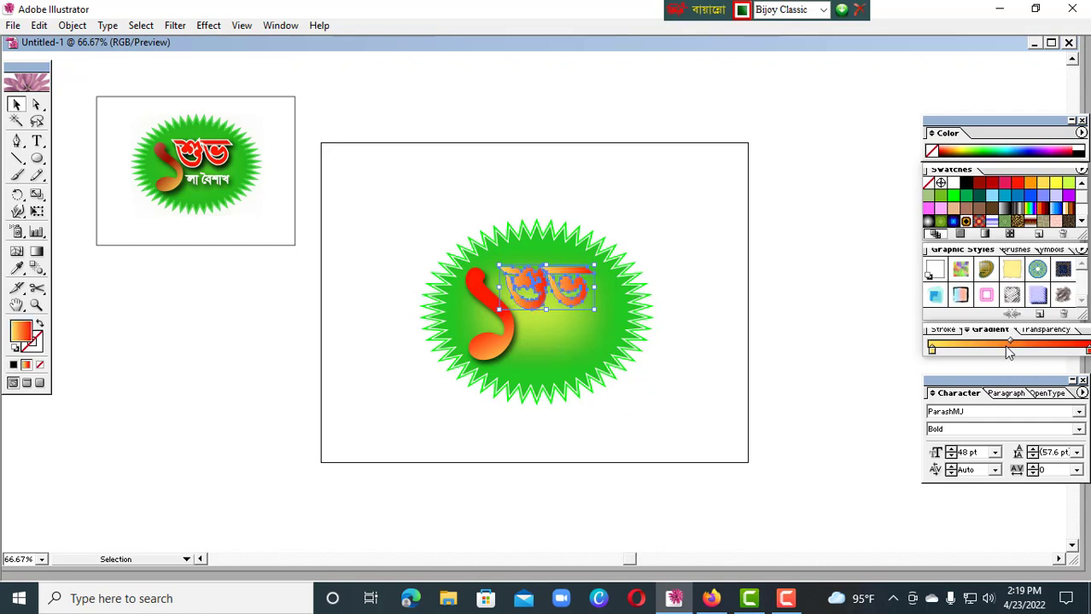
left_click(1003, 184)
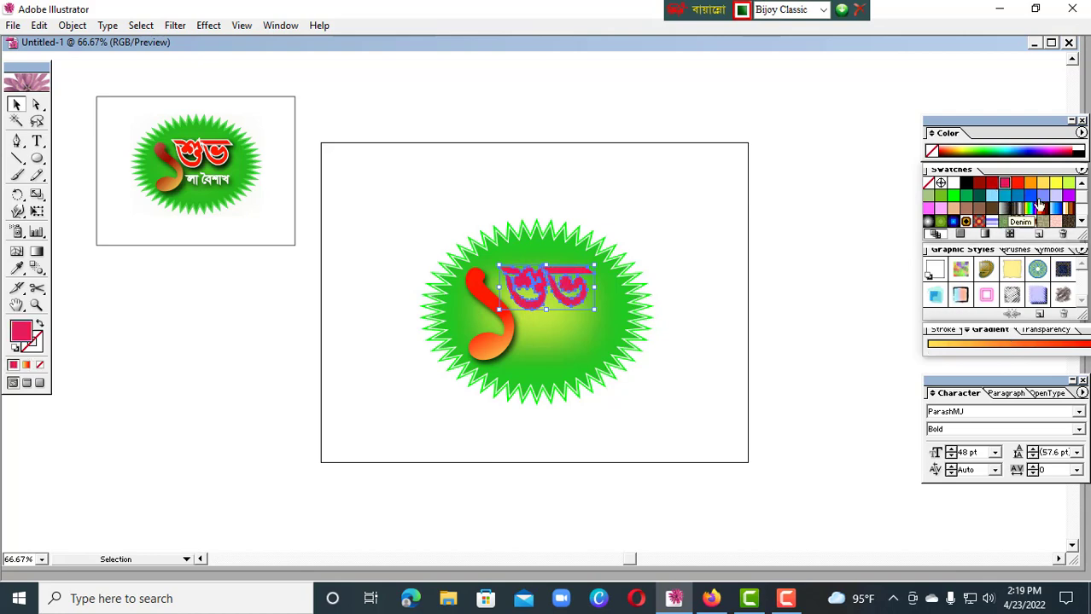
double_click(26, 338)
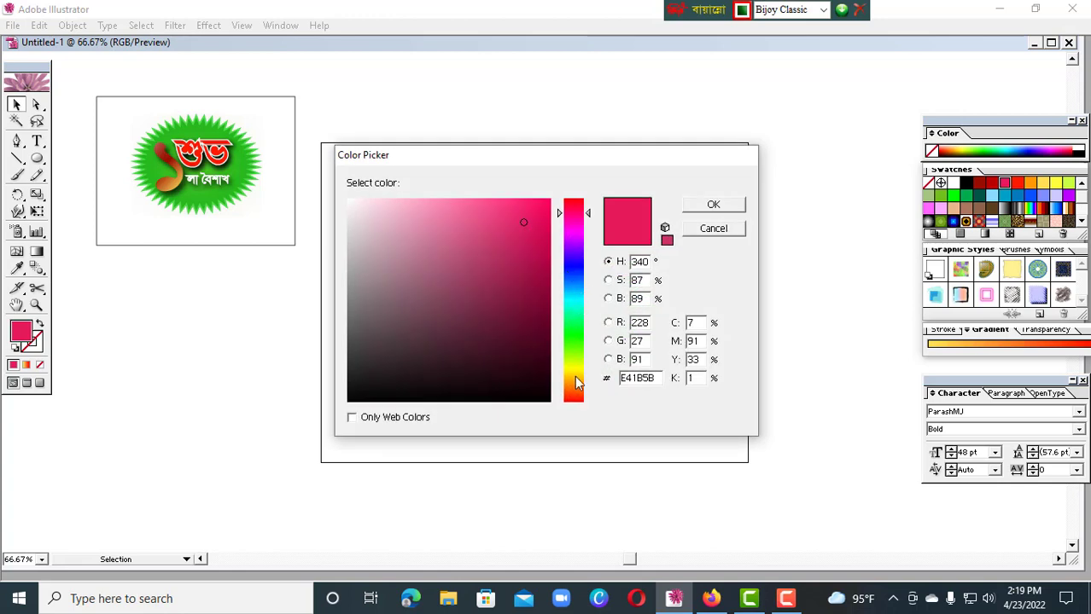
left_click(576, 378)
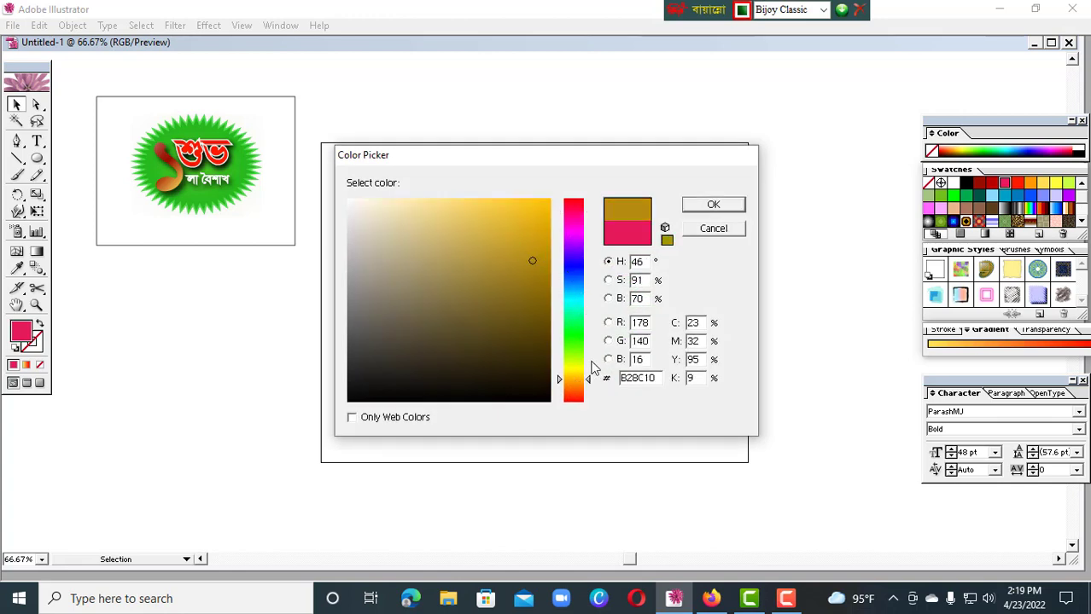
left_click_drag(591, 367, 590, 391)
left_click(488, 208)
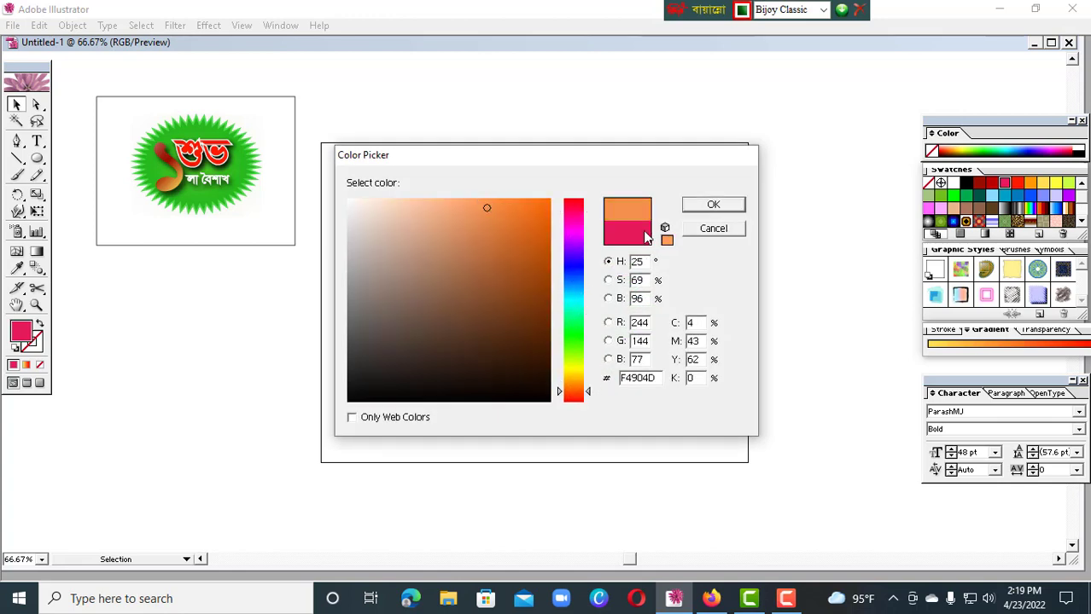
left_click(736, 205)
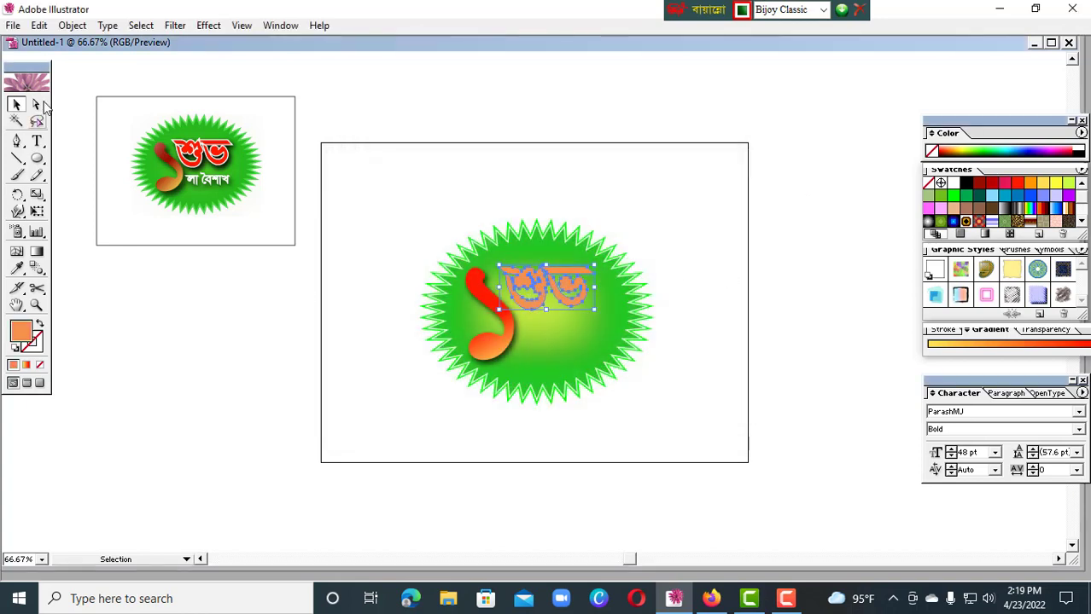
Reselect শুভ and change its fill to brown (#914512)
left_click(164, 61)
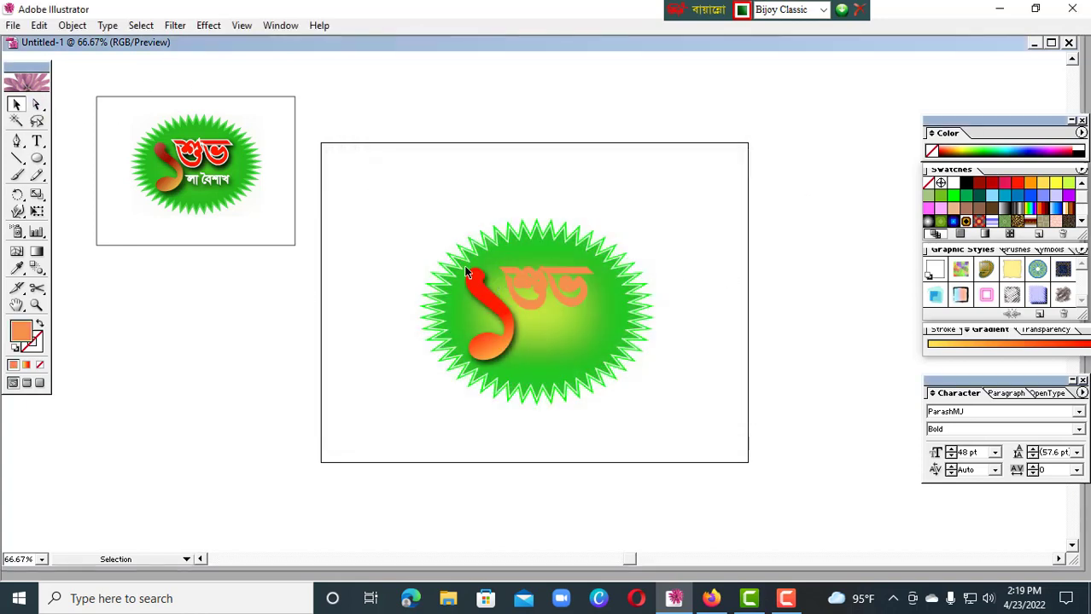
left_click(554, 284)
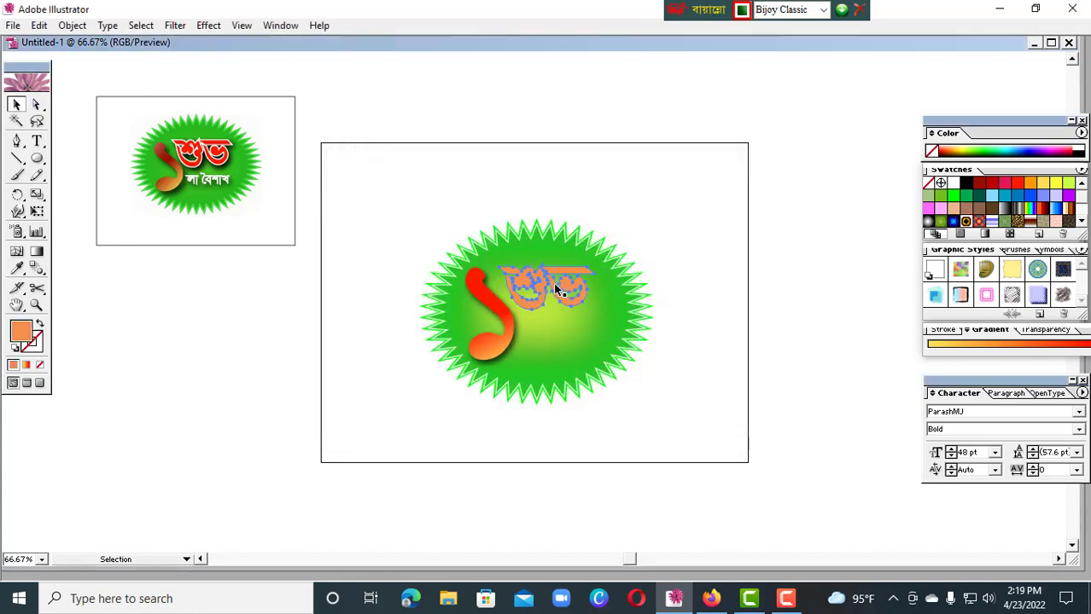
left_click(667, 273)
left_click(577, 288)
double_click(19, 331)
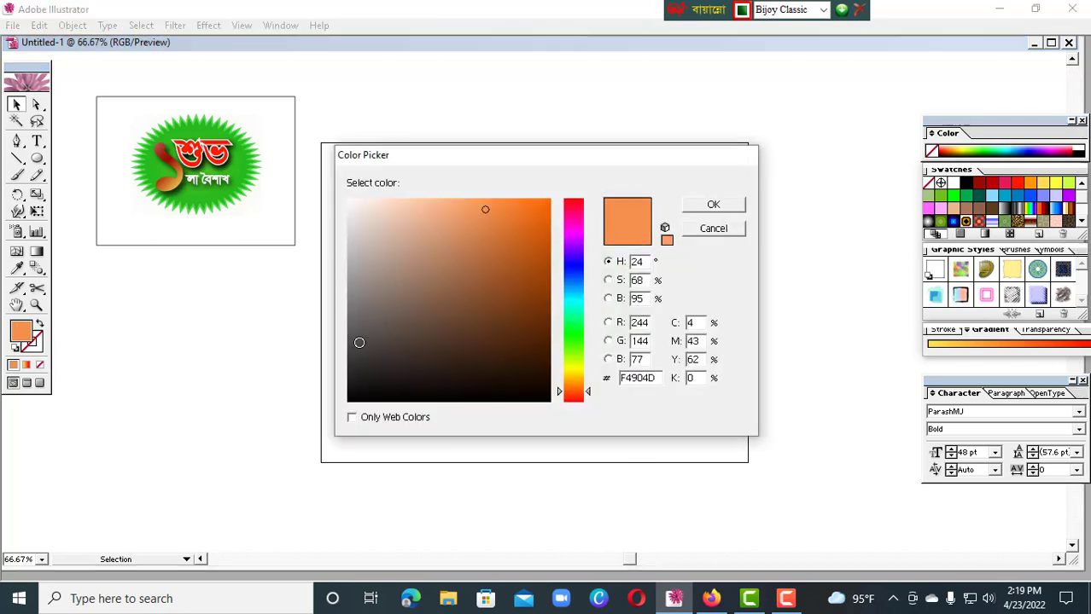
left_click(527, 287)
left_click(710, 207)
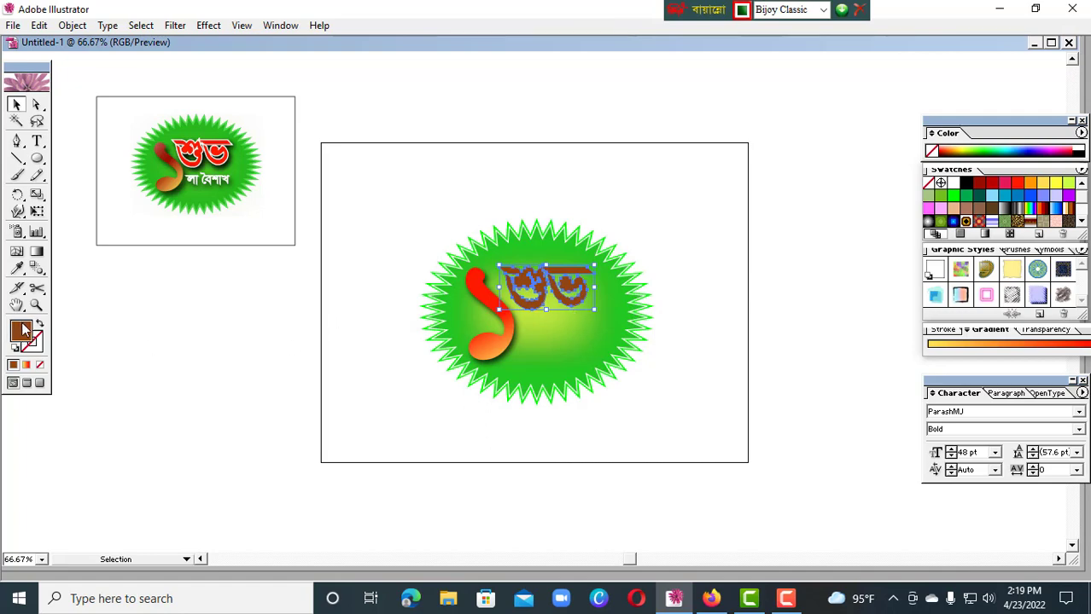
Brighten the fill of শুভ to a burnt orange
double_click(23, 330)
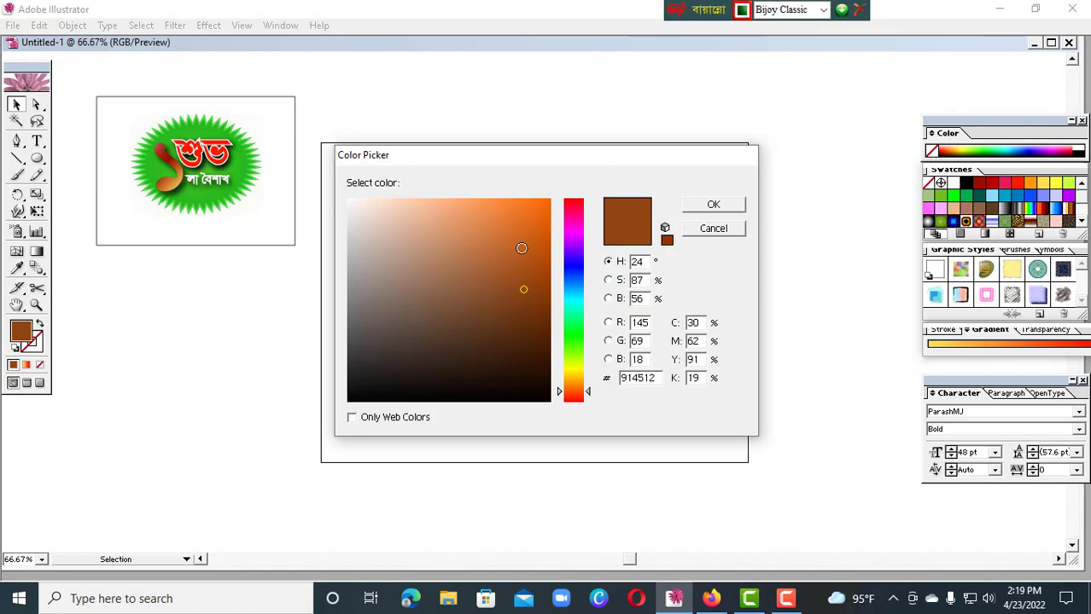
left_click(526, 243)
left_click(726, 205)
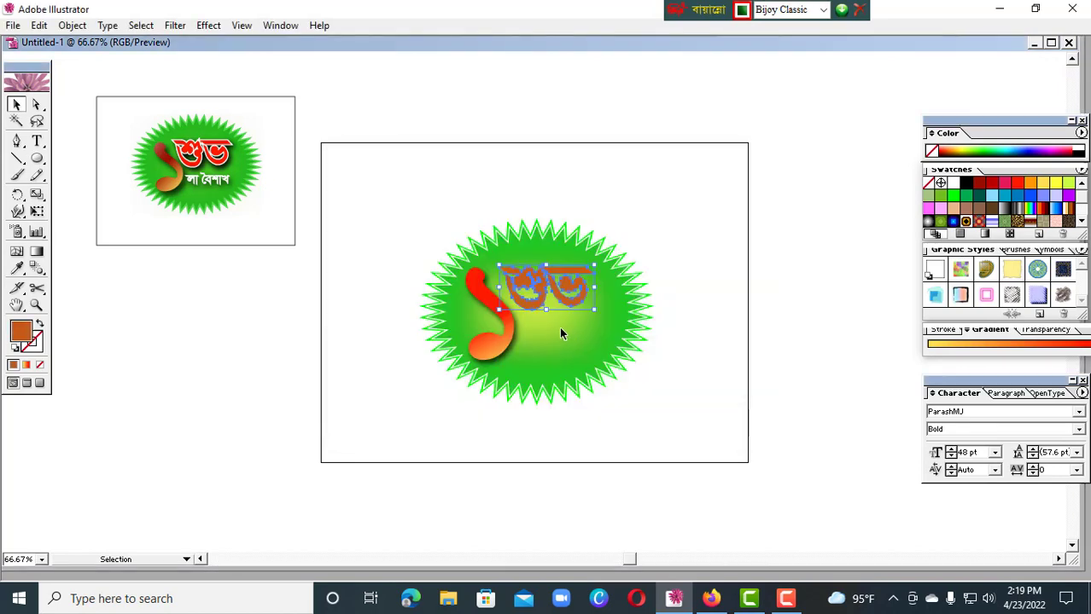
Give the শুভ lettering a white stroke
double_click(39, 348)
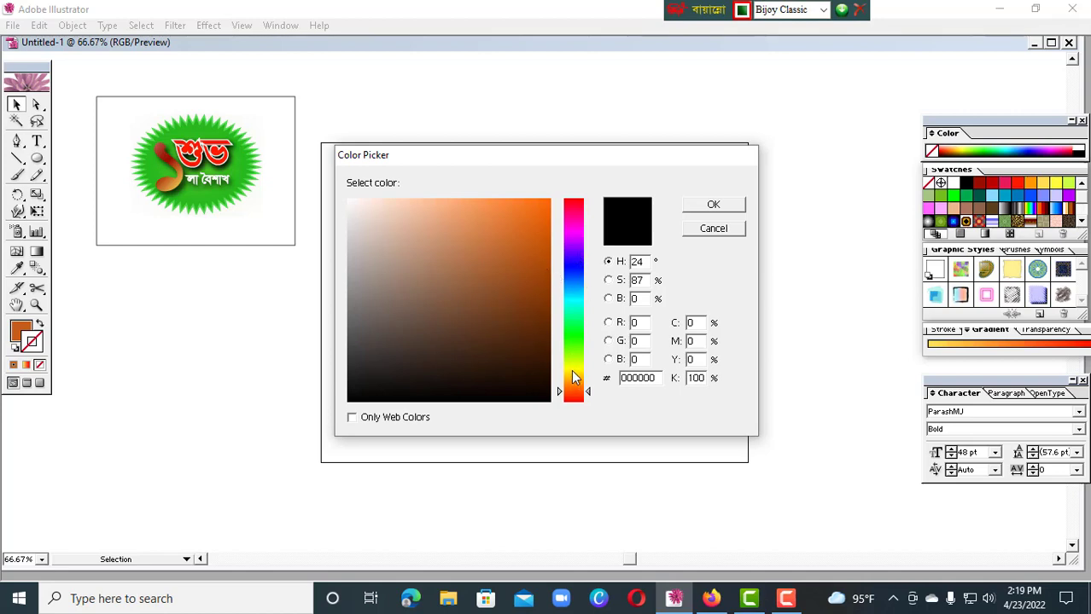
left_click(573, 375)
left_click(423, 221)
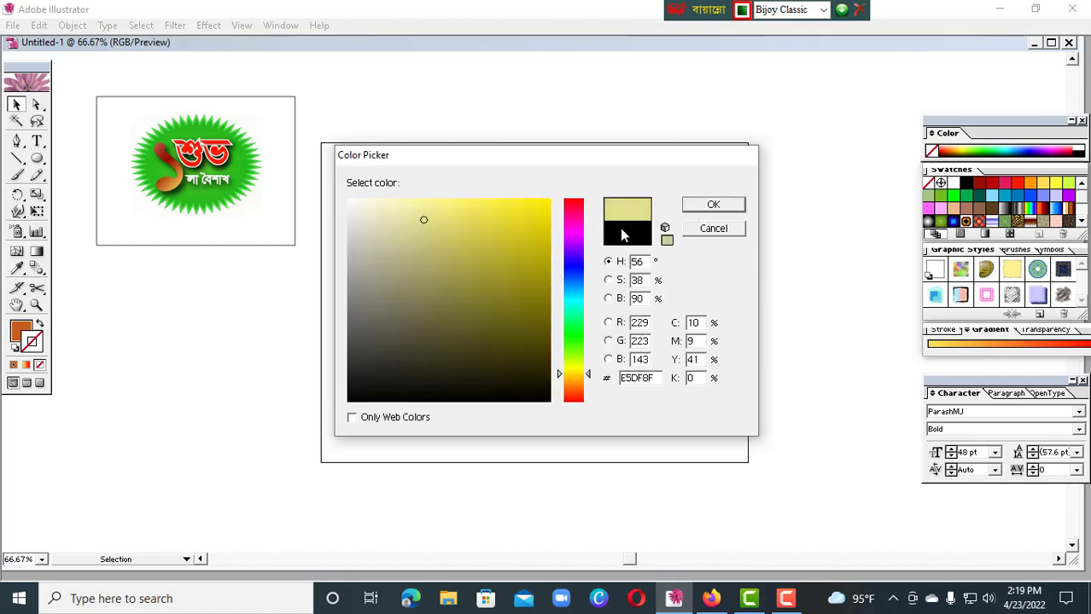
left_click(455, 208)
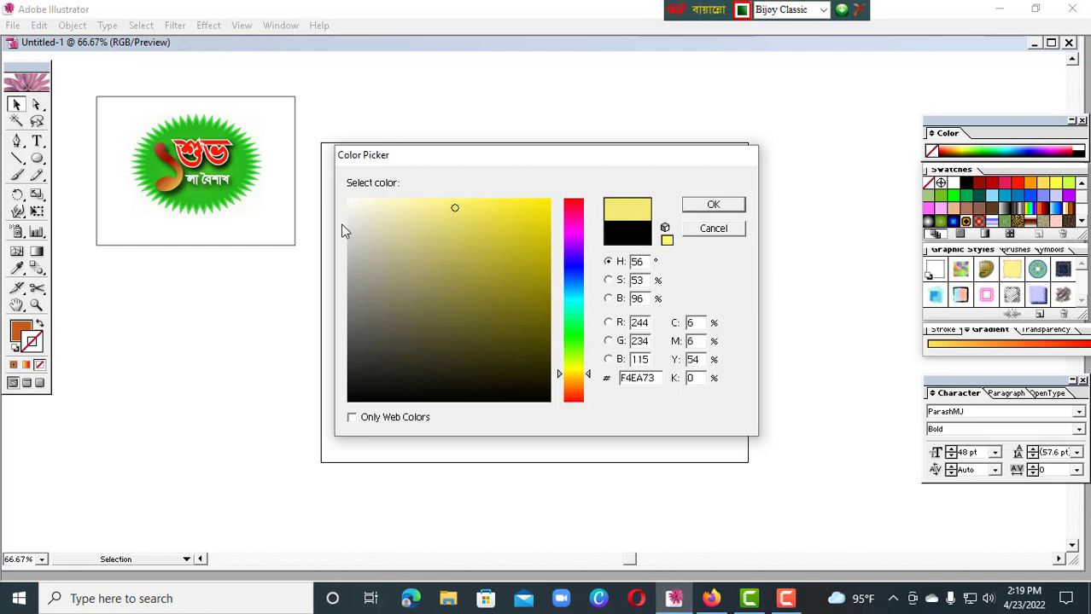
left_click(348, 200)
left_click(730, 204)
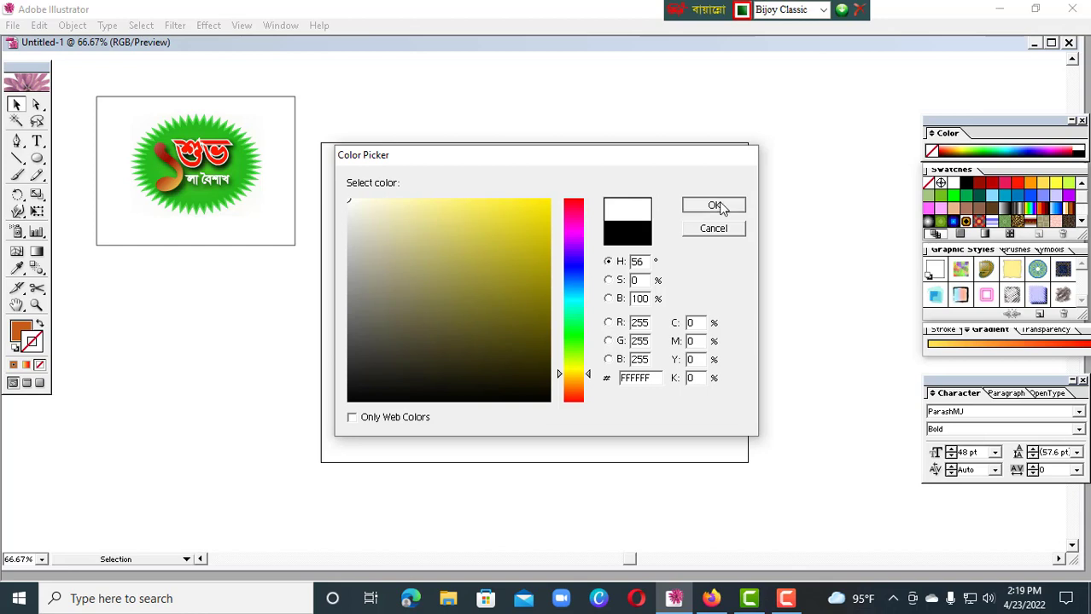
Set the stroke weight of শুভ to 3 pt and deselect the lettering
left_click(941, 332)
left_click(974, 344)
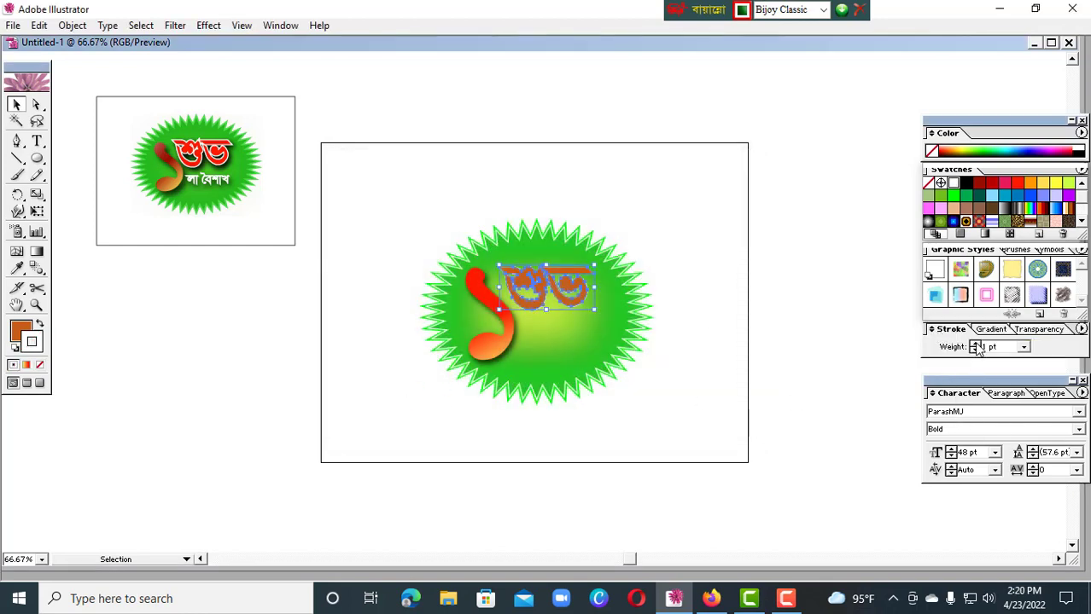
left_click(975, 344)
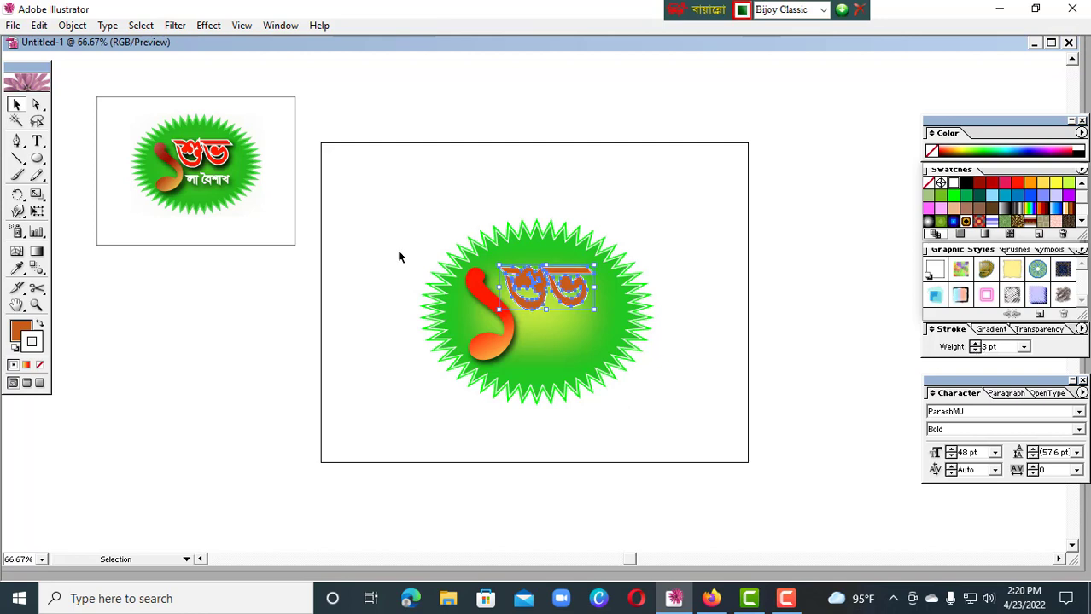
left_click(506, 141)
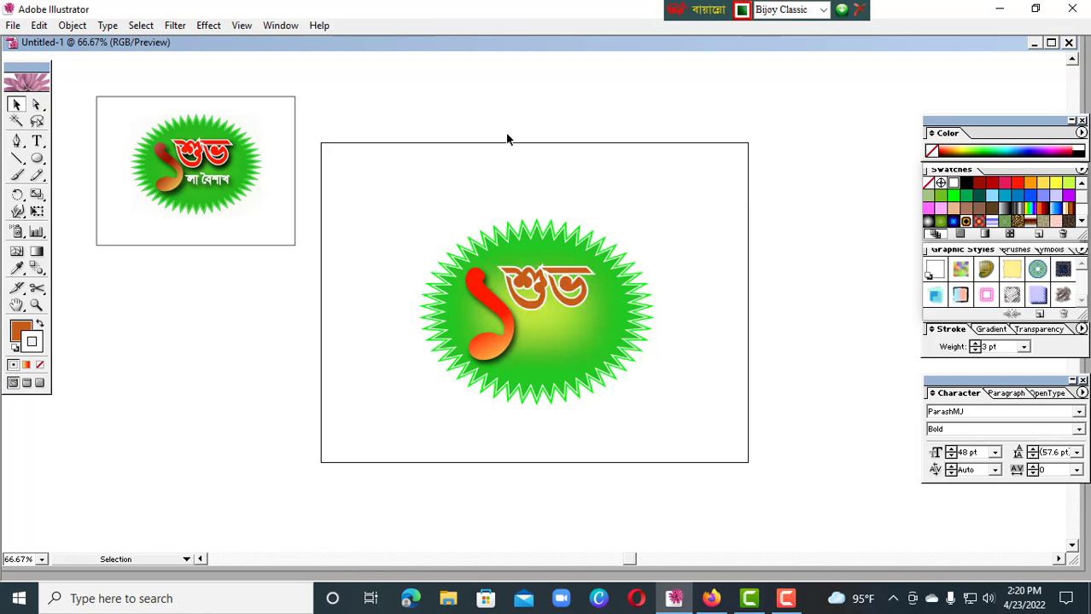
Apply a Multiply drop shadow to the শুভ lettering with 88% opacity, 4 px X offset, 6 px Y offset and 5 px blur
left_click(571, 303)
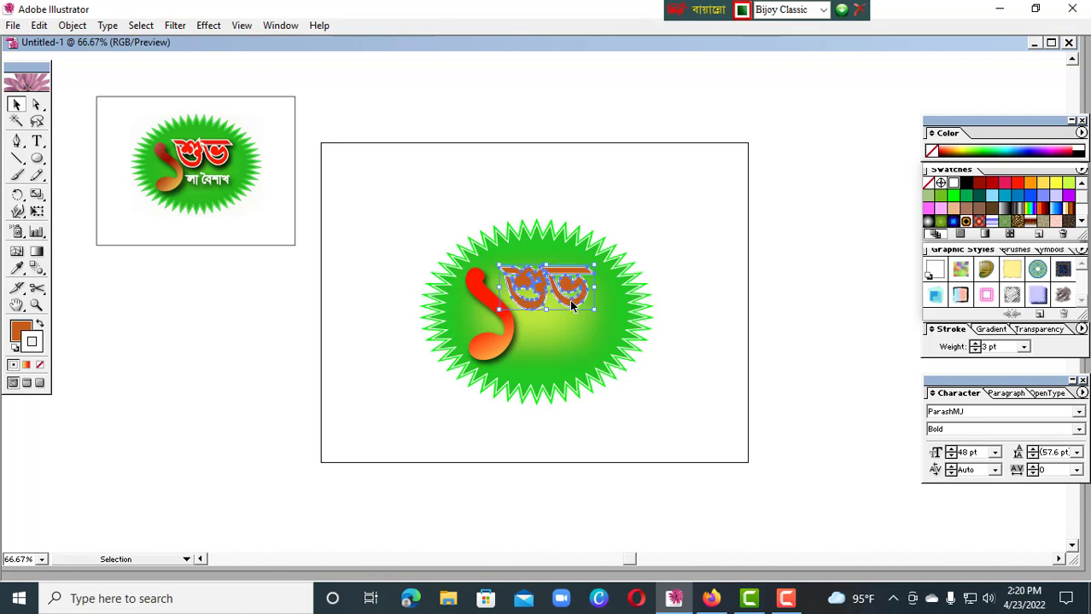
left_click(209, 25)
mouse_move(262, 194)
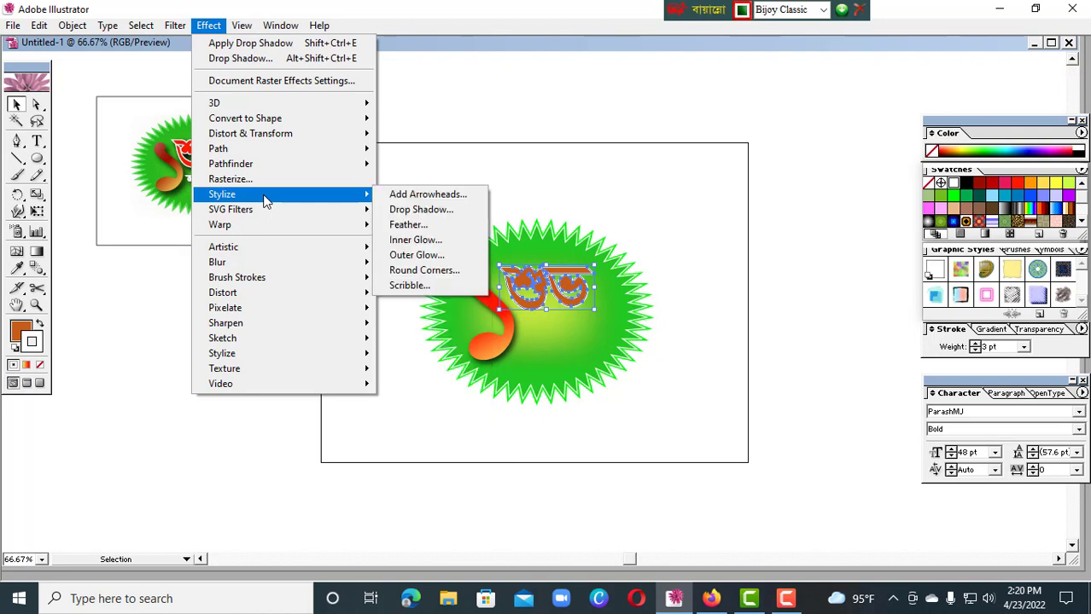
left_click(438, 214)
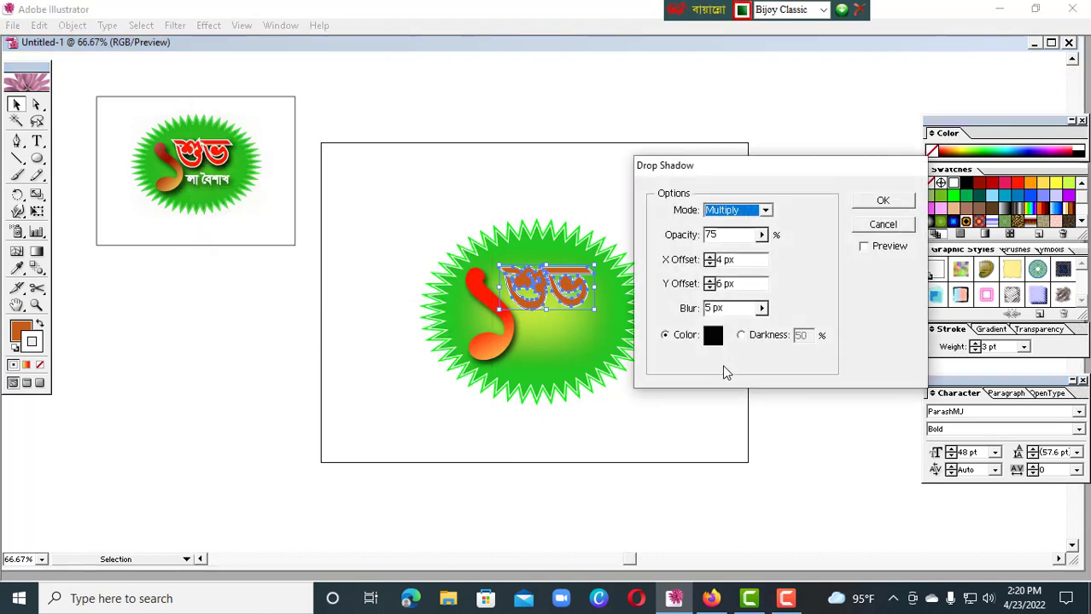
left_click(863, 247)
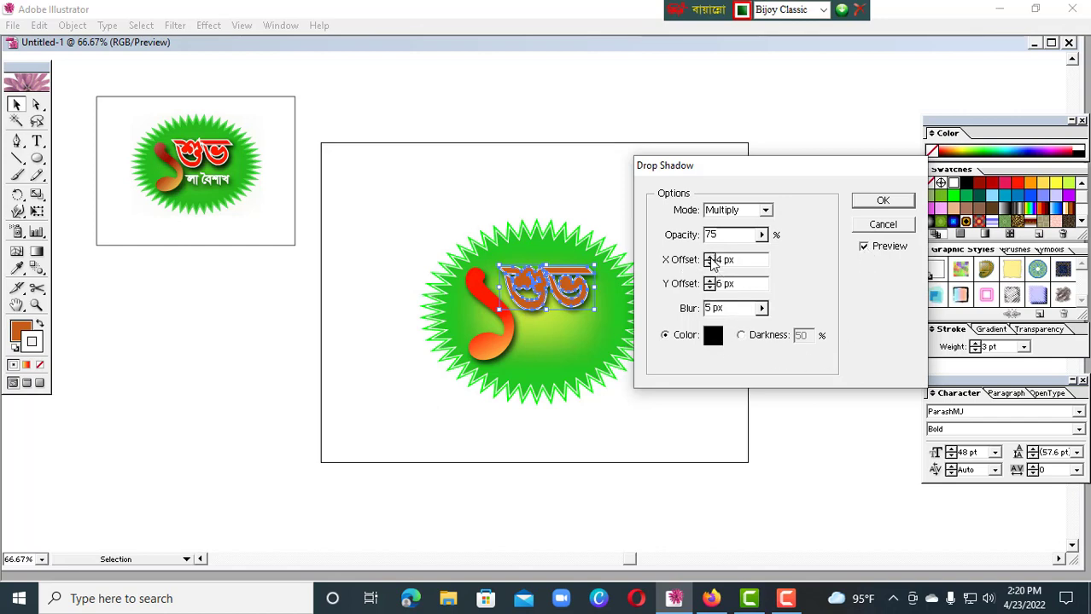
left_click(762, 236)
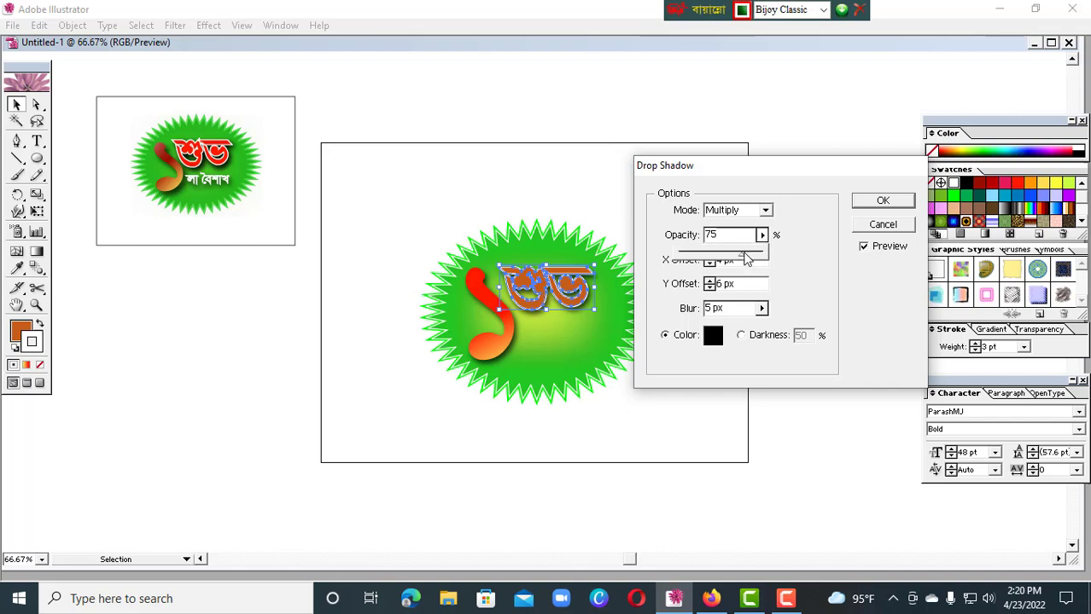
left_click_drag(742, 258, 750, 260)
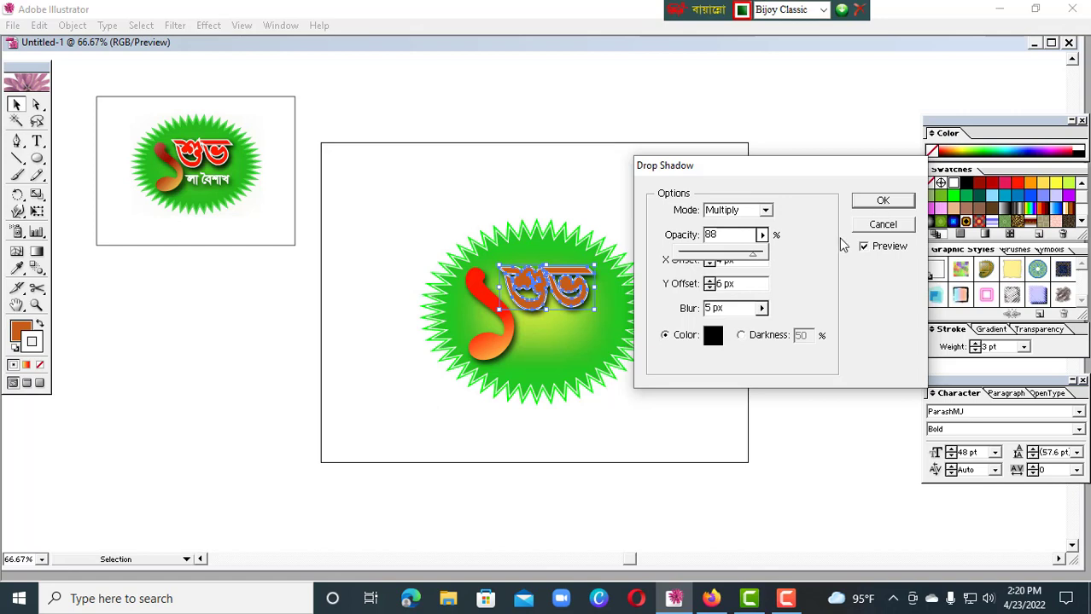
left_click(865, 203)
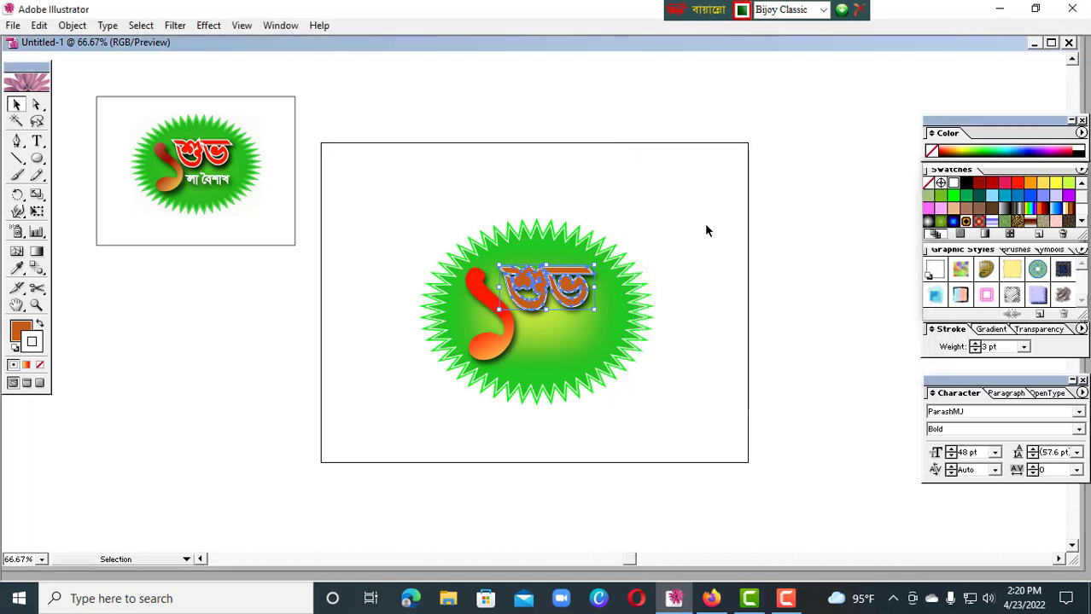
left_click(705, 229)
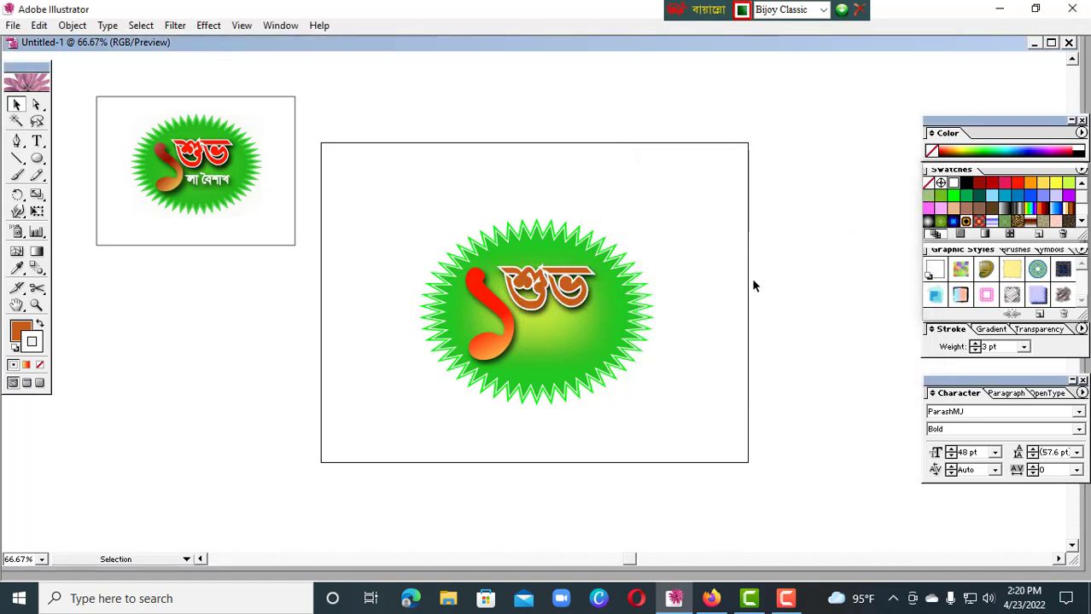
Change the fill of the শুভ lettering to pink (#F23B9B)
left_click(568, 293)
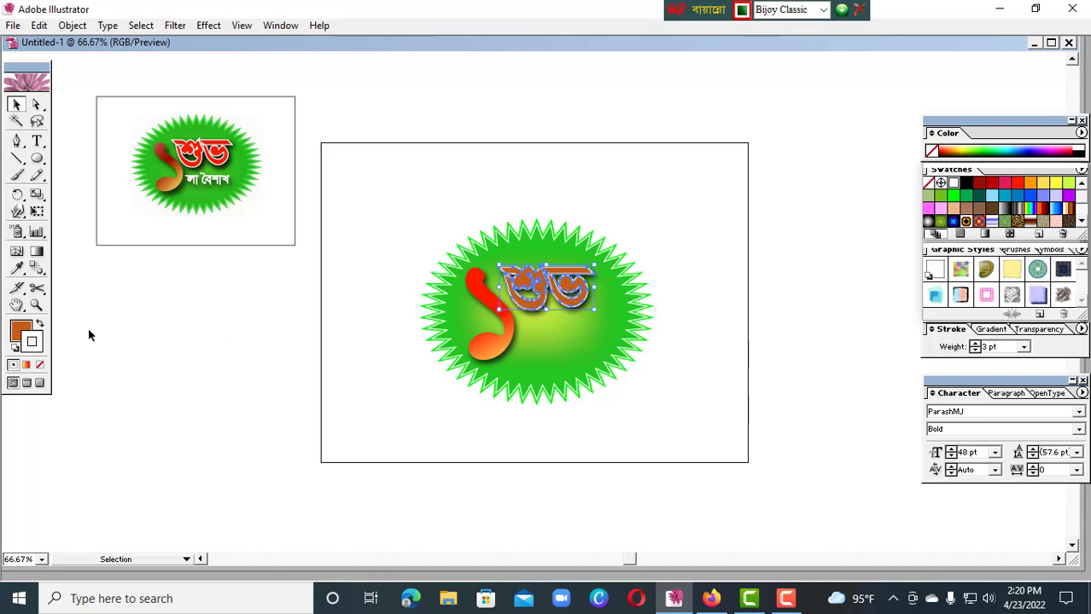
double_click(22, 332)
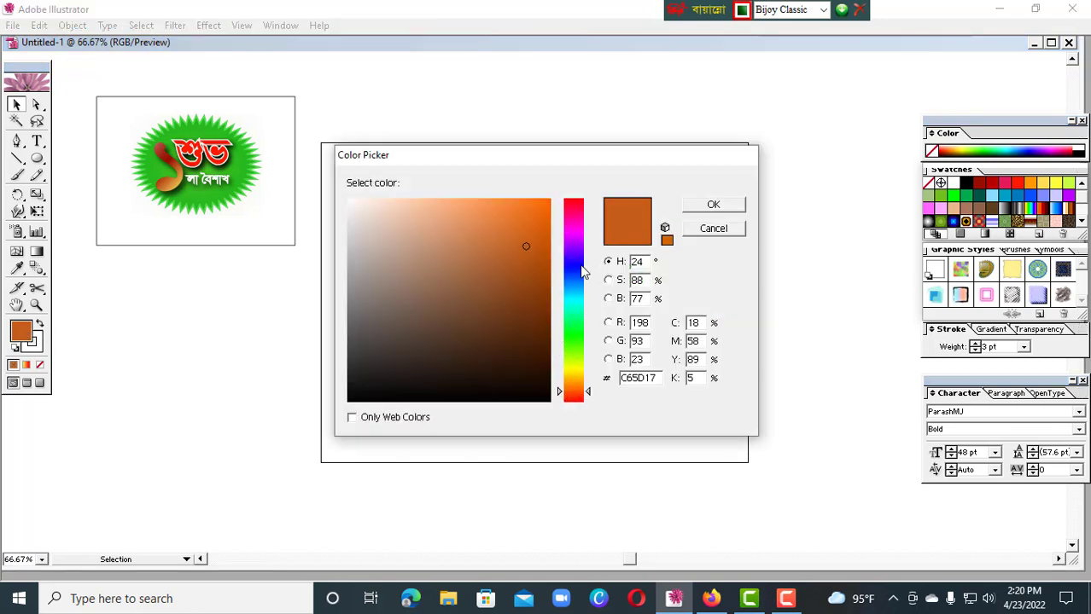
left_click(573, 217)
left_click(504, 207)
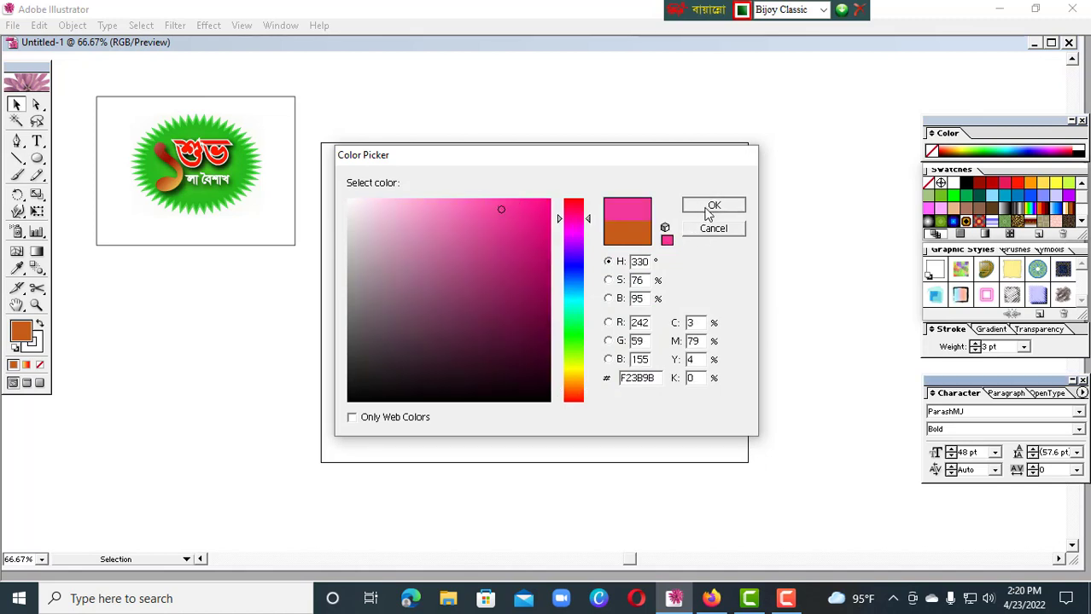
left_click(705, 208)
left_click(763, 309)
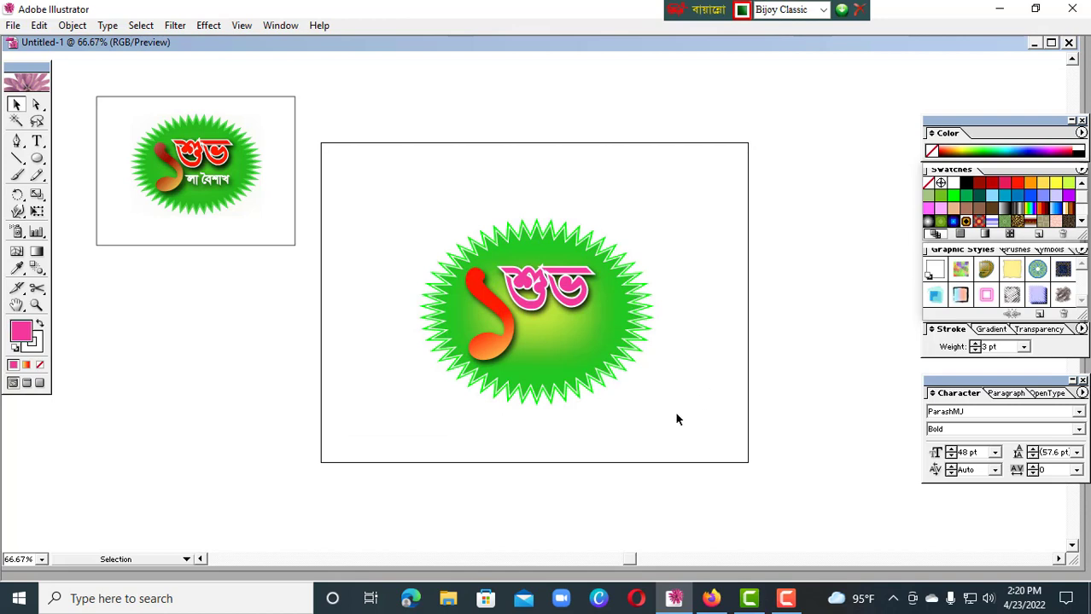
Fill শুভ with the yellow-to-red gradient and add a purple stop about a quarter of the way along it
left_click(582, 290)
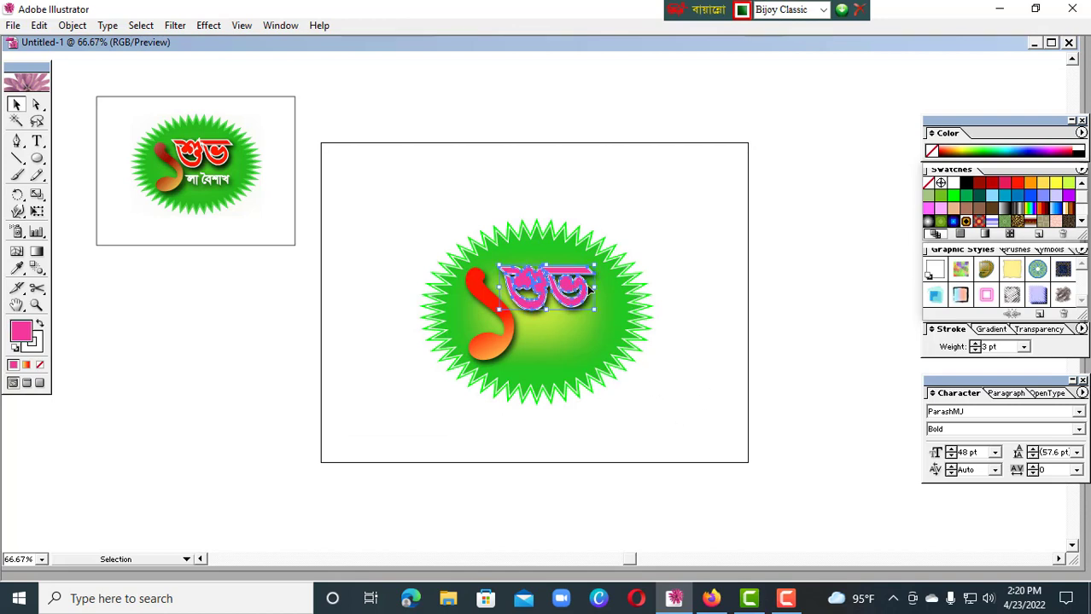
left_click(994, 330)
left_click(1004, 347)
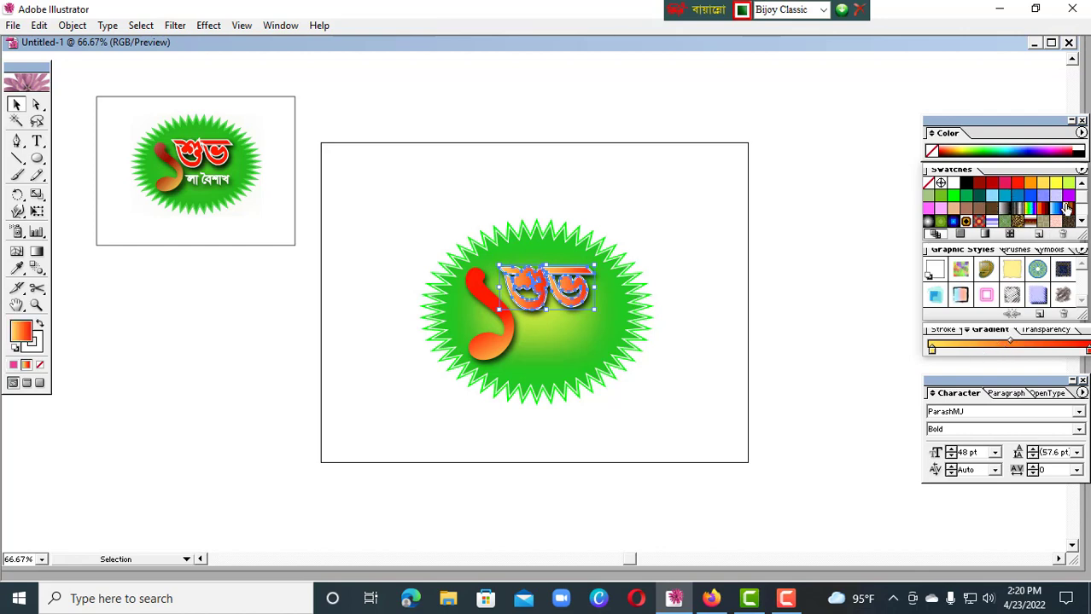
left_click_drag(981, 343, 970, 348)
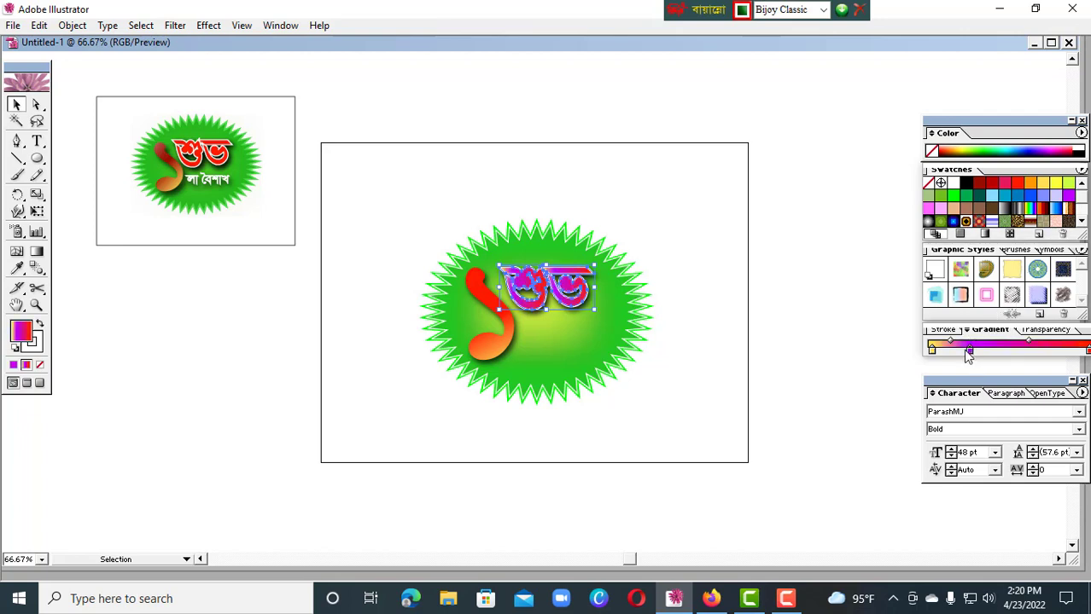
left_click(826, 280)
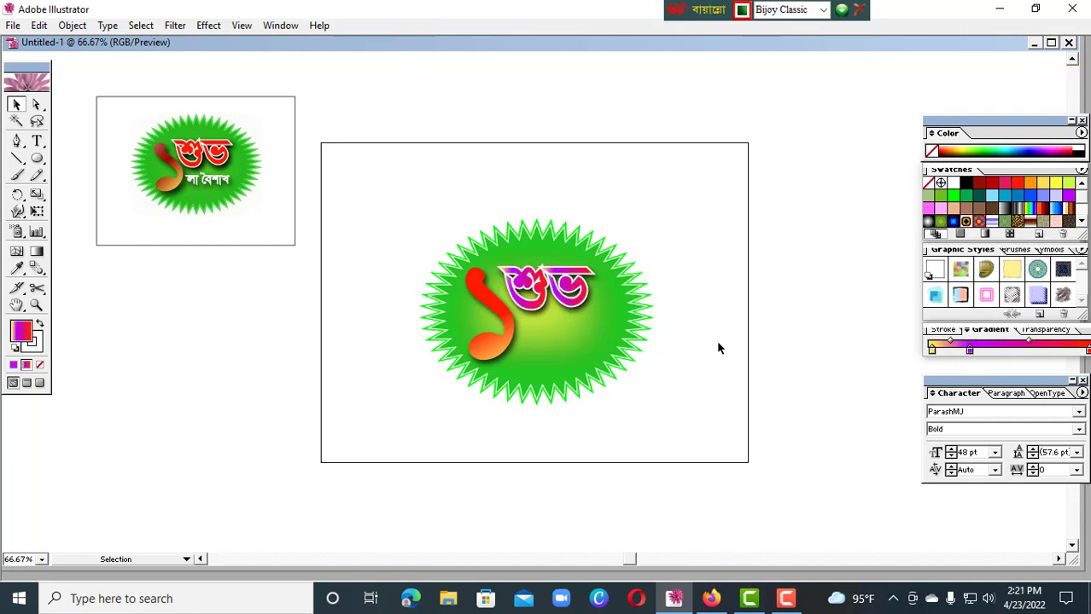
Redirect the gradient on শুভ so it runs almost vertically from above the lettering down to well below it
left_click(37, 251)
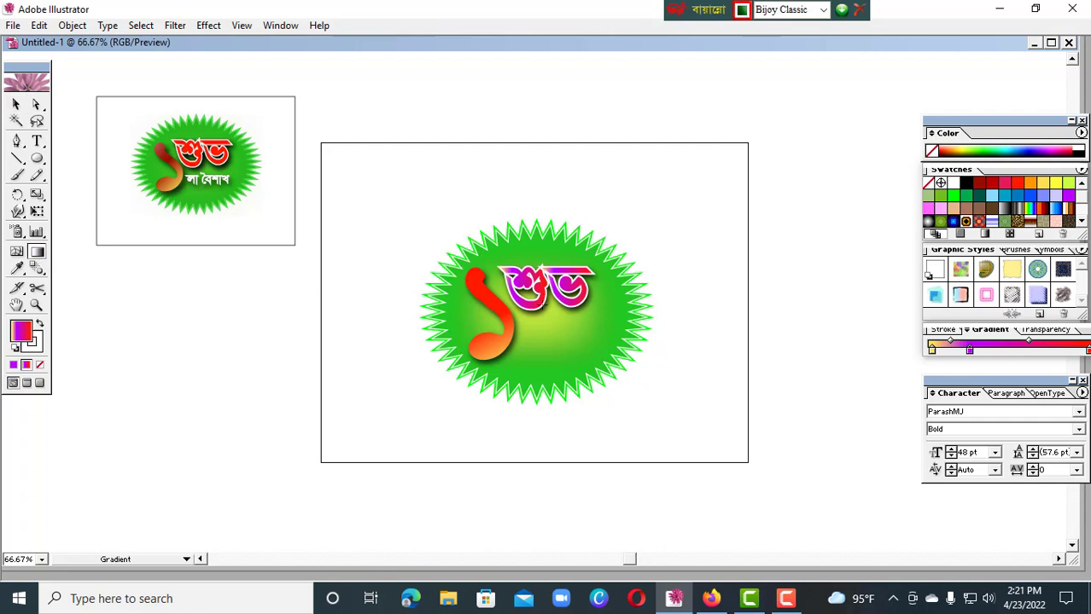
left_click(15, 104)
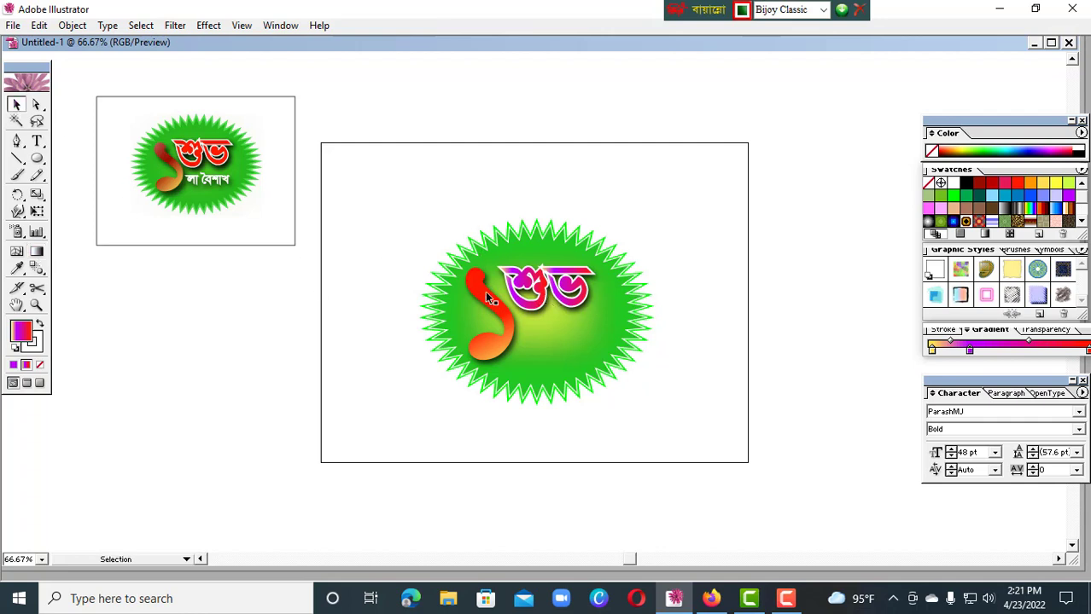
left_click(529, 286)
left_click(36, 251)
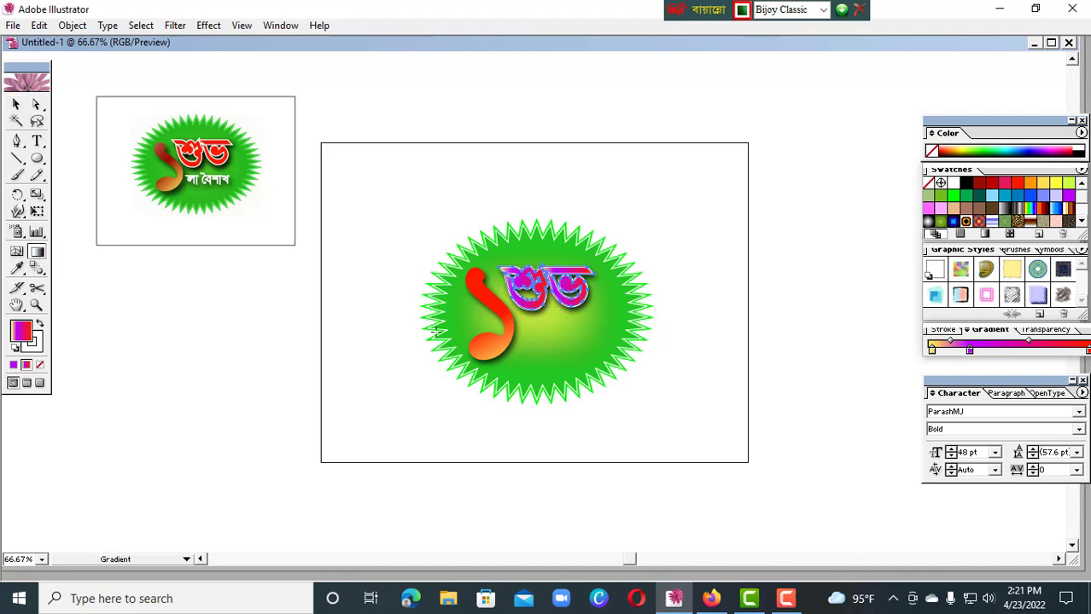
left_click_drag(523, 253, 574, 337)
left_click_drag(518, 241, 617, 355)
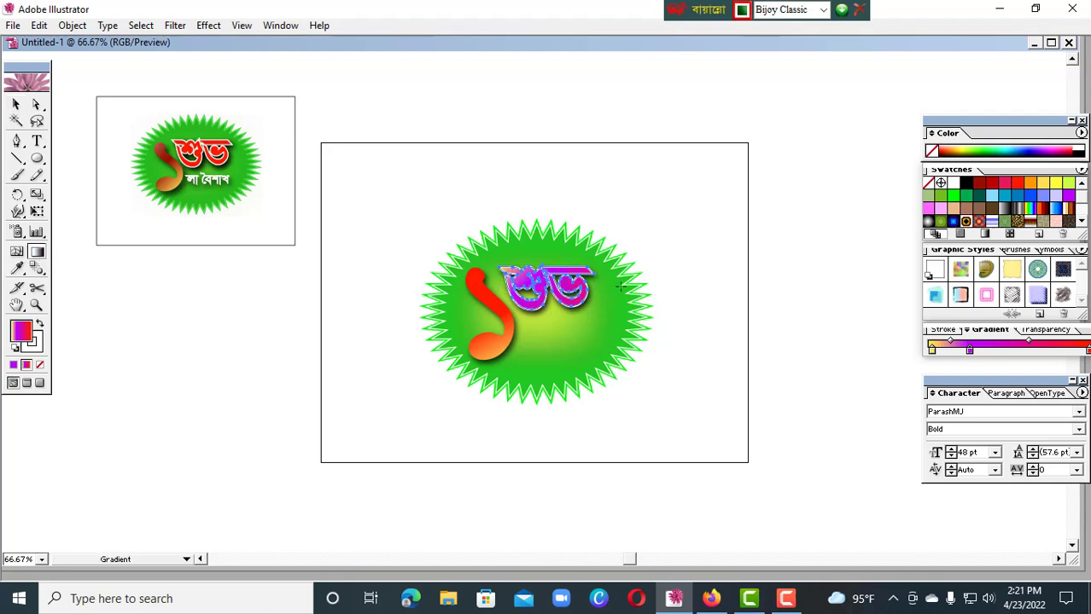
left_click_drag(500, 386, 492, 388)
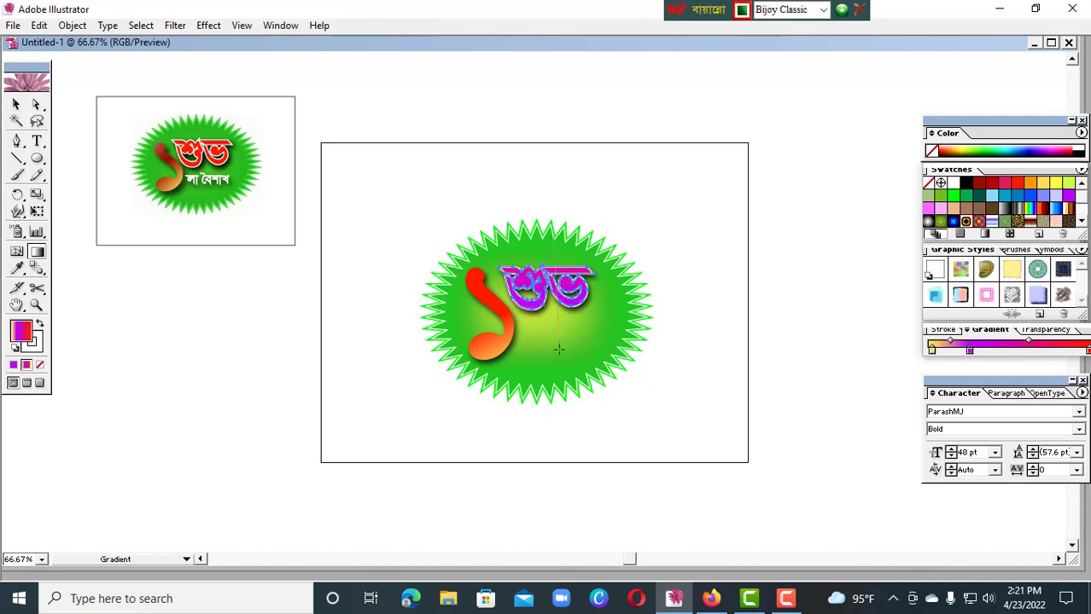
left_click_drag(562, 247, 547, 366)
left_click(16, 104)
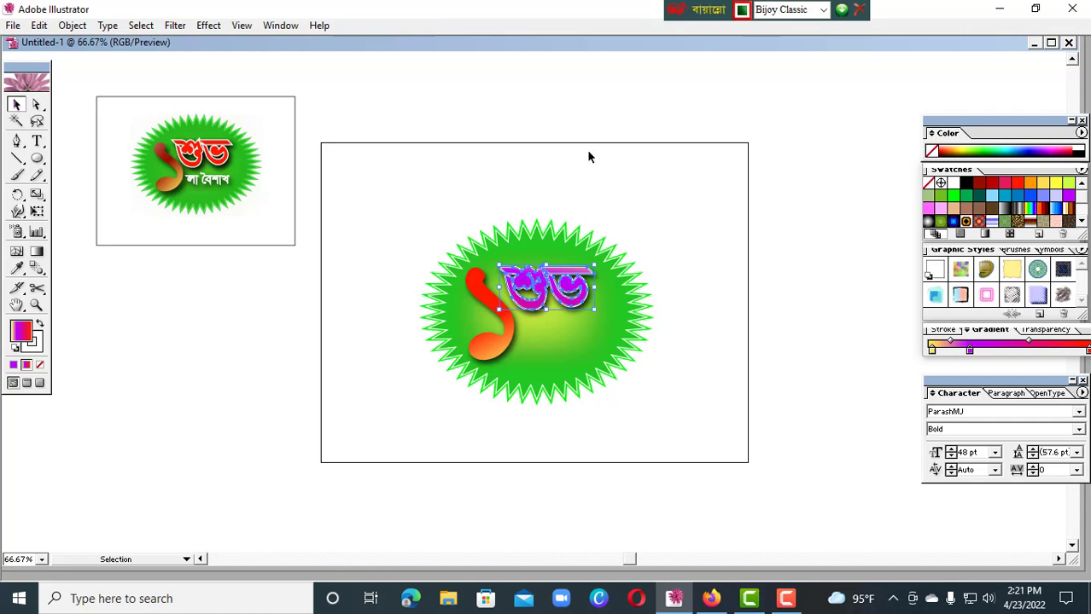
left_click(718, 241)
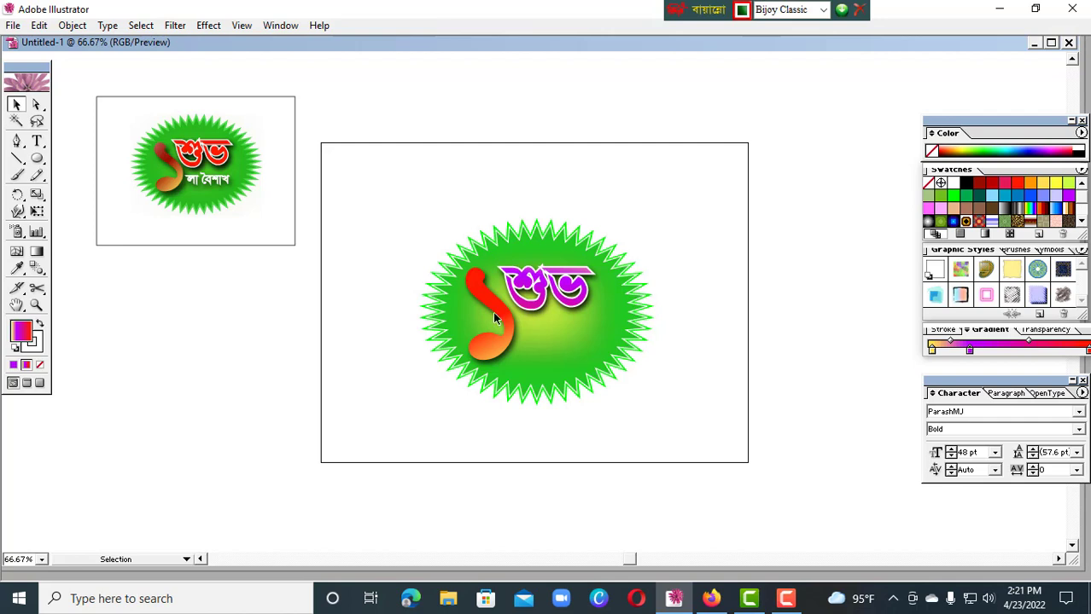
Add the text লা বৈশাখ and move it onto the starburst beneath শুভ, beside the foot of the numeral
left_click(36, 141)
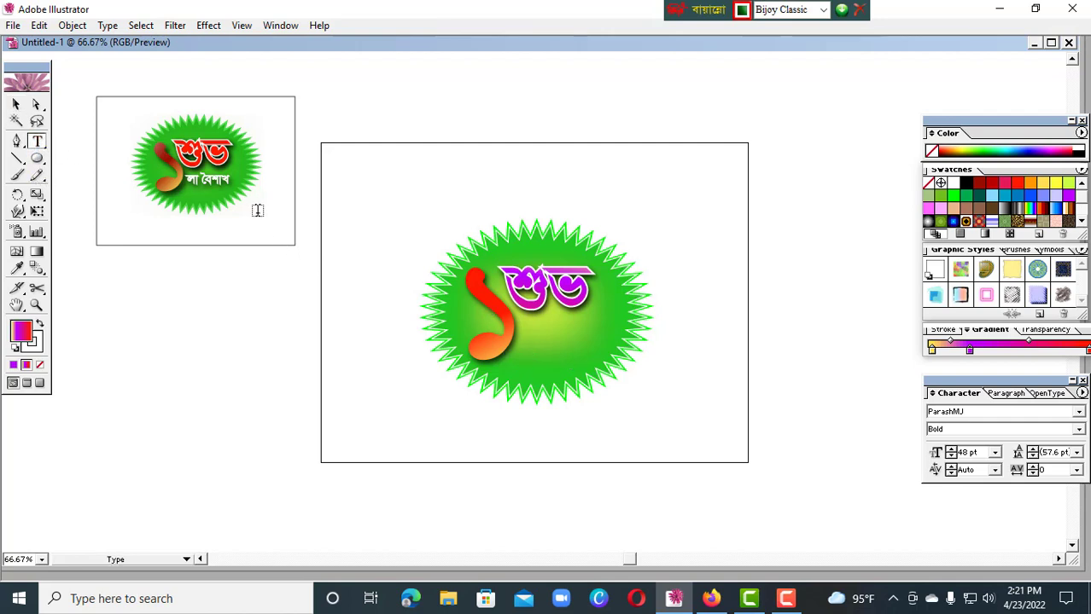
left_click(538, 426)
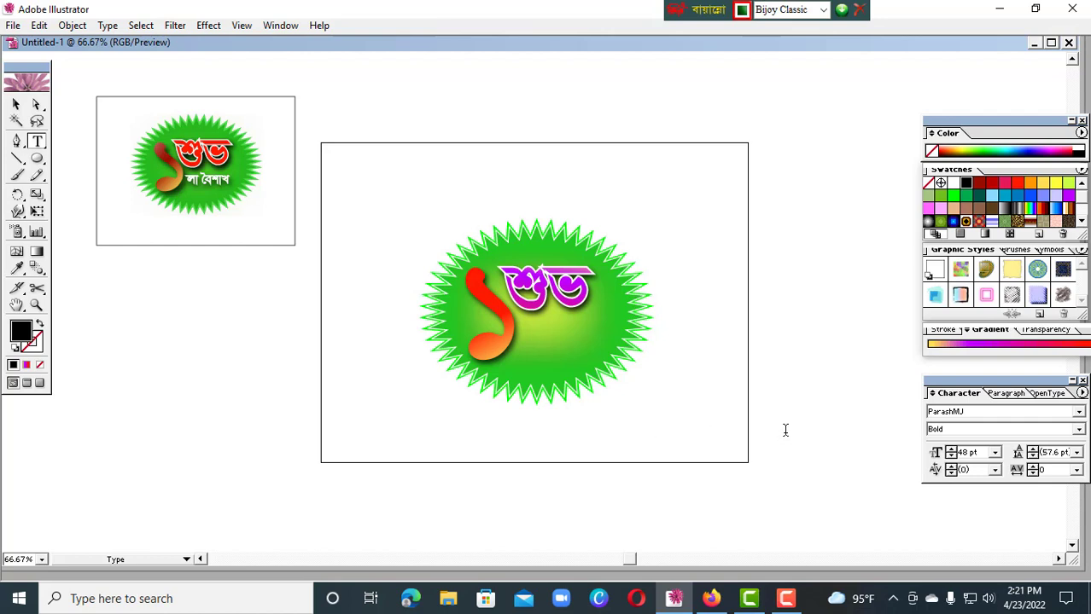
type("লা বৈশাখ")
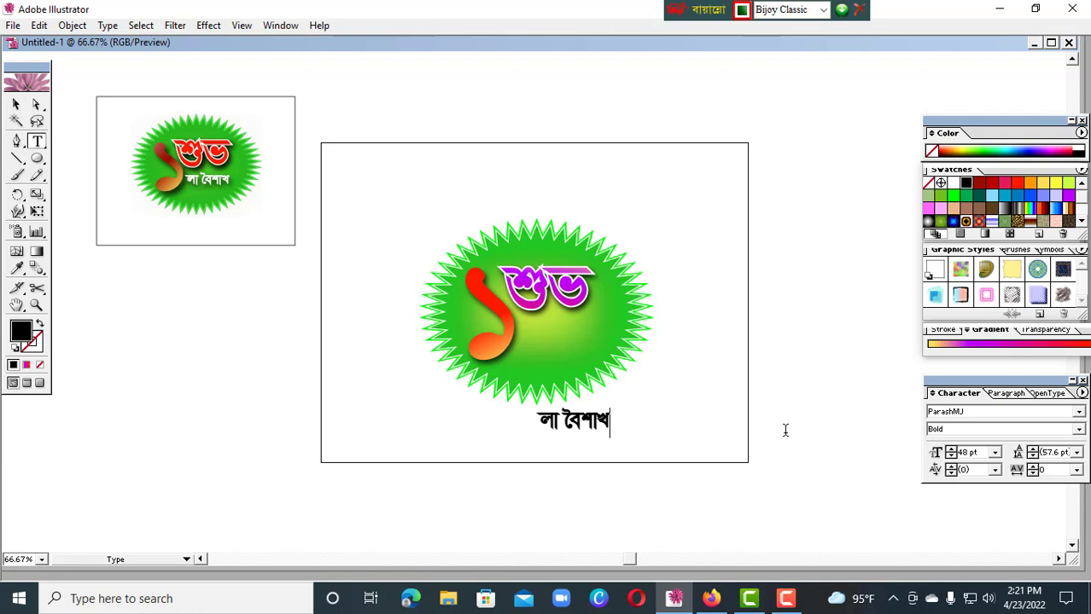
left_click(17, 104)
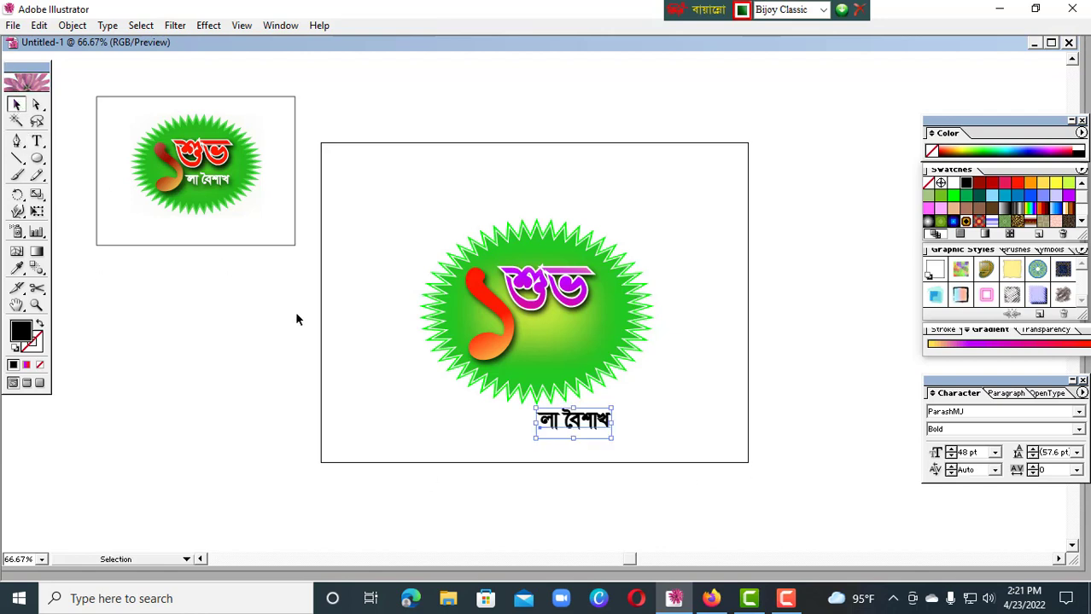
left_click_drag(584, 426, 566, 347)
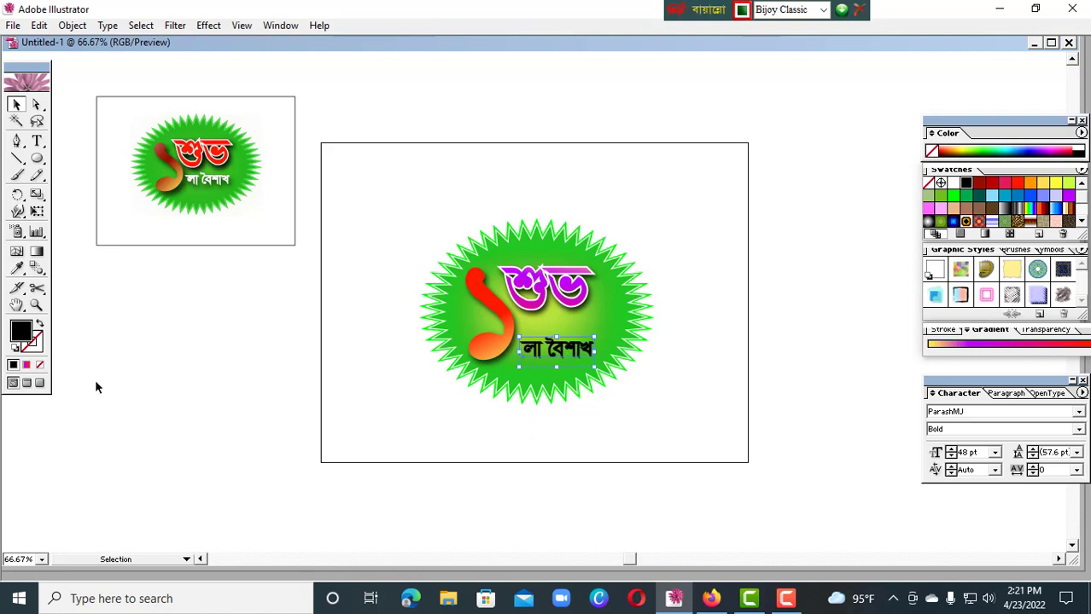
Change the fill of লা বৈশাখ to white and scale the text to about 45 pt
double_click(23, 332)
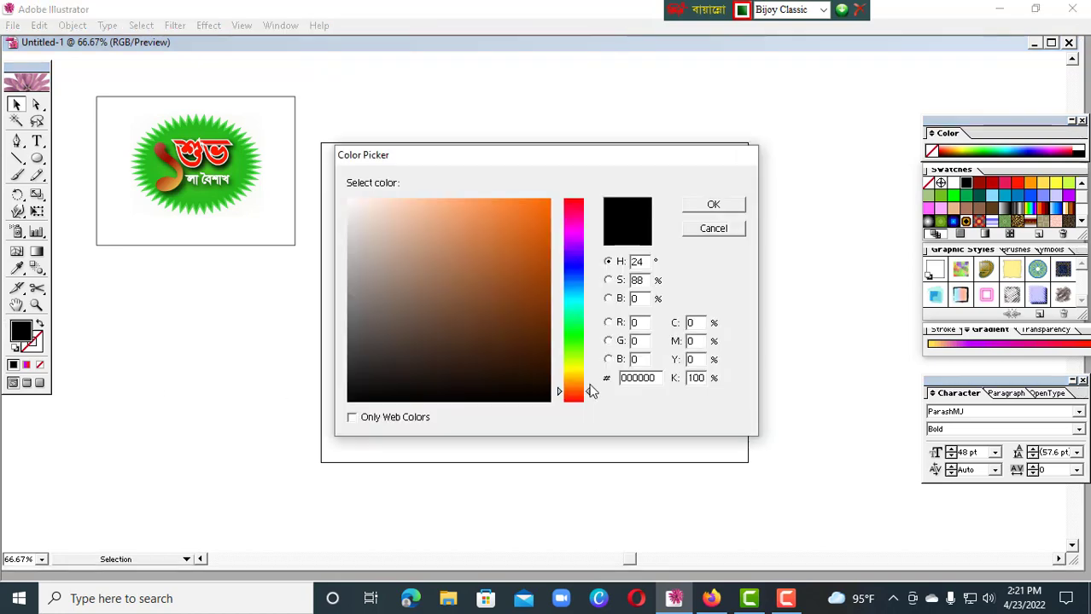
left_click(353, 199)
left_click(712, 205)
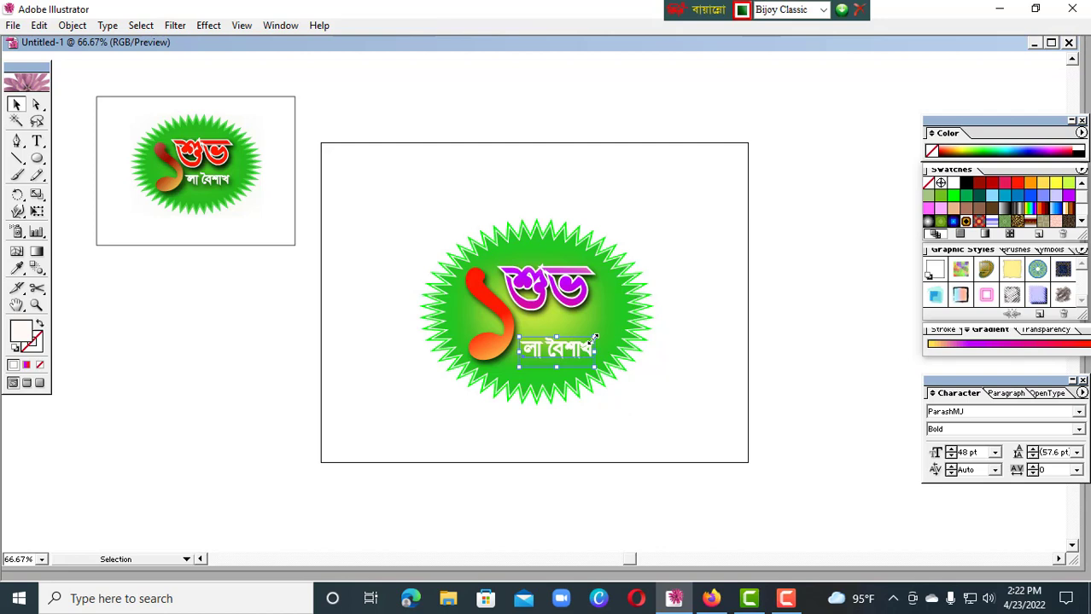
left_click_drag(595, 338, 603, 334)
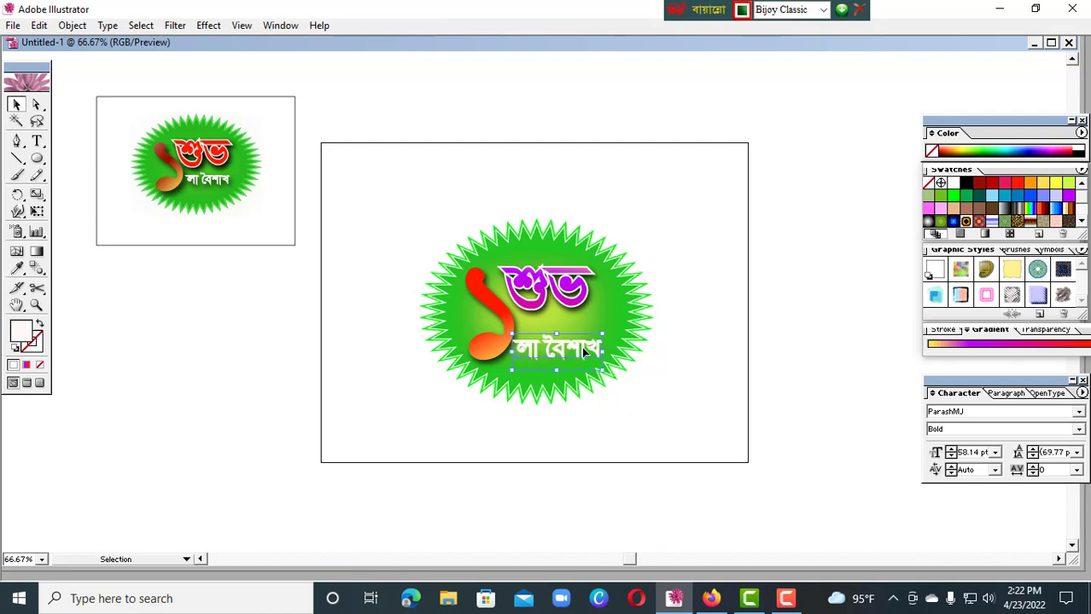
left_click_drag(602, 335, 568, 338)
left_click(744, 436)
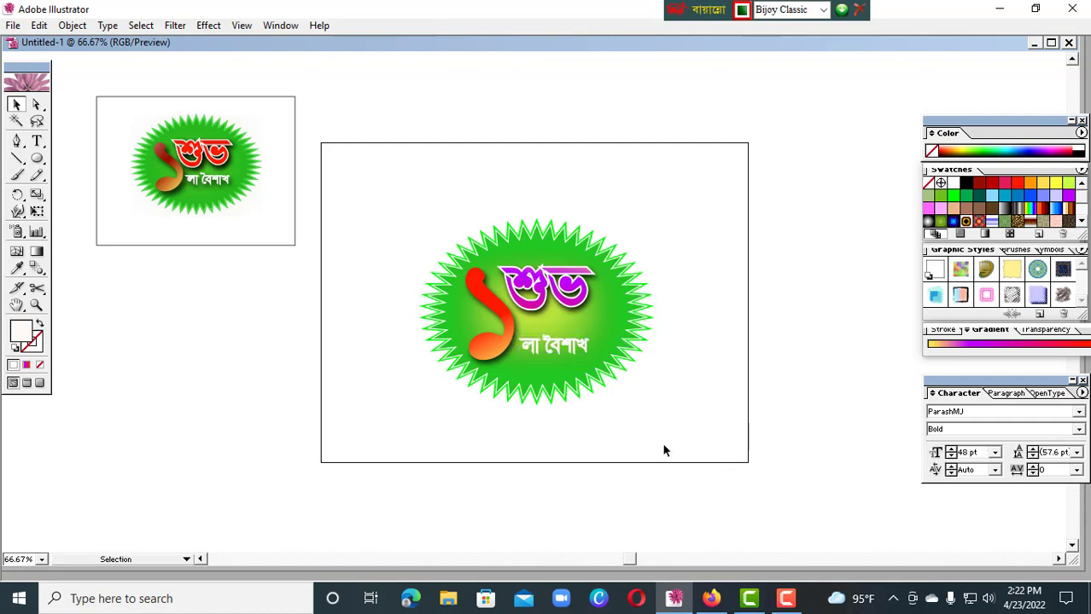
Apply a Multiply drop shadow to লা বৈশাখ with 87% opacity, 4 px X offset, 6 px Y offset and 5 px blur
left_click(570, 352)
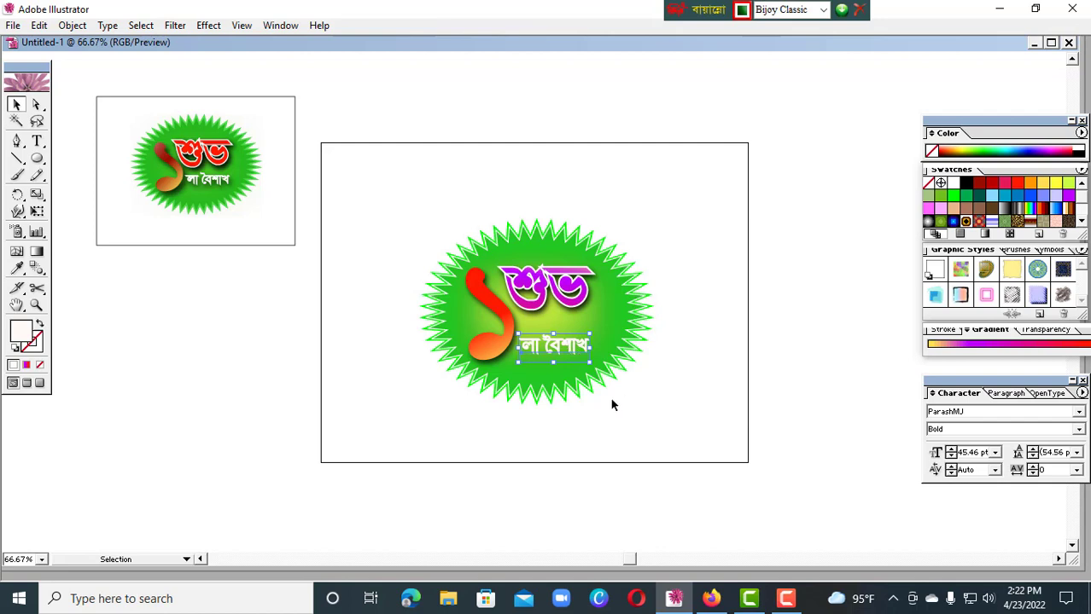
left_click(208, 25)
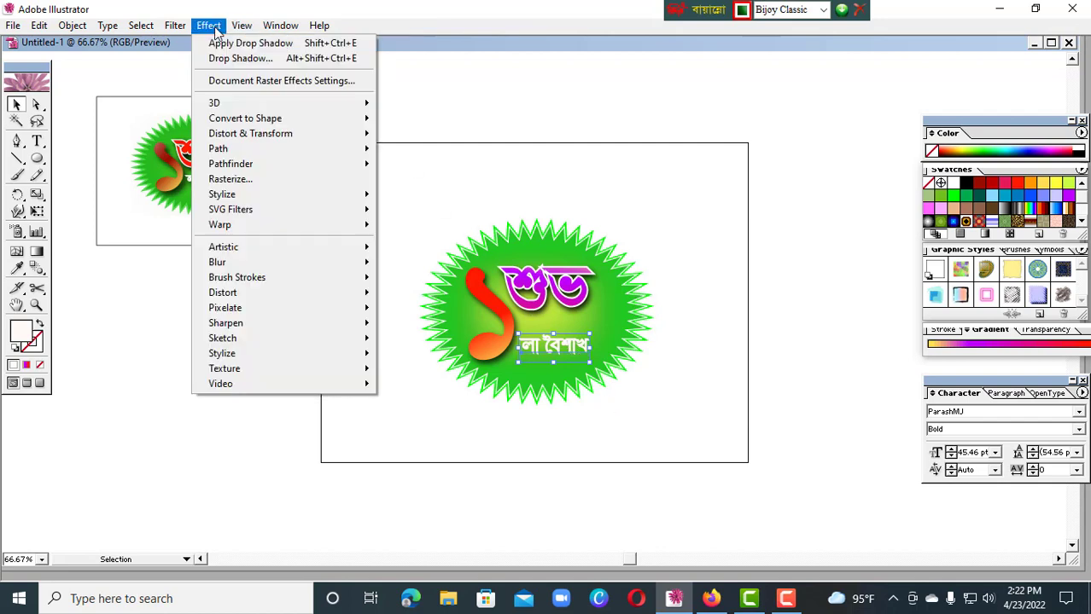
mouse_move(248, 194)
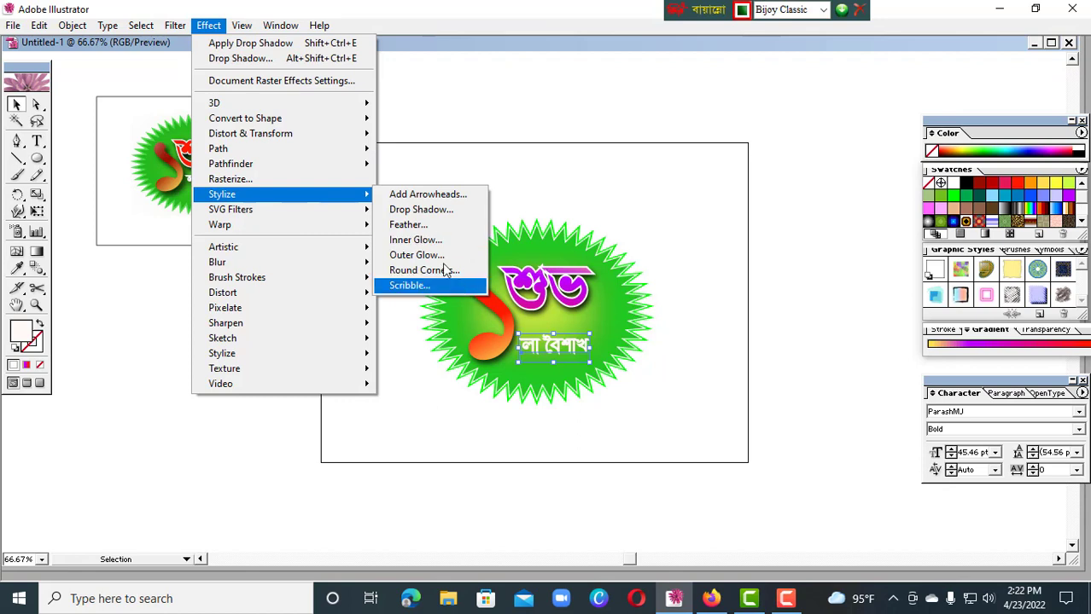
left_click(423, 210)
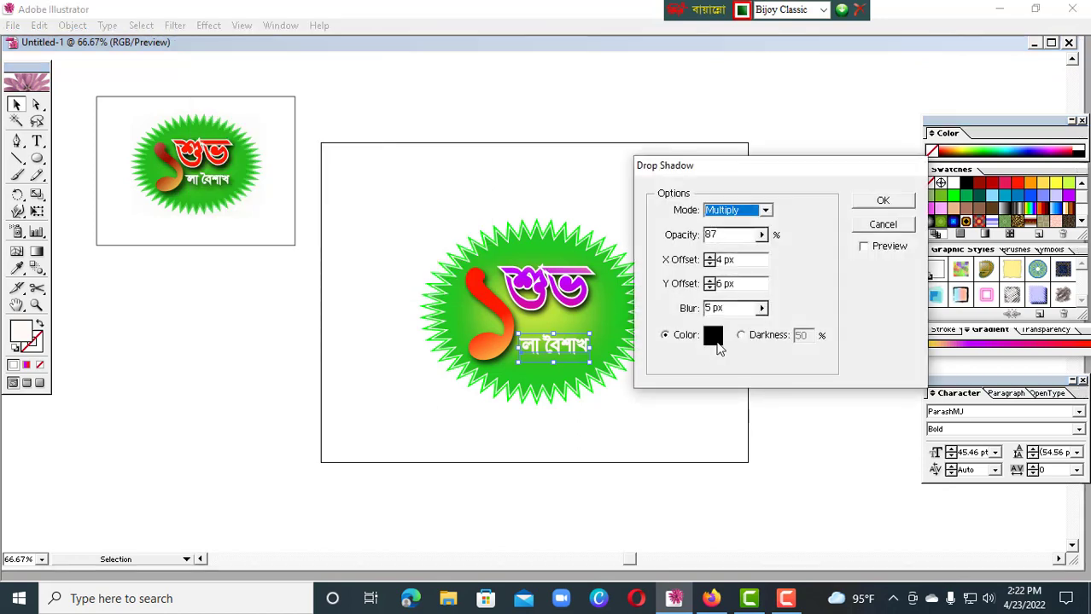
left_click(864, 247)
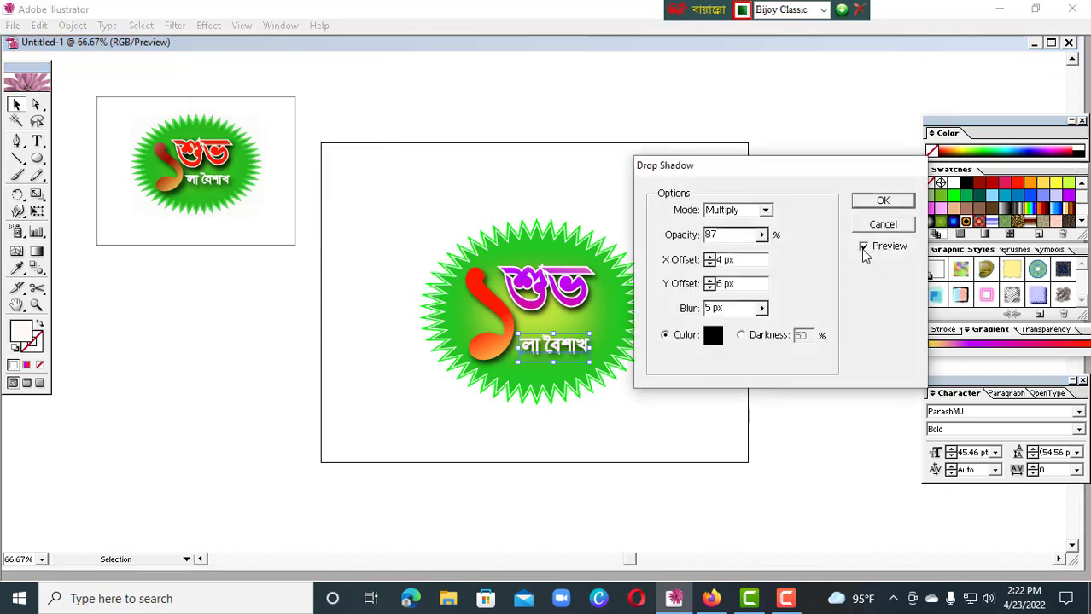
left_click(882, 201)
left_click(800, 376)
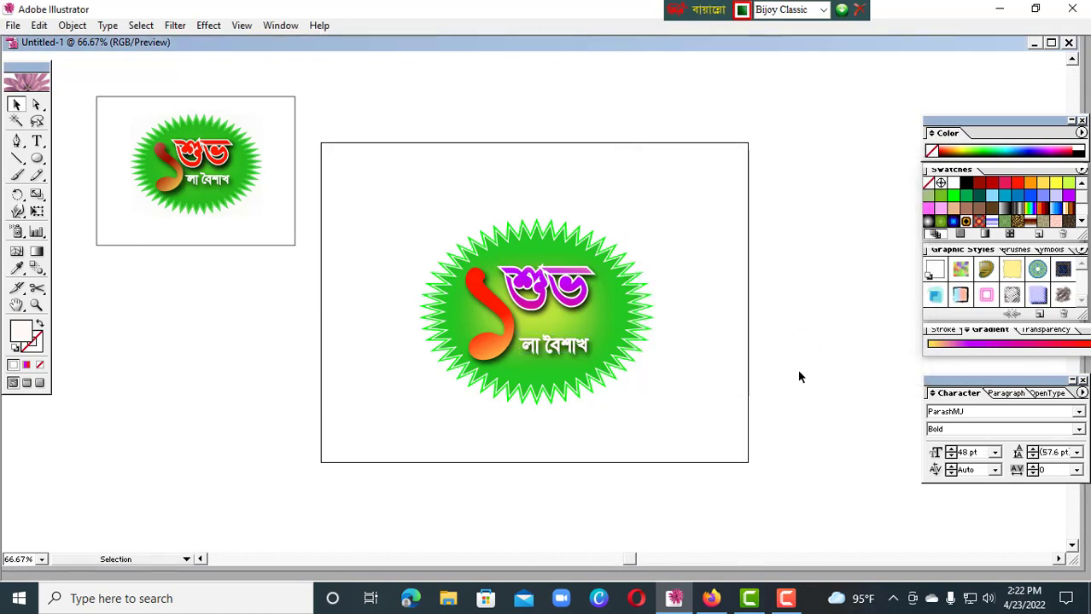
Nudge শুভ slightly to the right and move লা বৈশাখ up a little closer to it
left_click(562, 294)
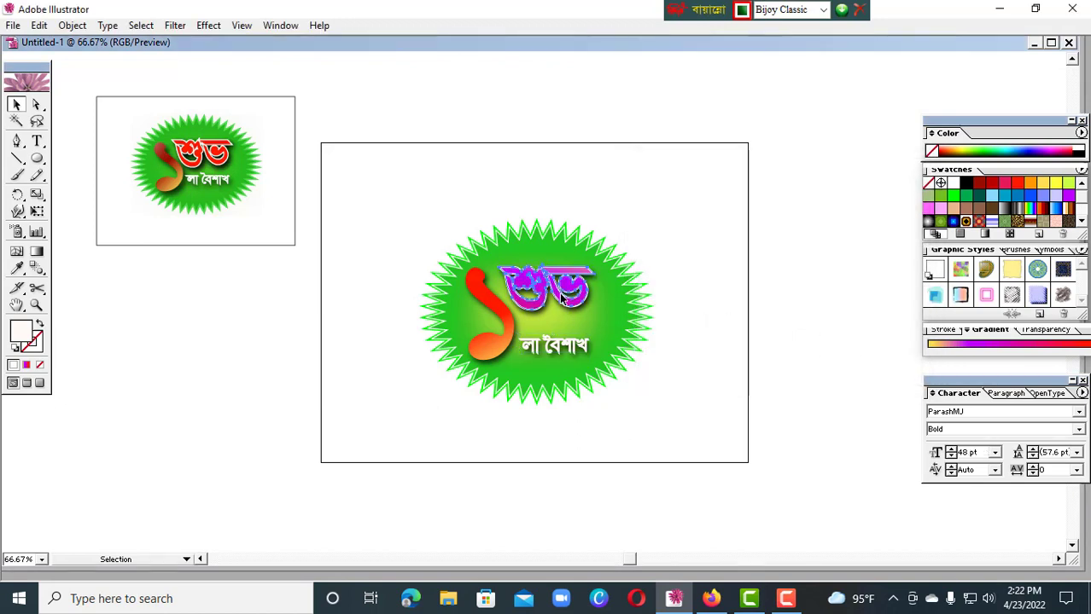
left_click_drag(565, 291, 566, 293)
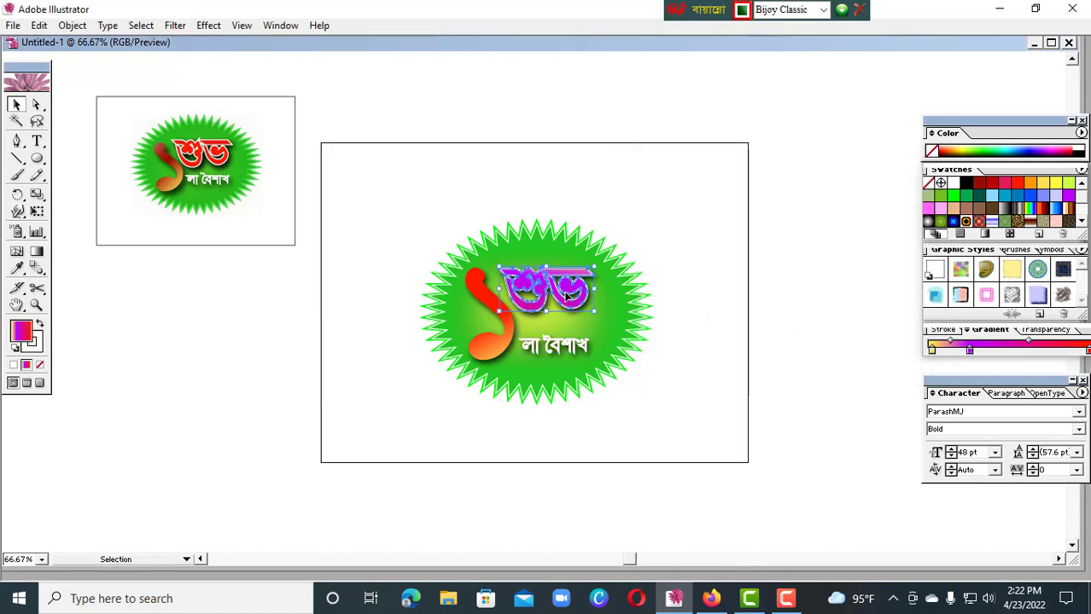
left_click(569, 350)
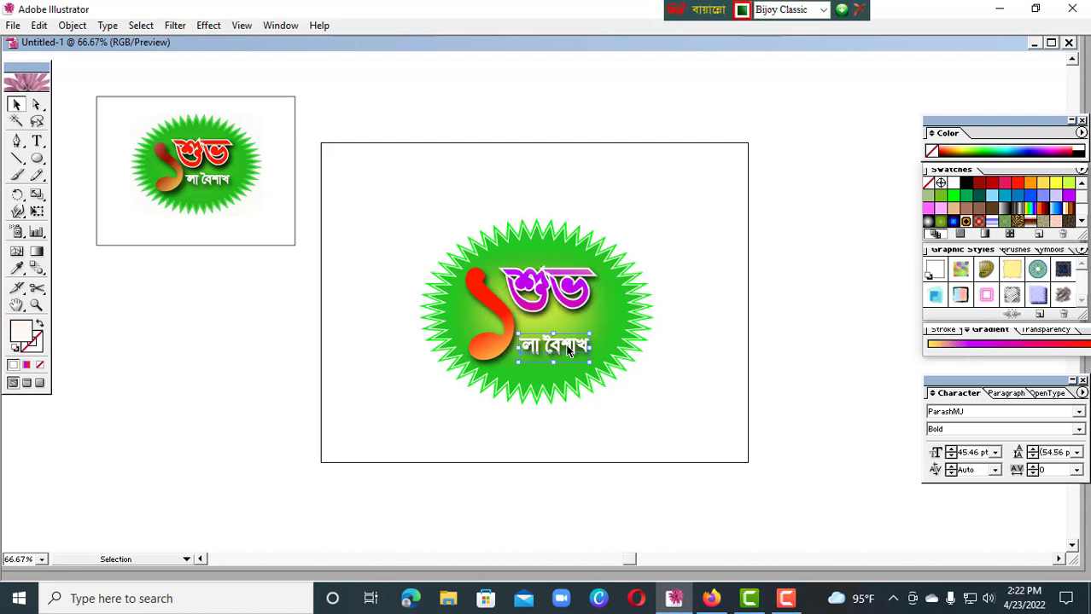
key("Up")
key("Up")
key("Up")
key("Up")
key("Up")
key("Up")
key("Up")
left_click(727, 383)
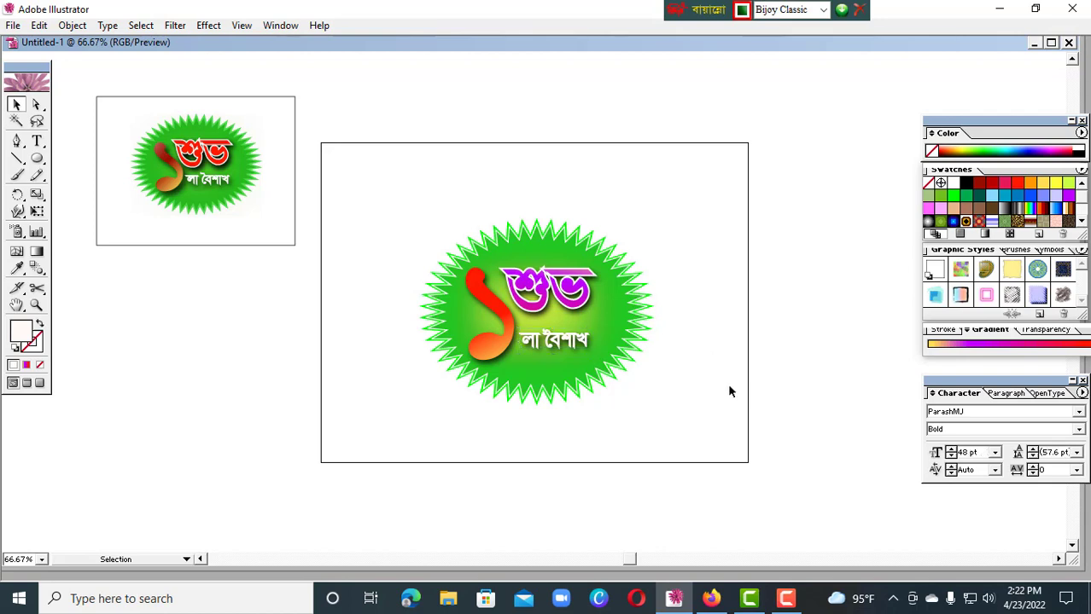
Draw a small circle over the top of the numeral and fill it with yellow-green E2ED54
left_click(37, 159)
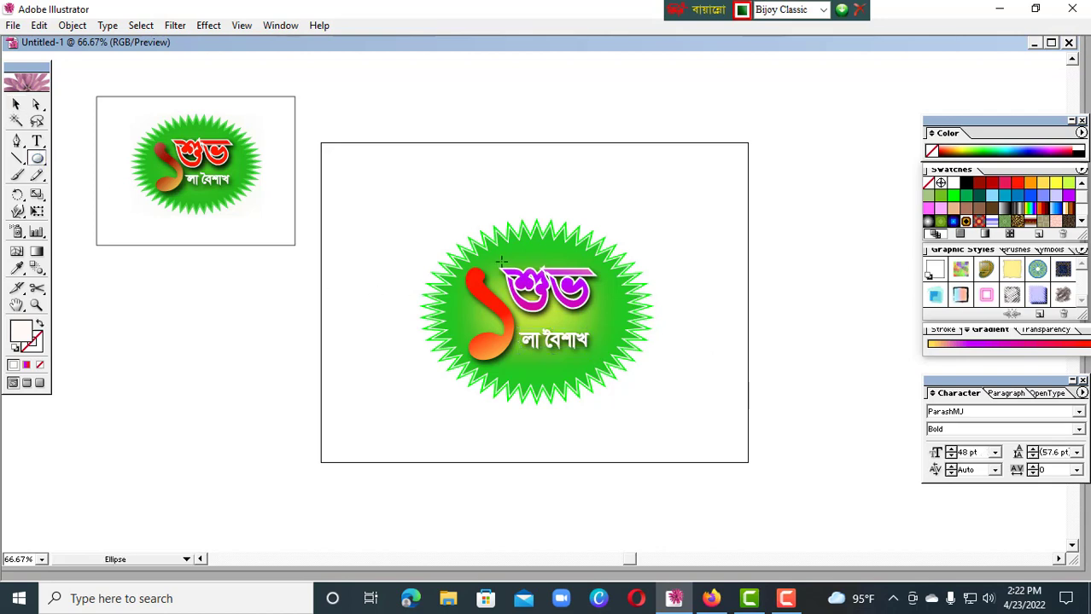
left_click_drag(510, 265, 512, 275)
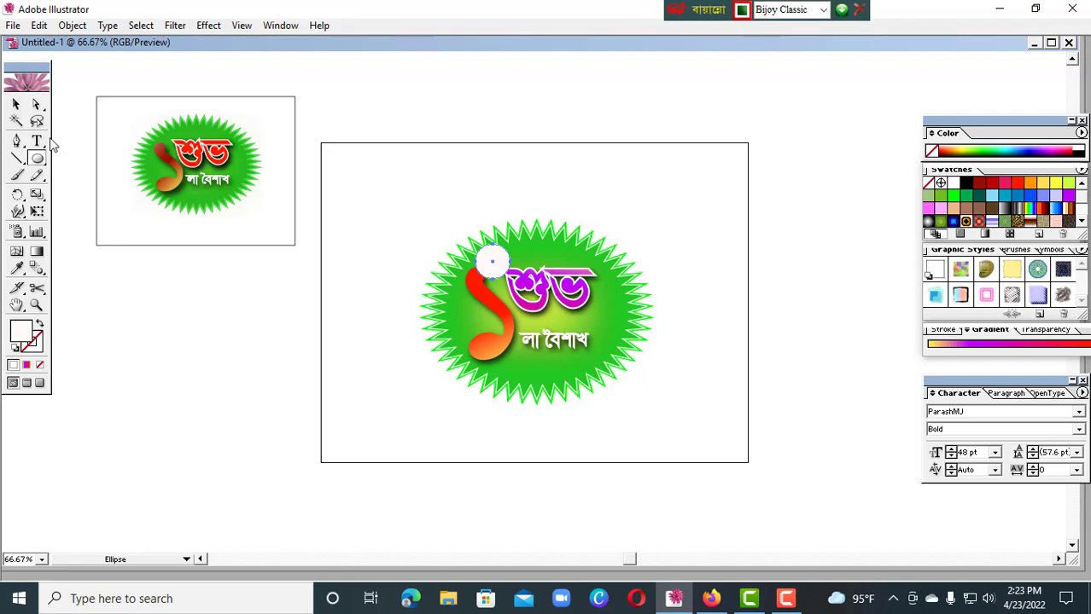
double_click(21, 332)
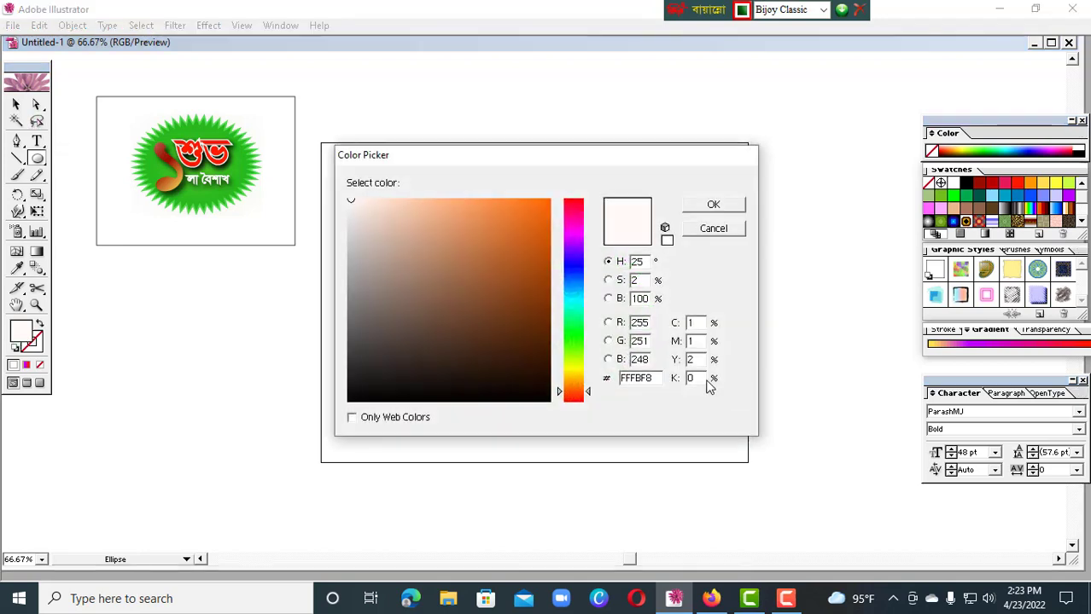
left_click(575, 378)
left_click(481, 215)
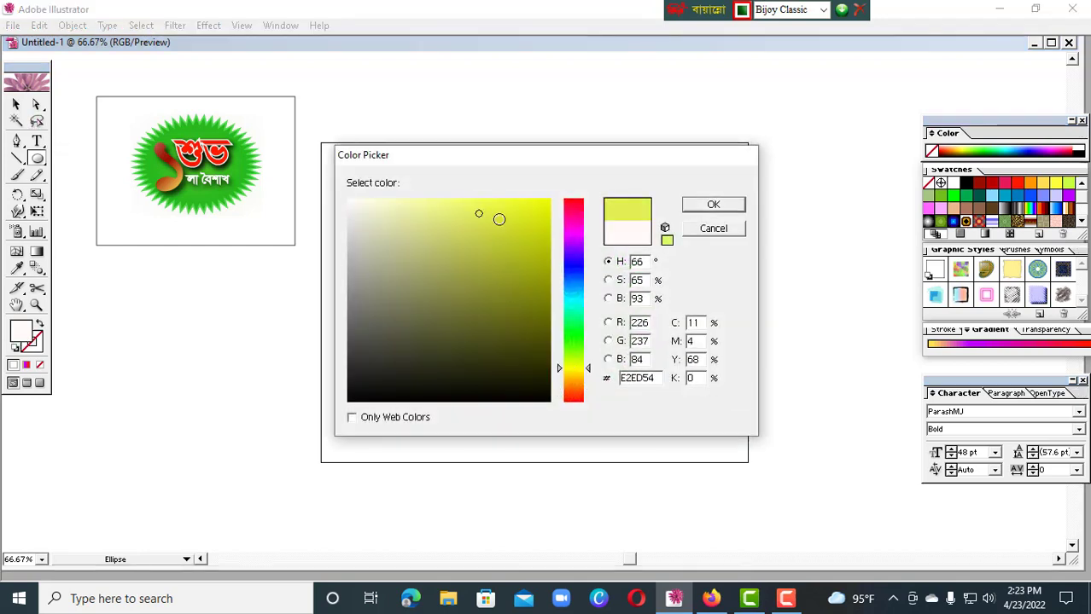
left_click(713, 205)
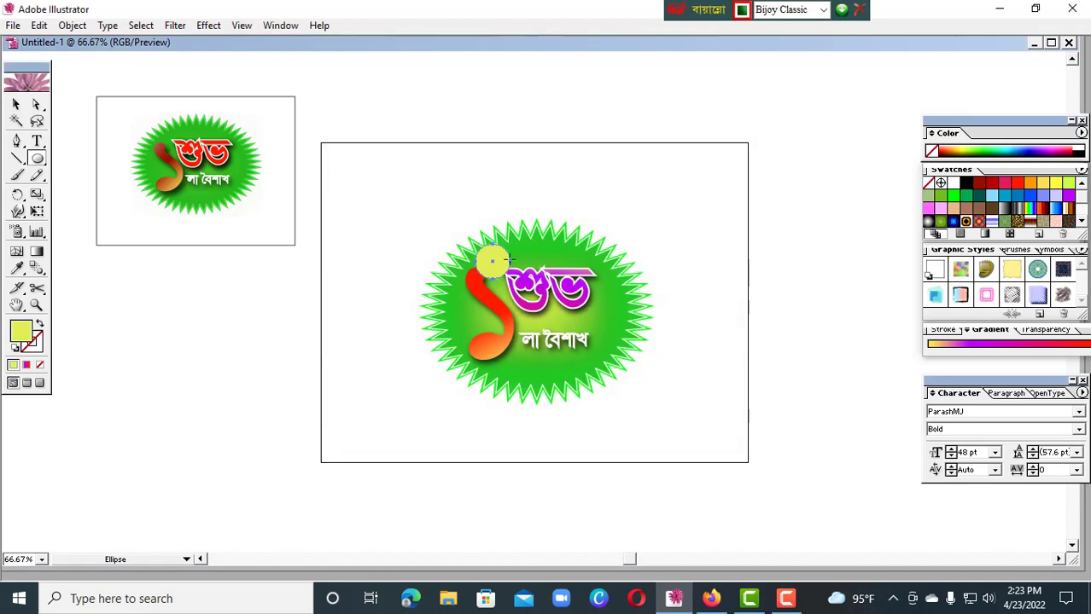
Move the yellow-green circle onto the upper-left corner of the শুভ lettering
left_click(16, 103)
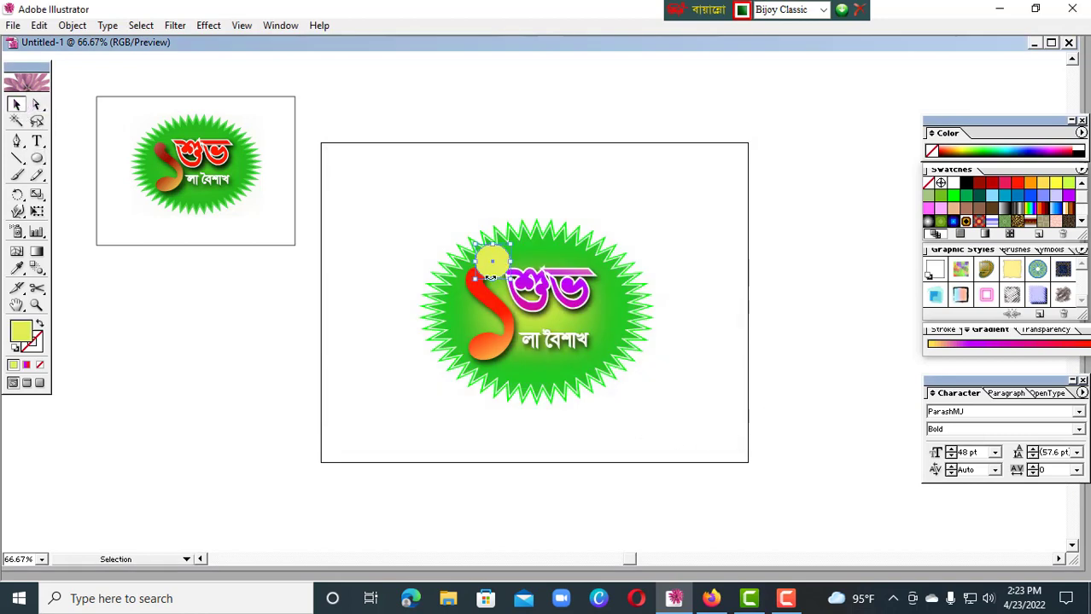
left_click_drag(491, 277, 510, 264)
left_click_drag(515, 267, 532, 275)
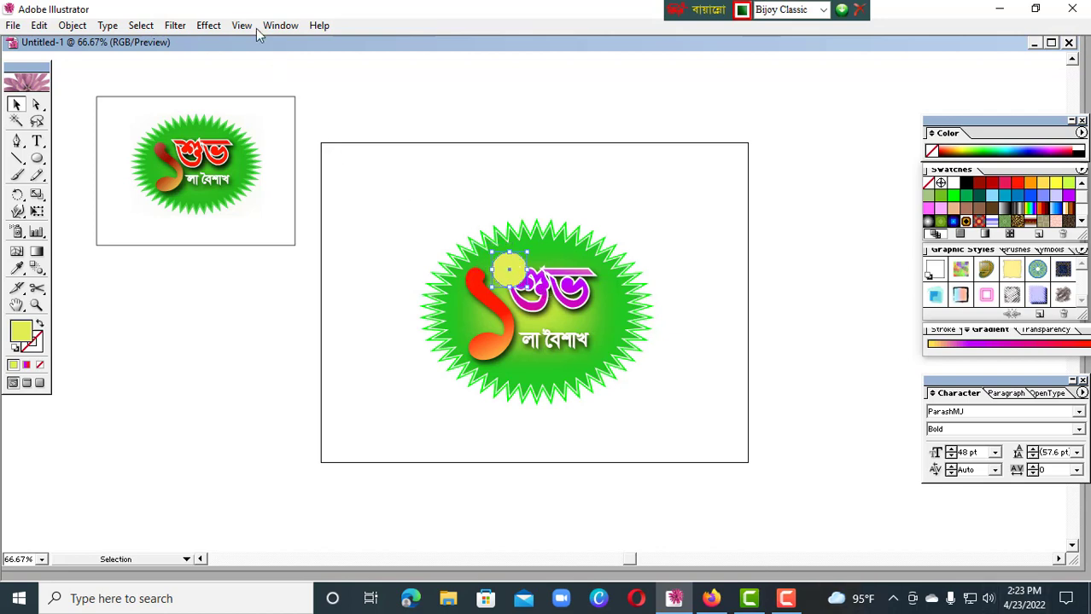
Try a Gaussian Blur with a 67-pixel radius on the yellow-green circle and undo it
left_click(208, 25)
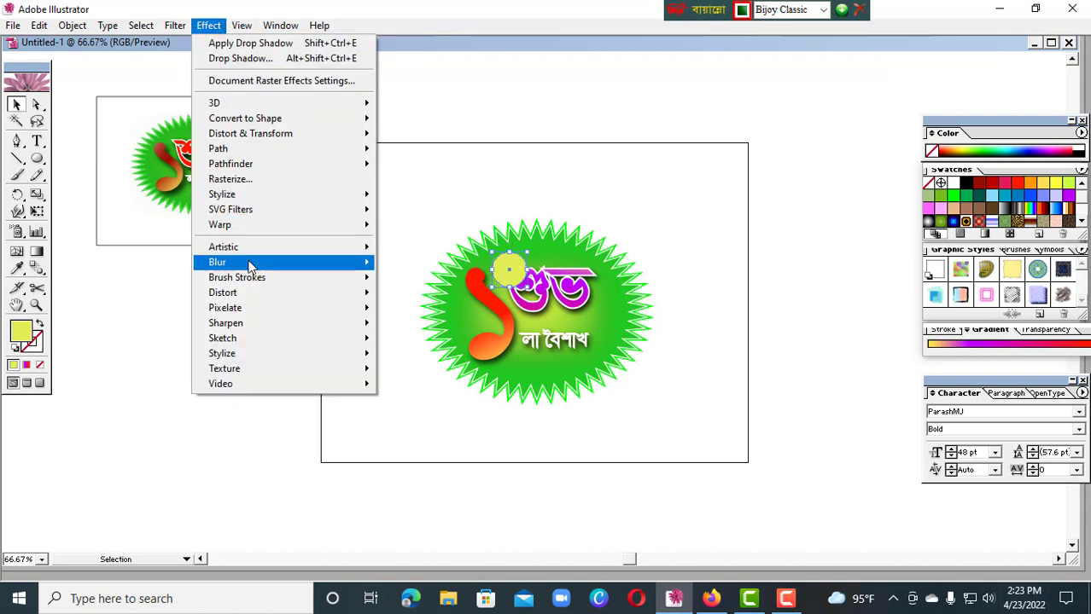
mouse_move(250, 266)
left_click(437, 265)
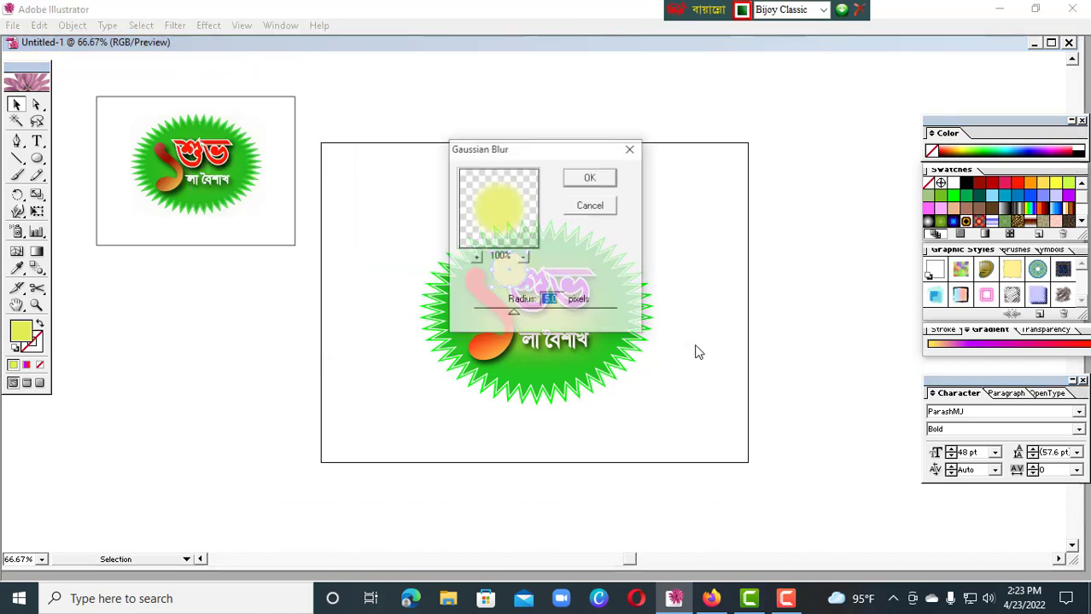
left_click_drag(560, 153, 849, 219)
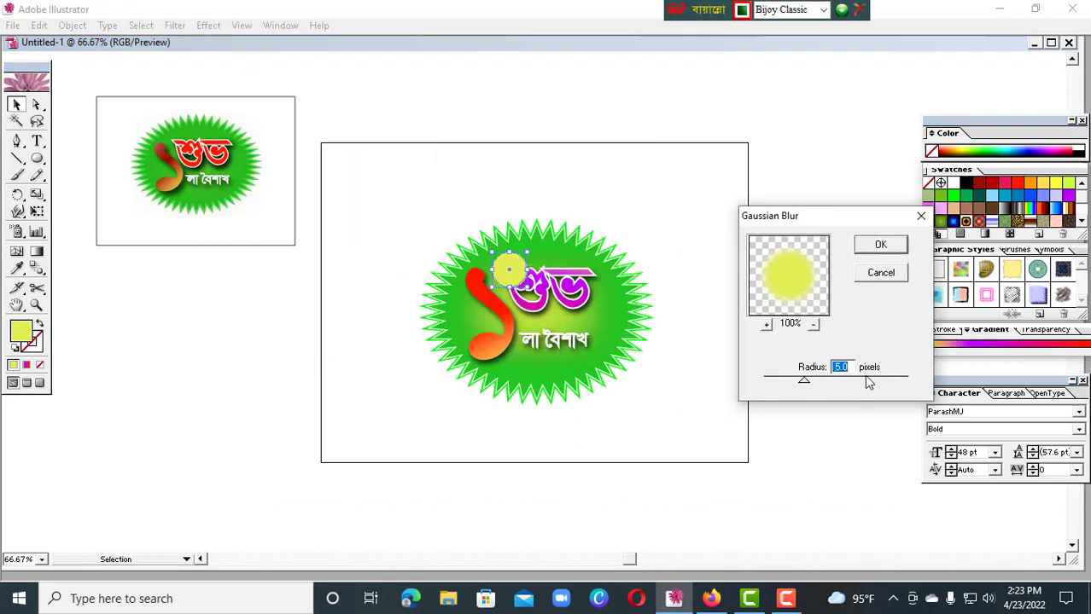
left_click_drag(804, 382, 868, 386)
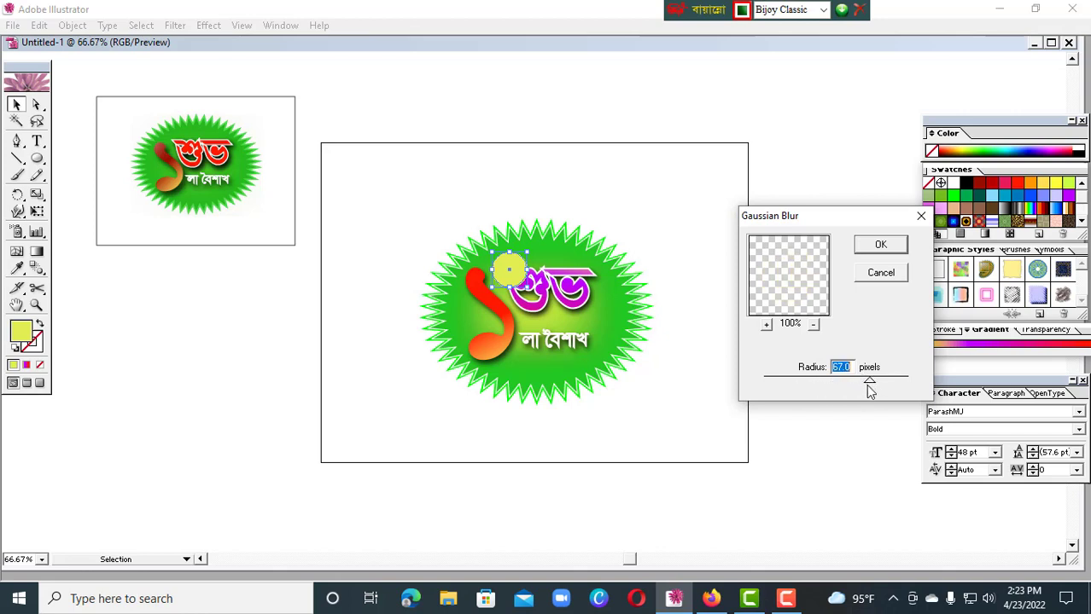
left_click(898, 247)
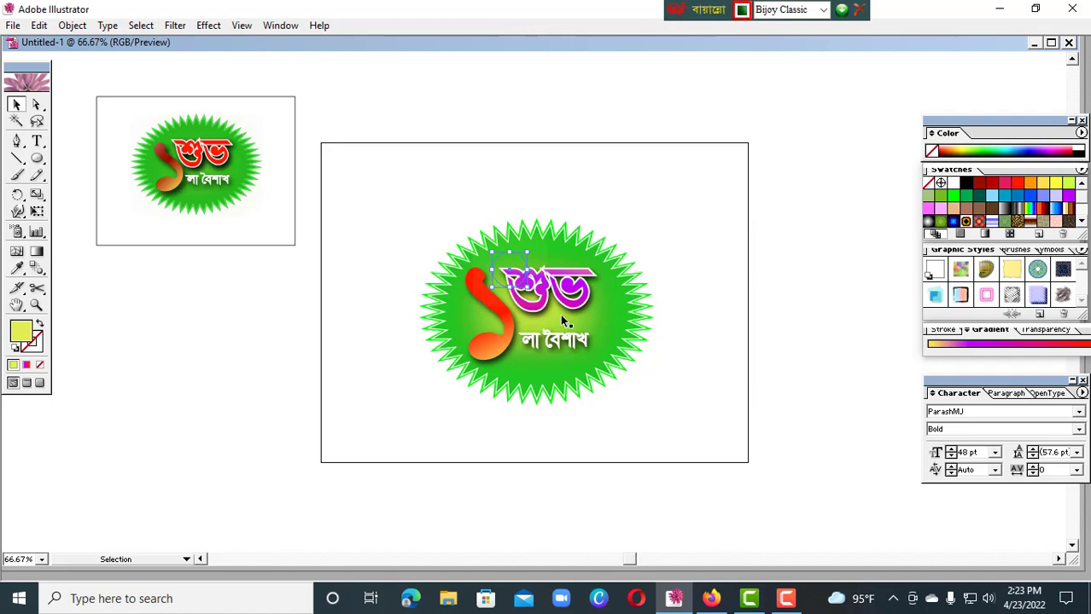
mouse_move(778, 591)
key("ctrl+z")
Apply a Gaussian Blur to the yellow-green circle with a radius smaller than 67 pixels
left_click(209, 26)
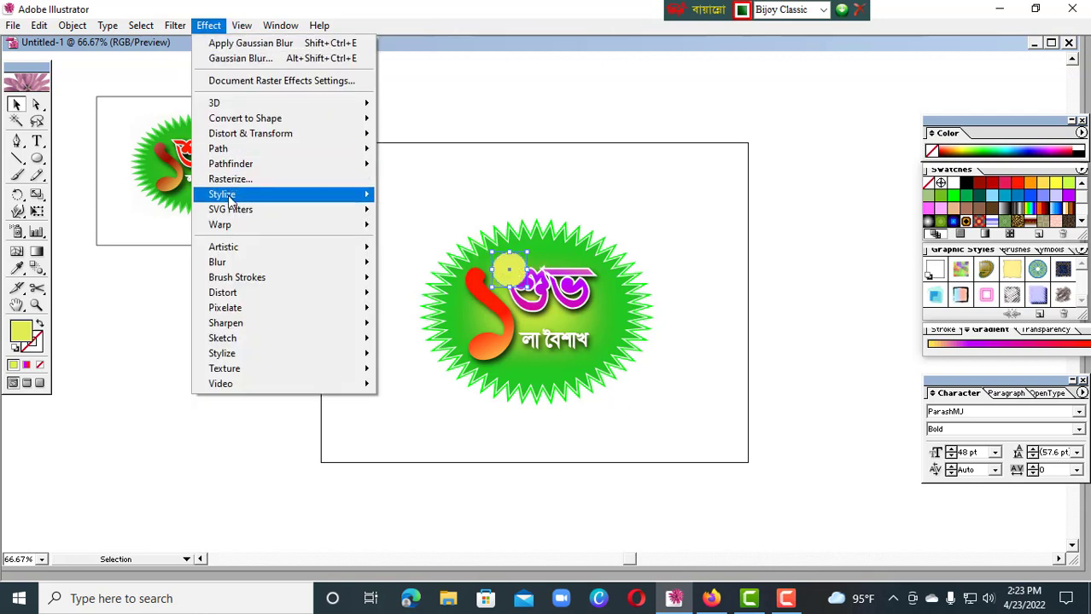
mouse_move(227, 196)
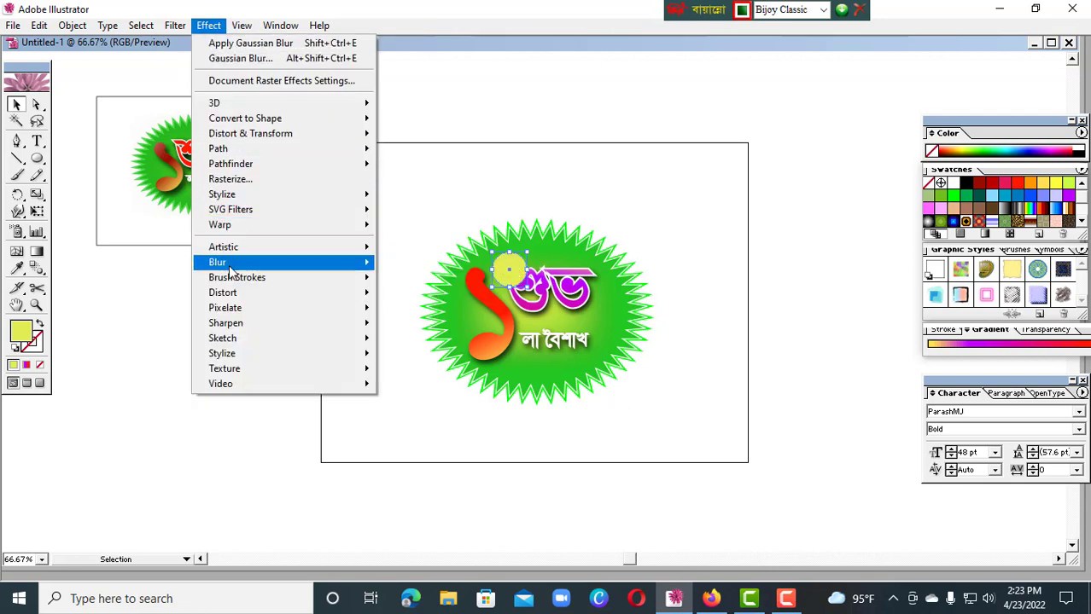
mouse_move(226, 262)
left_click(423, 262)
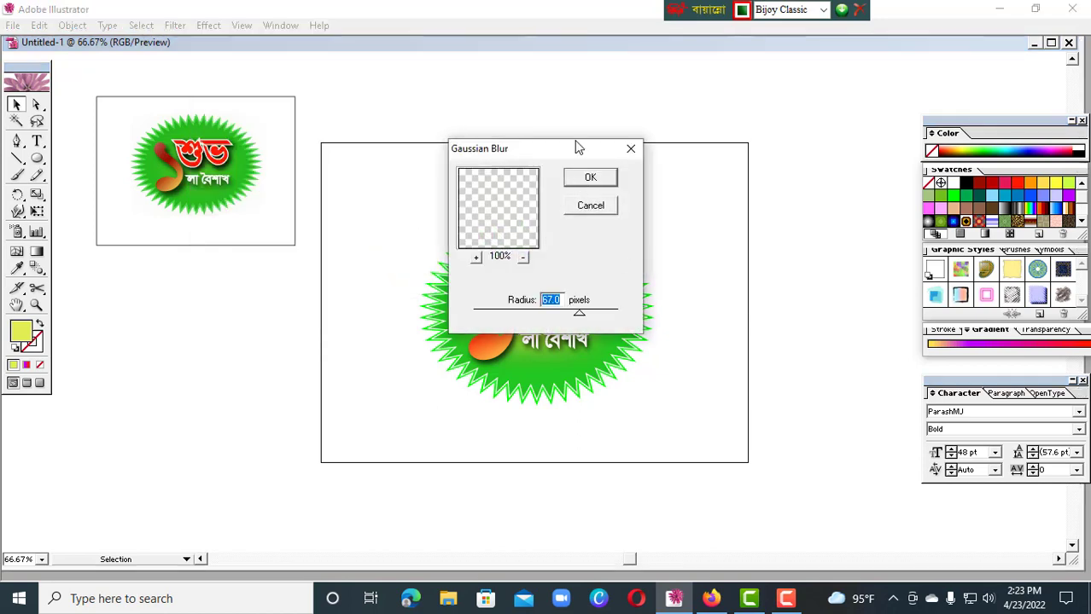
left_click_drag(576, 147, 719, 183)
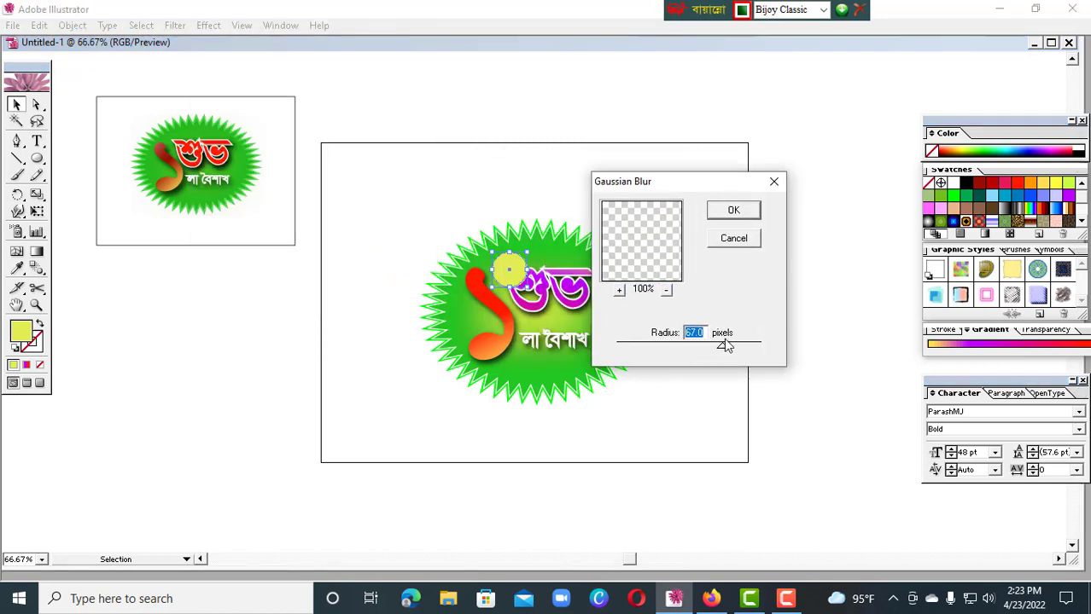
left_click_drag(722, 346, 701, 346)
left_click(743, 213)
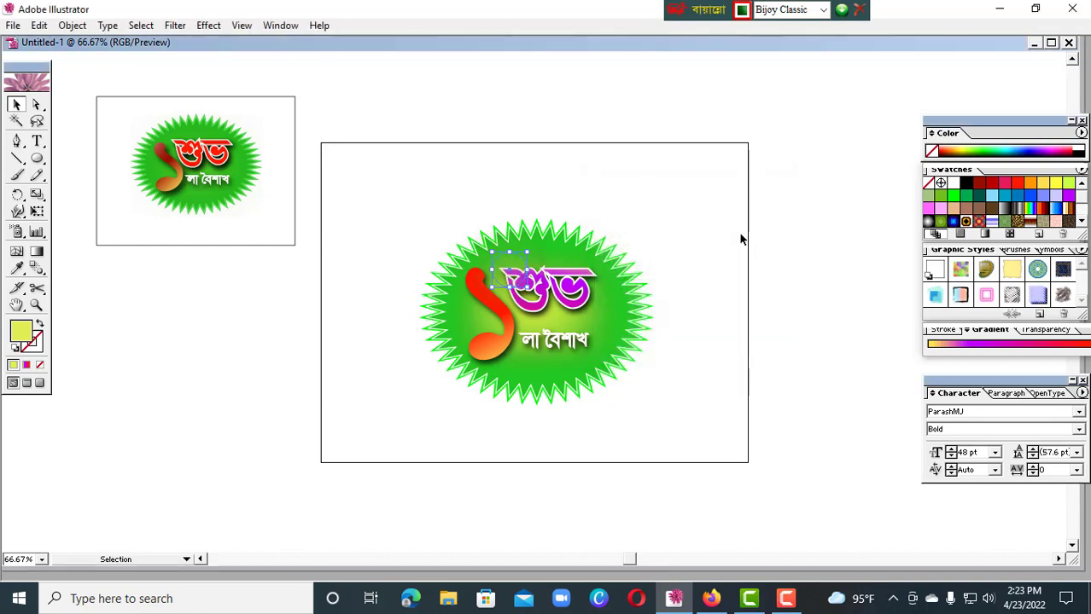
Set the blending mode of the blurred circle to Screen and deselect it
left_click(1033, 330)
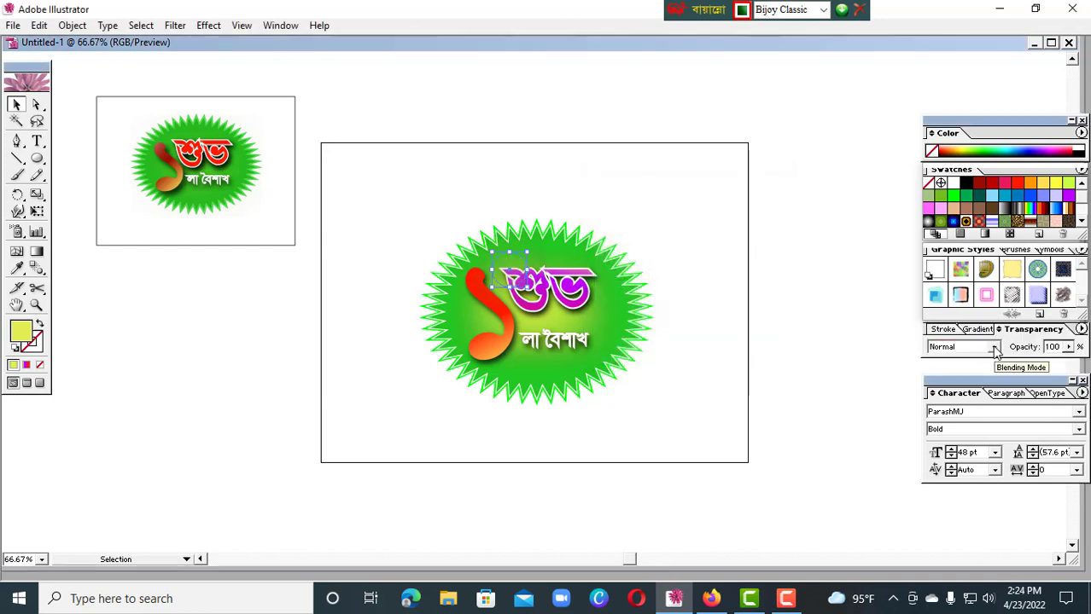
left_click(995, 349)
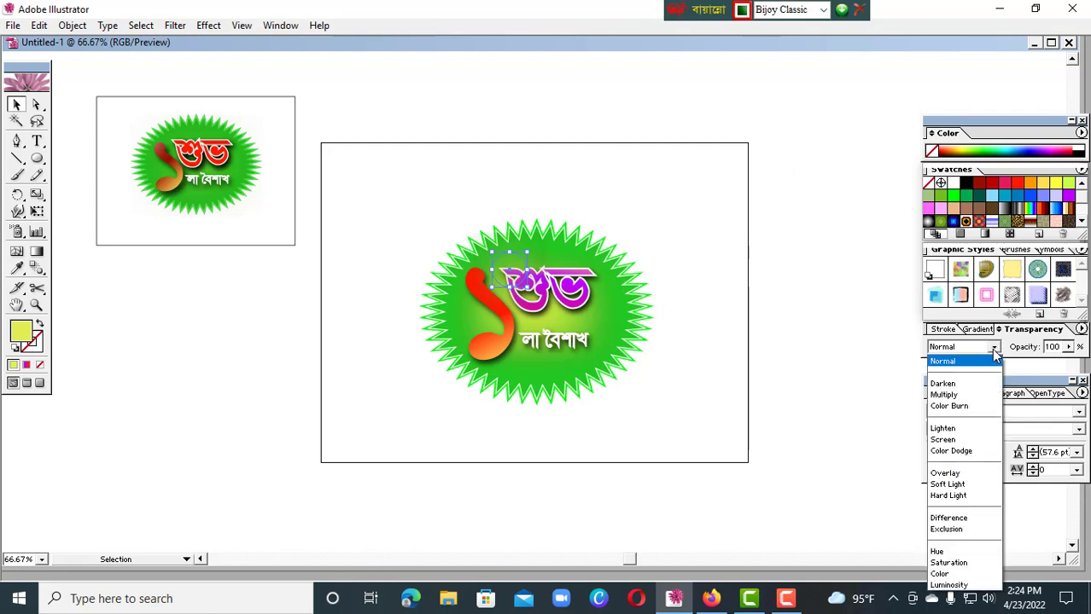
left_click(979, 439)
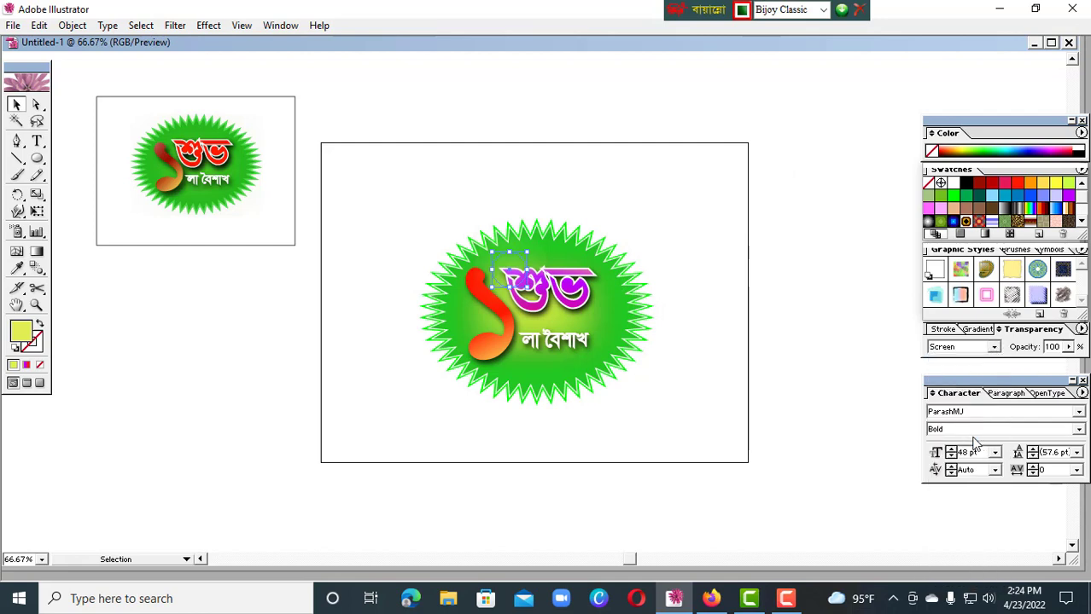
left_click(707, 267)
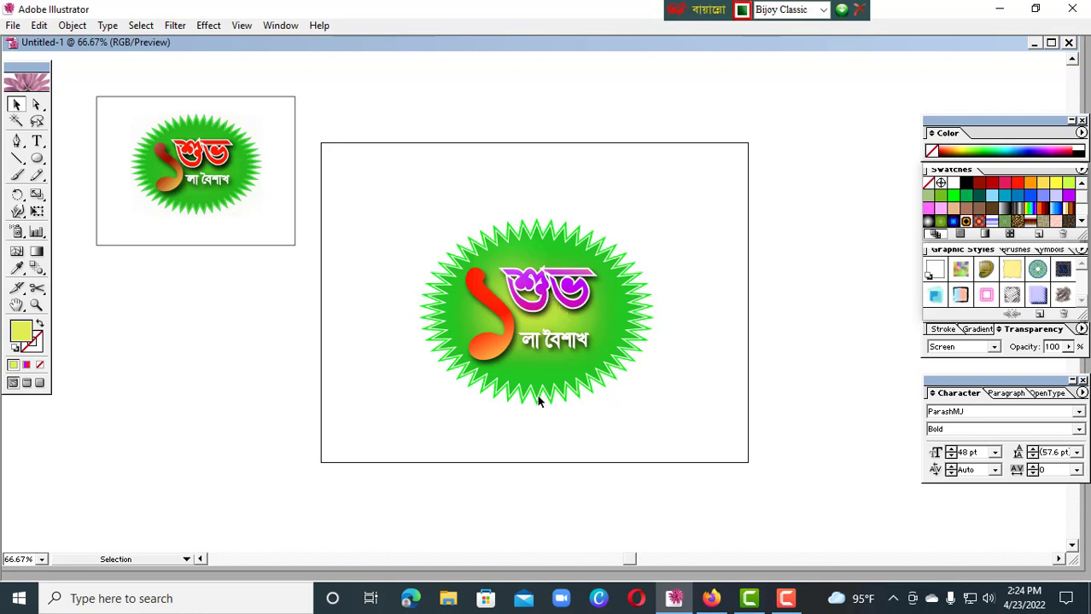
Nudge the numeral ১ up slightly on the starburst
left_click(505, 345)
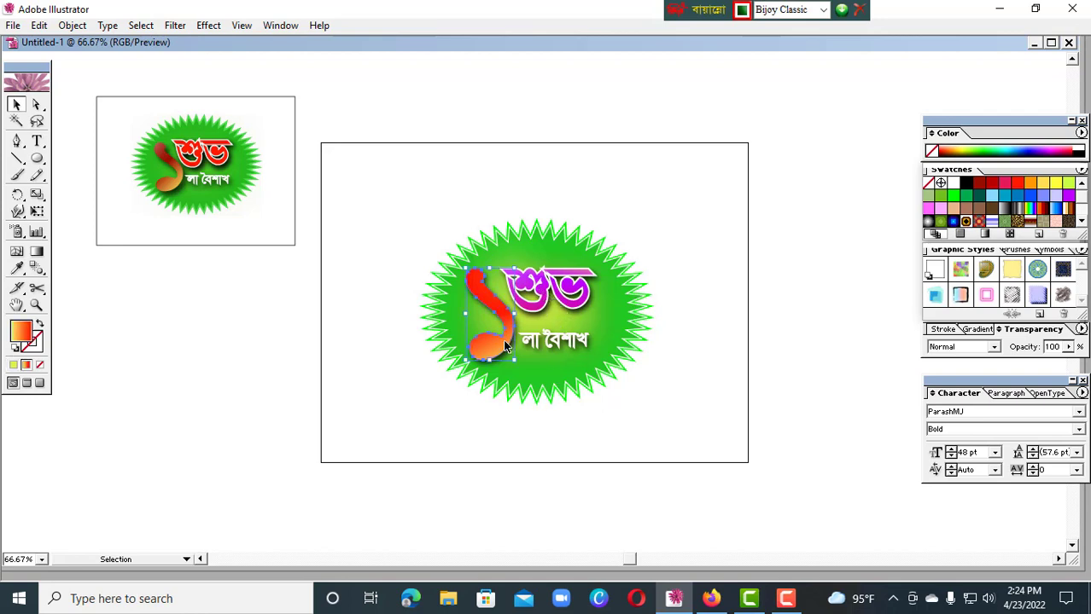
key("Up")
key("Up")
key("Up")
key("Up")
key("Up")
left_click(719, 299)
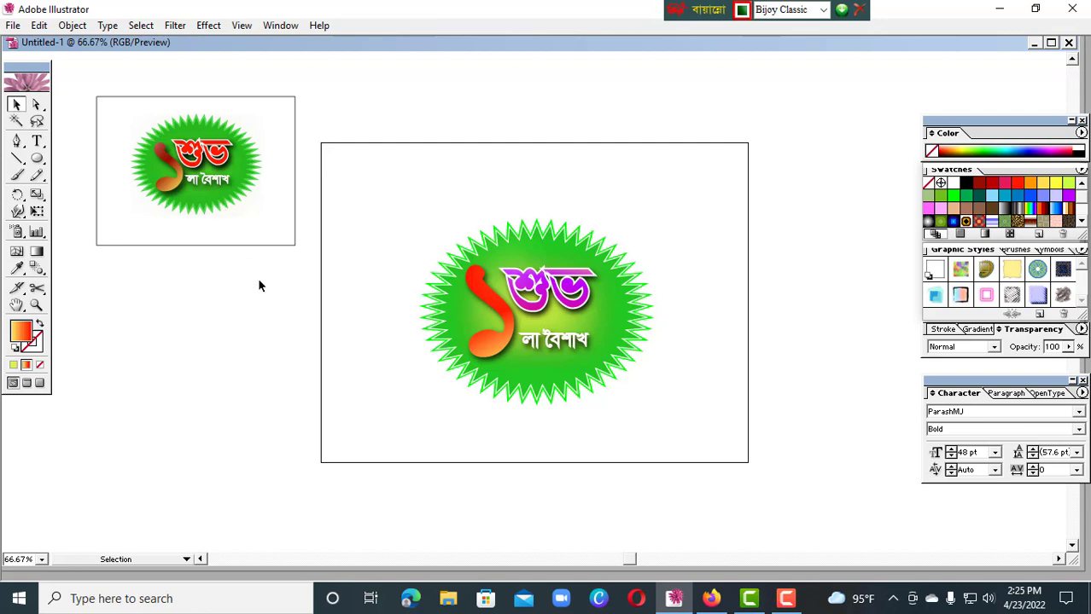
Delete the small reference logo and the rectangle around it beside the artboard
left_click(212, 179)
left_click(192, 273)
left_click_drag(130, 111, 230, 243)
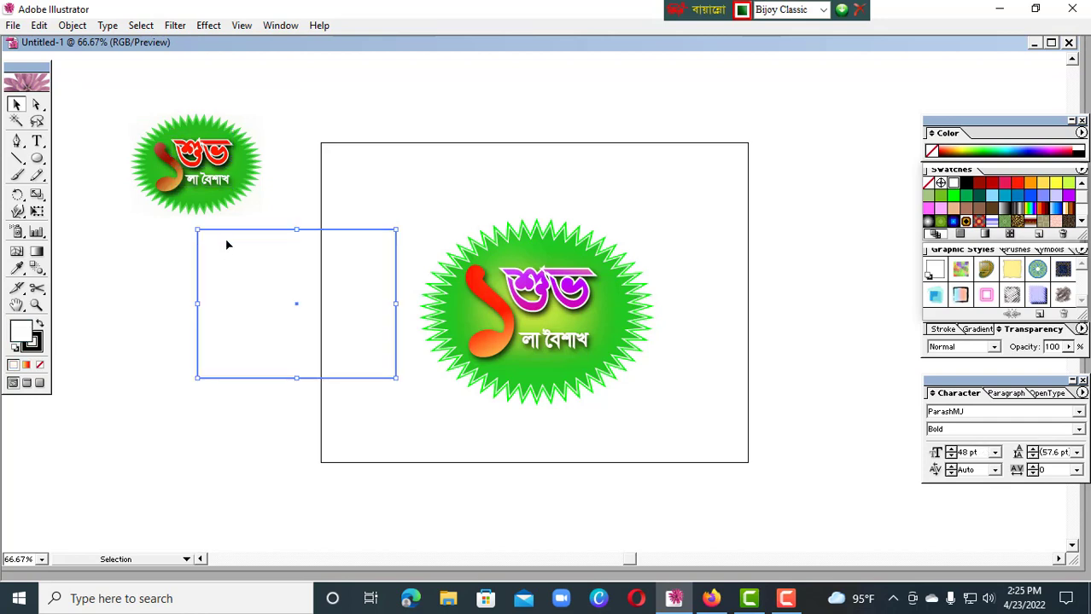
left_click_drag(147, 99, 242, 279)
key("Delete")
key("Delete")
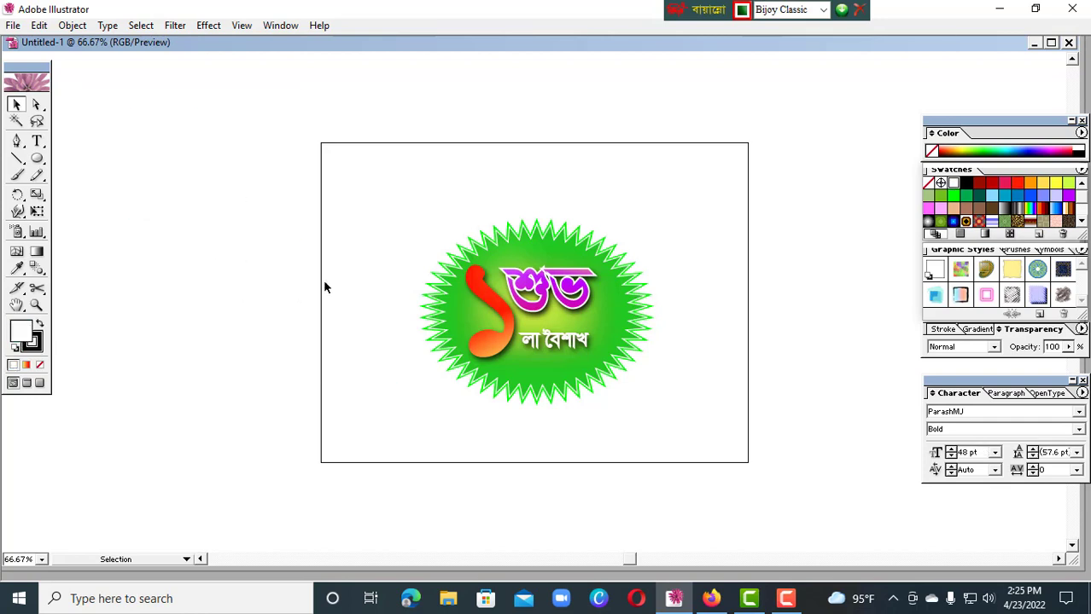
key("ctrl+a")
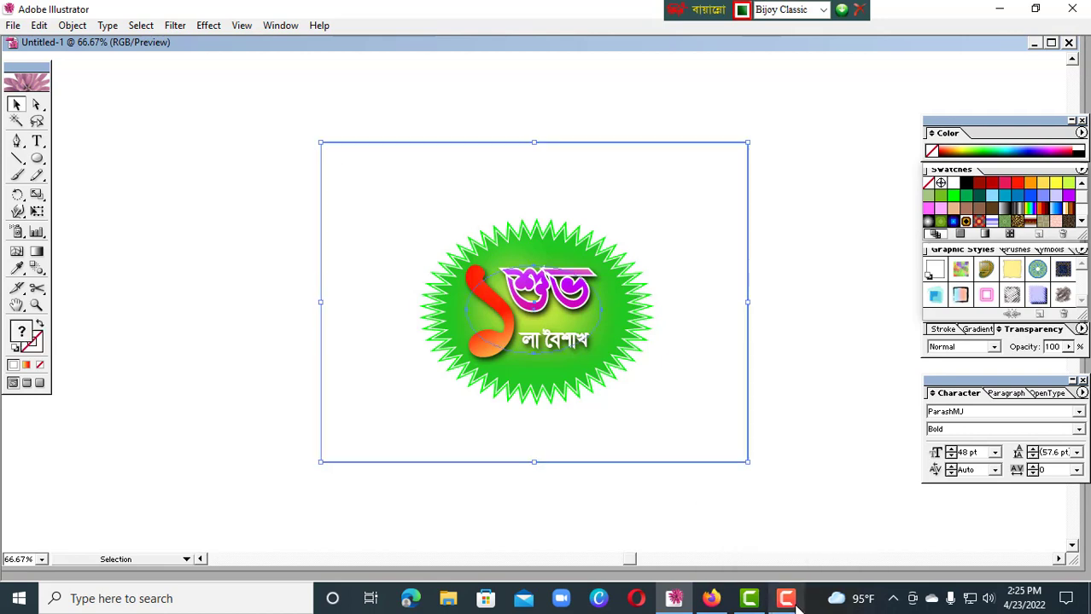
left_click(786, 600)
left_click(802, 307)
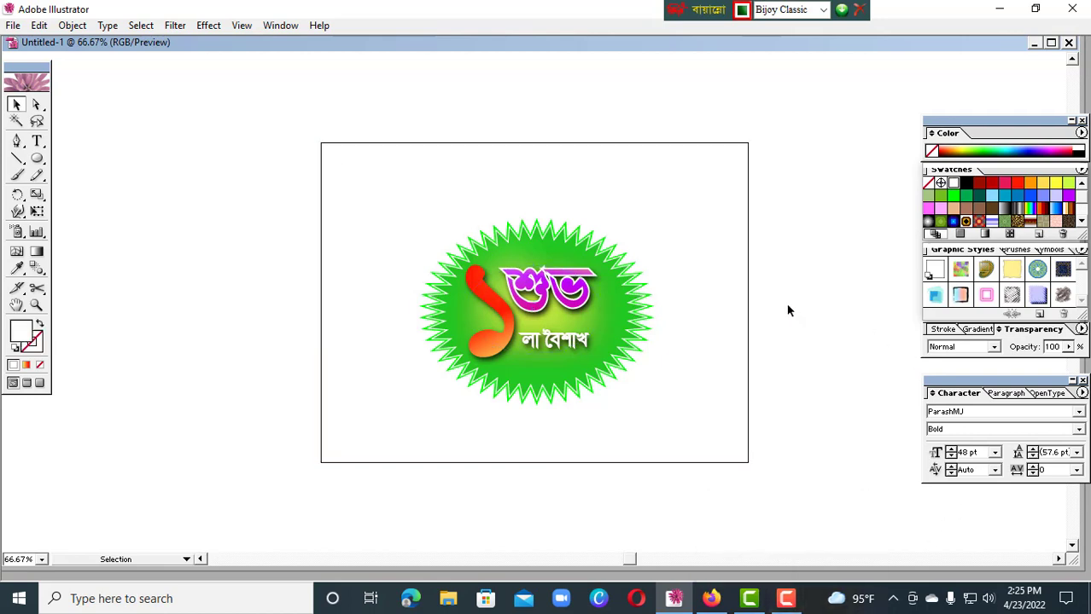
Select the whole starburst logo inside the background rectangle and convert its লা বৈশাখ text to outlines
left_click(345, 190)
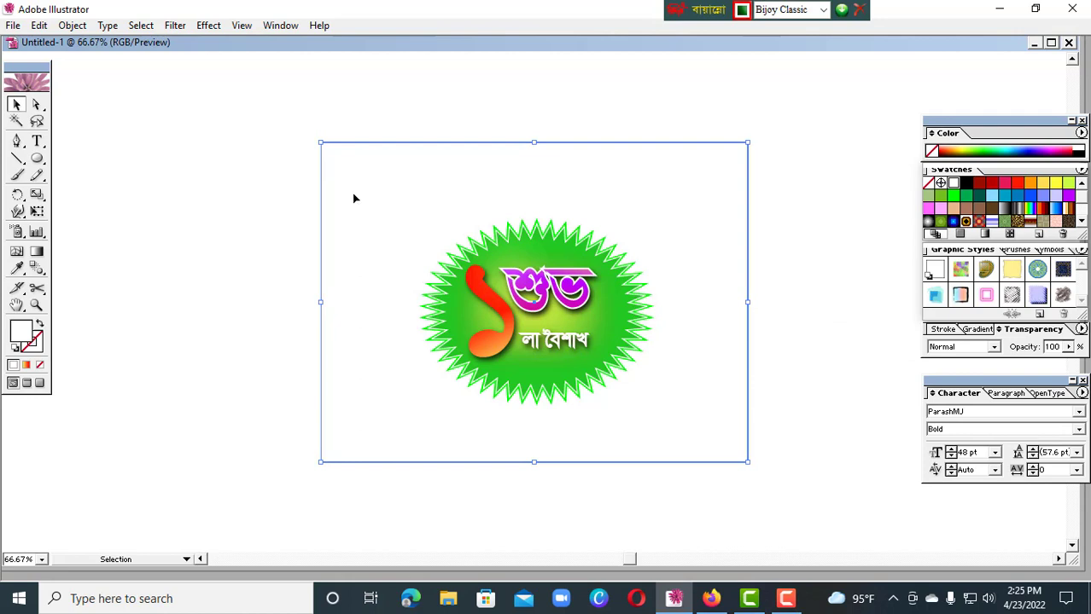
left_click_drag(389, 195, 691, 405)
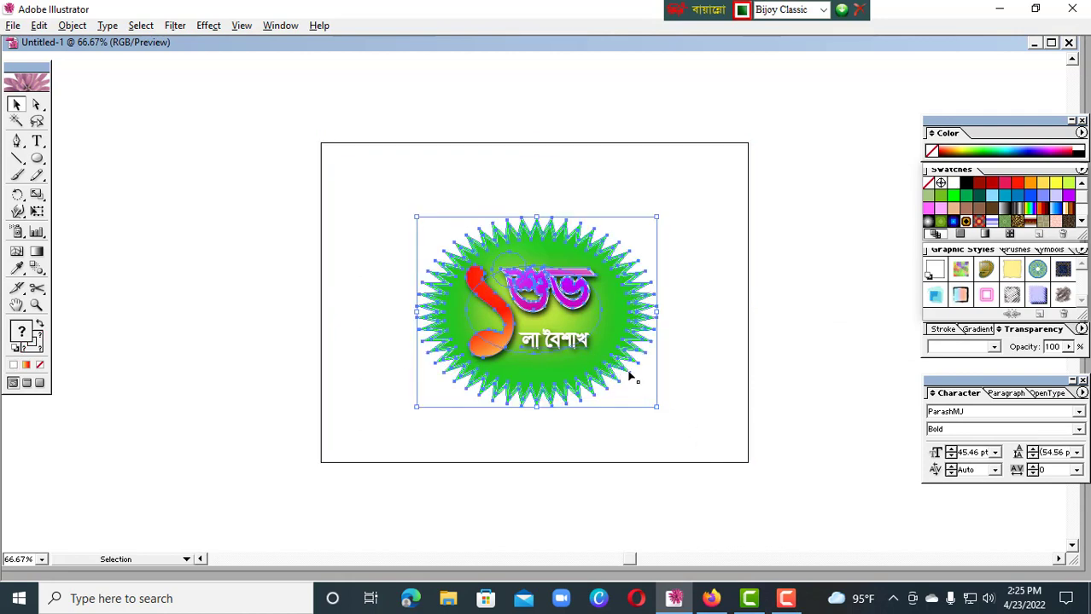
key("ctrl+alt+p")
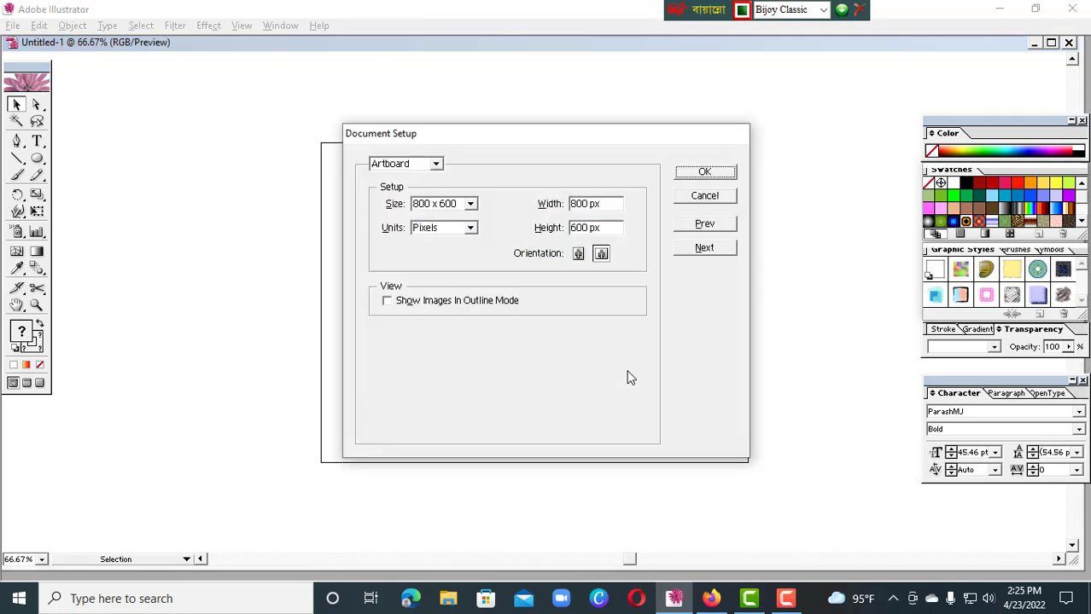
left_click(705, 197)
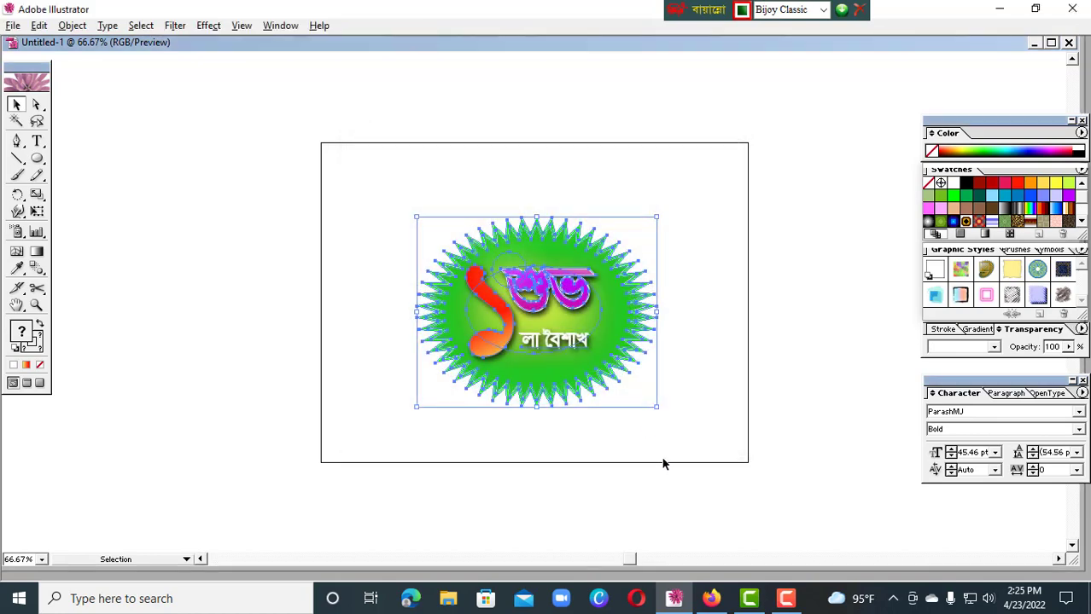
left_click(107, 26)
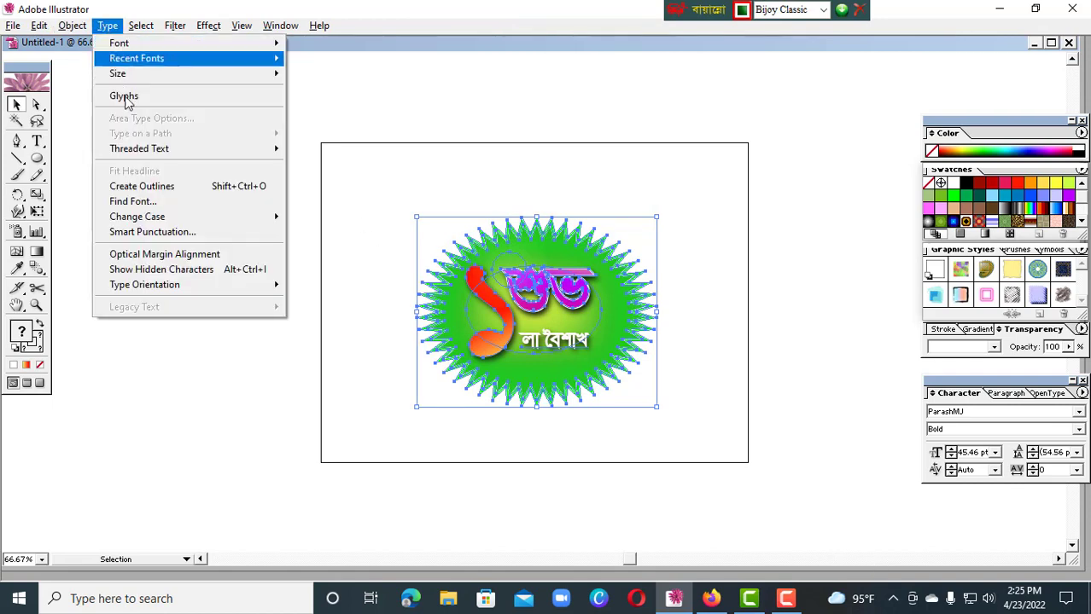
left_click(169, 188)
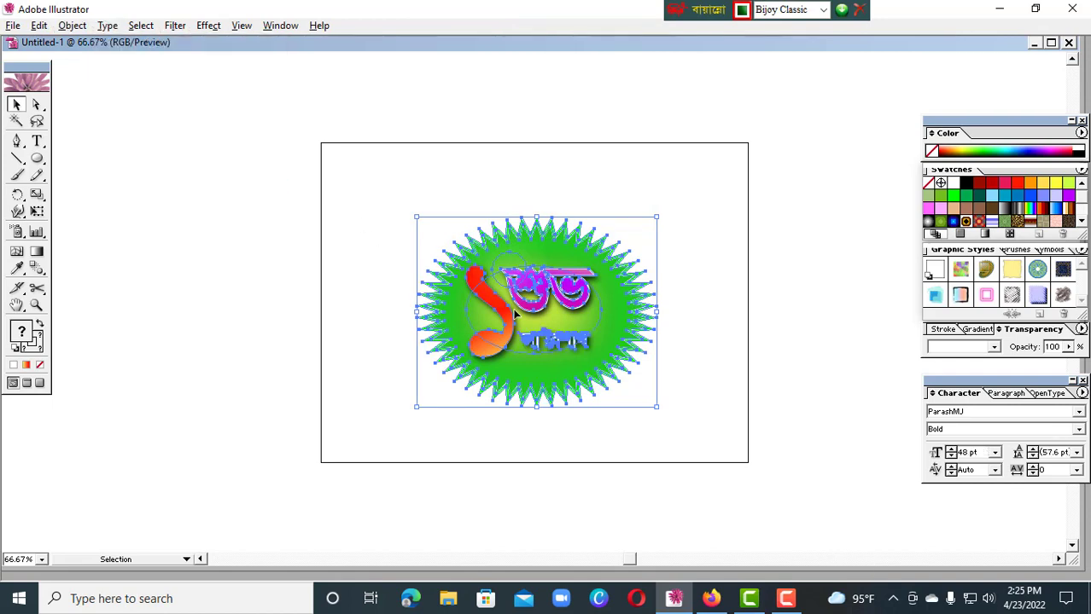
Group all parts of the starburst logo and enlarge it proportionally from its center to fill most of the artboard
left_click(765, 364)
left_click_drag(389, 220, 674, 419)
right_click(569, 316)
left_click(592, 356)
left_click_drag(656, 219, 707, 176)
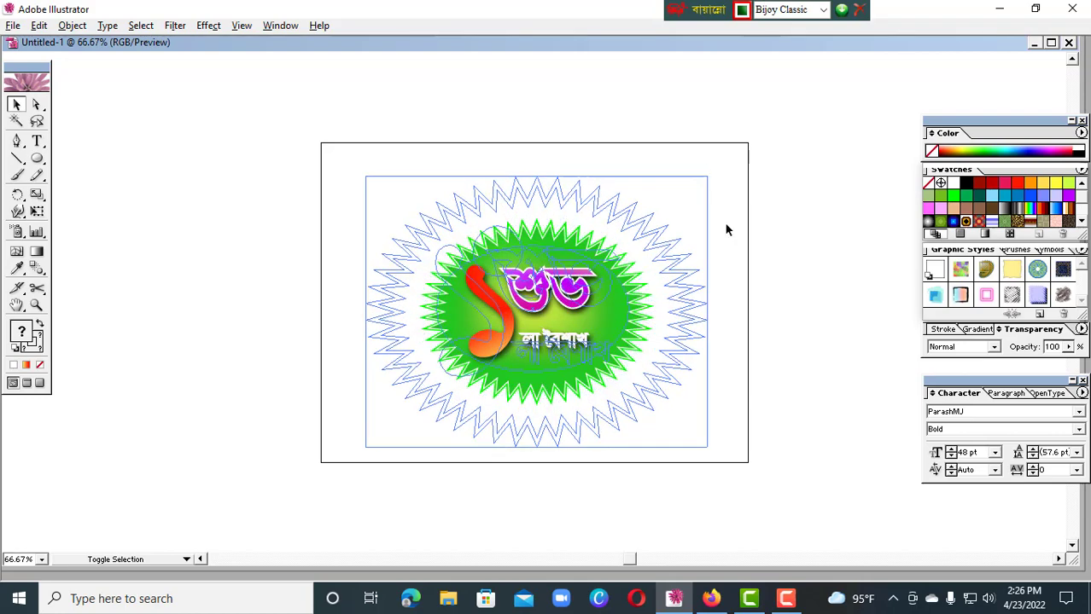
left_click(792, 313)
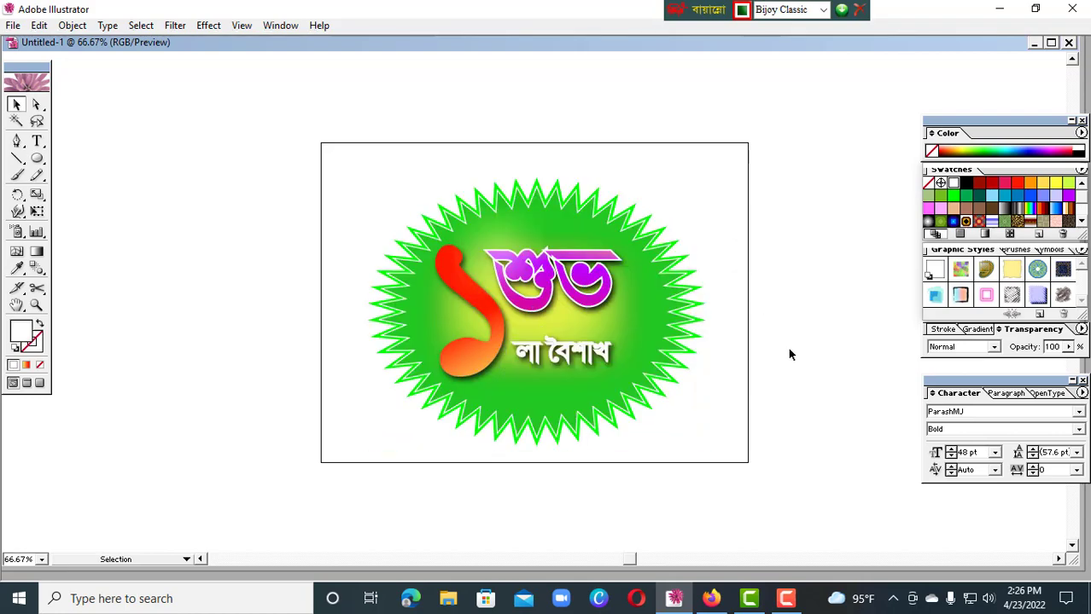
left_click(608, 342)
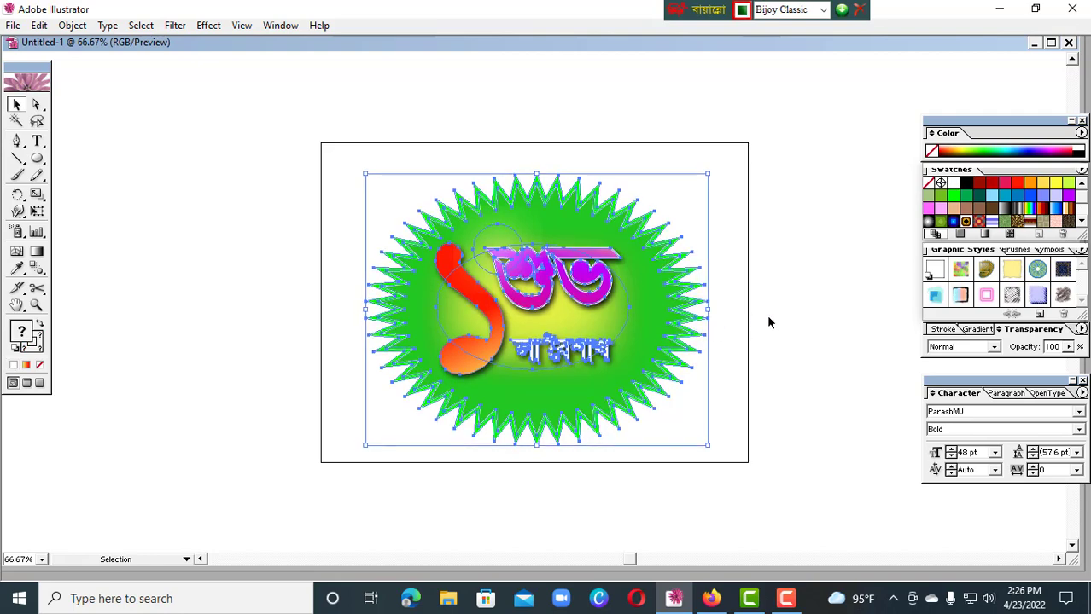
left_click(768, 321)
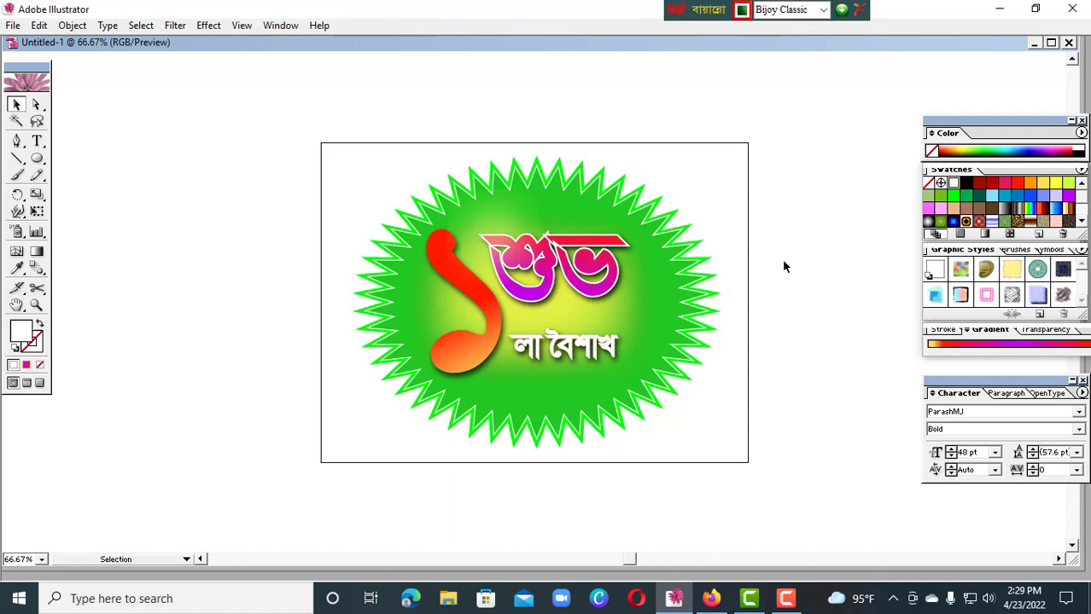
key("ctrl+a")
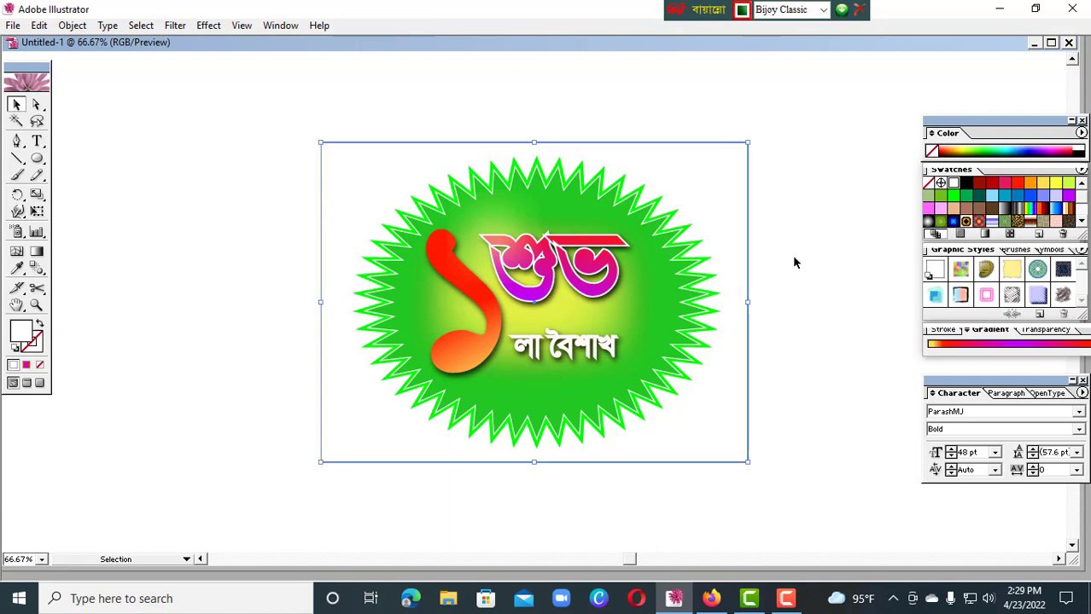
left_click(859, 264)
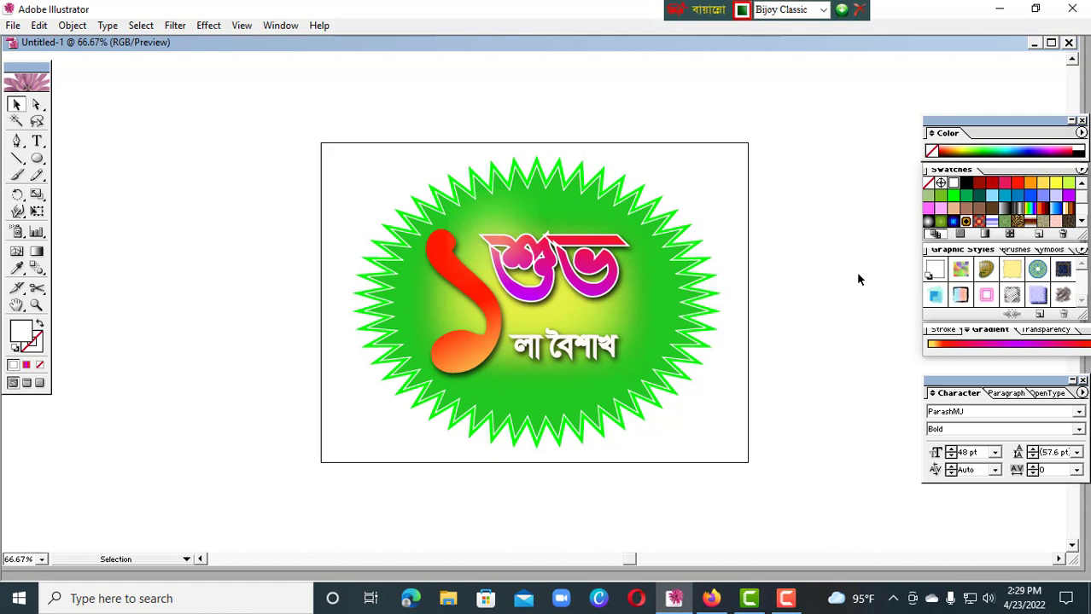
Scale the grouped logo down toward its lower-right corner, leaving free space in the upper-left part of the artboard
left_click(627, 297)
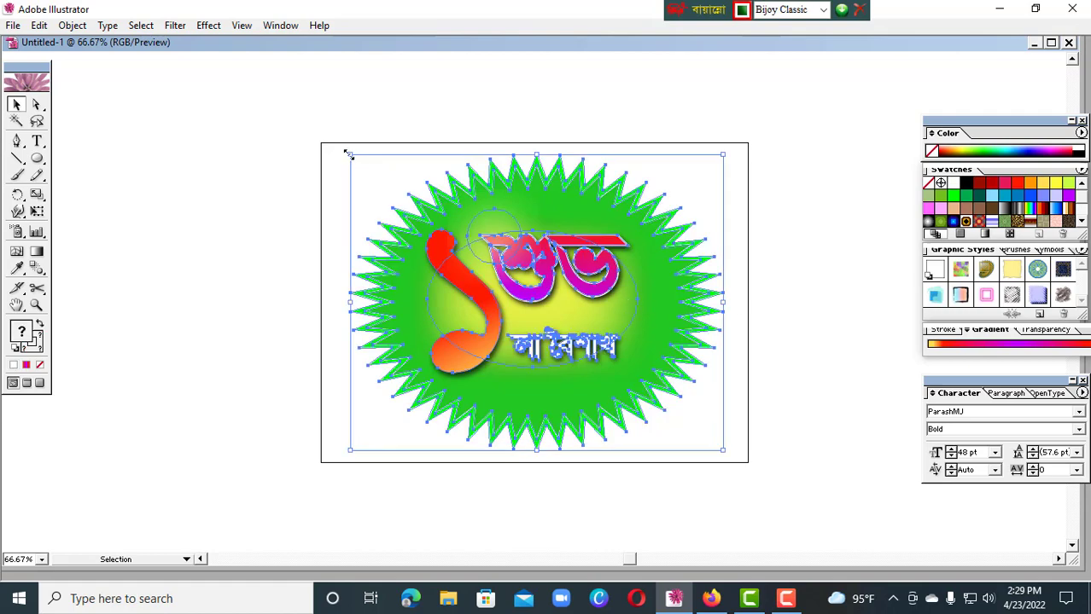
left_click_drag(347, 153, 410, 232)
left_click(793, 335)
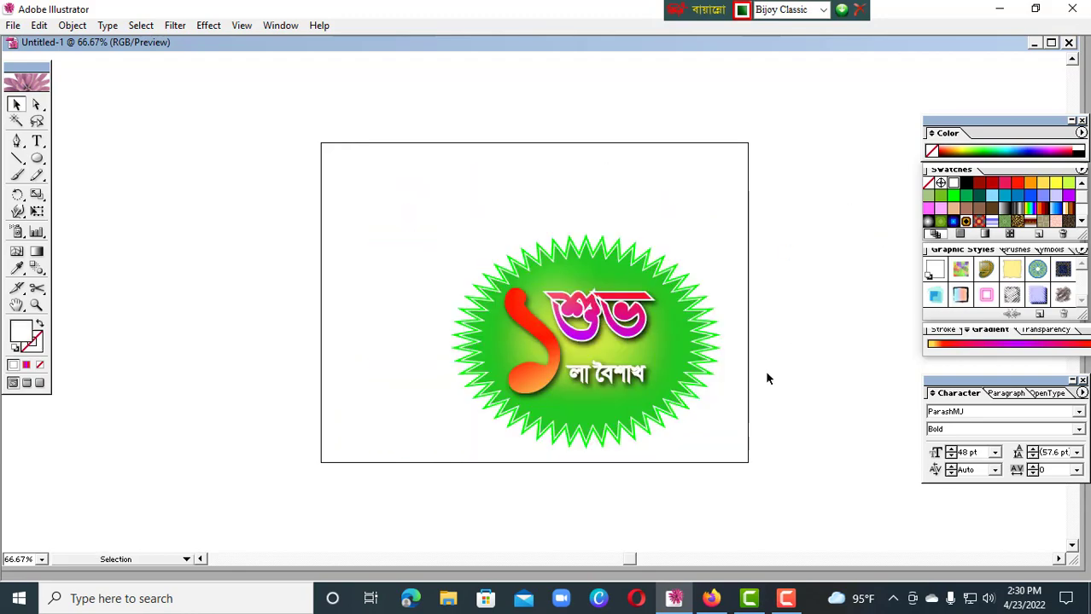
Add the text ইলাট্রেটর দিয়ে ইমেজ তৈরি করি। above the logo and open it for editing between দিয়ে and ইমেজ
left_click(38, 142)
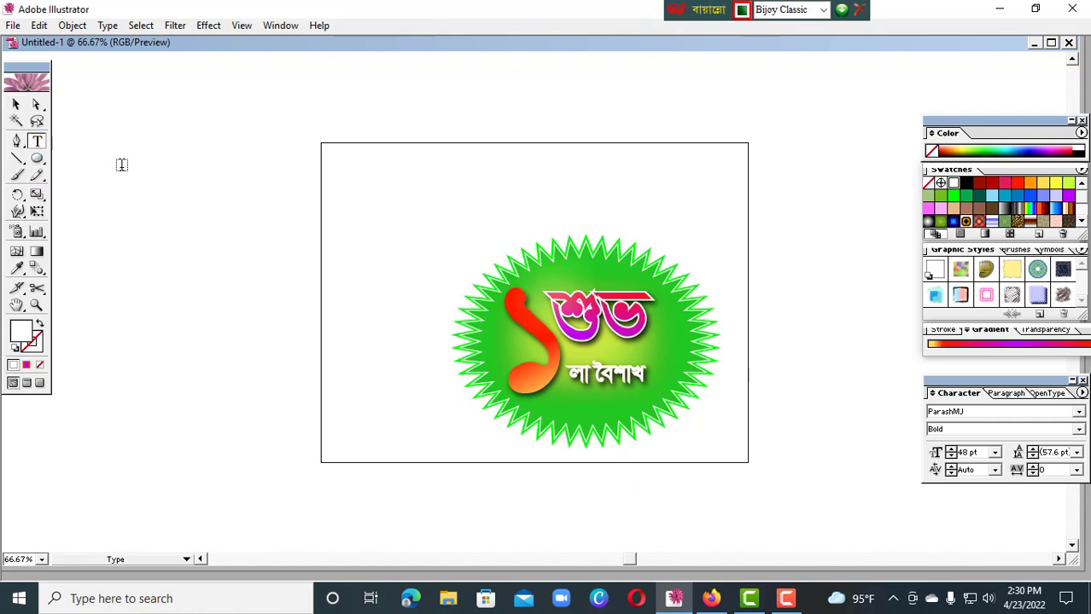
left_click(352, 181)
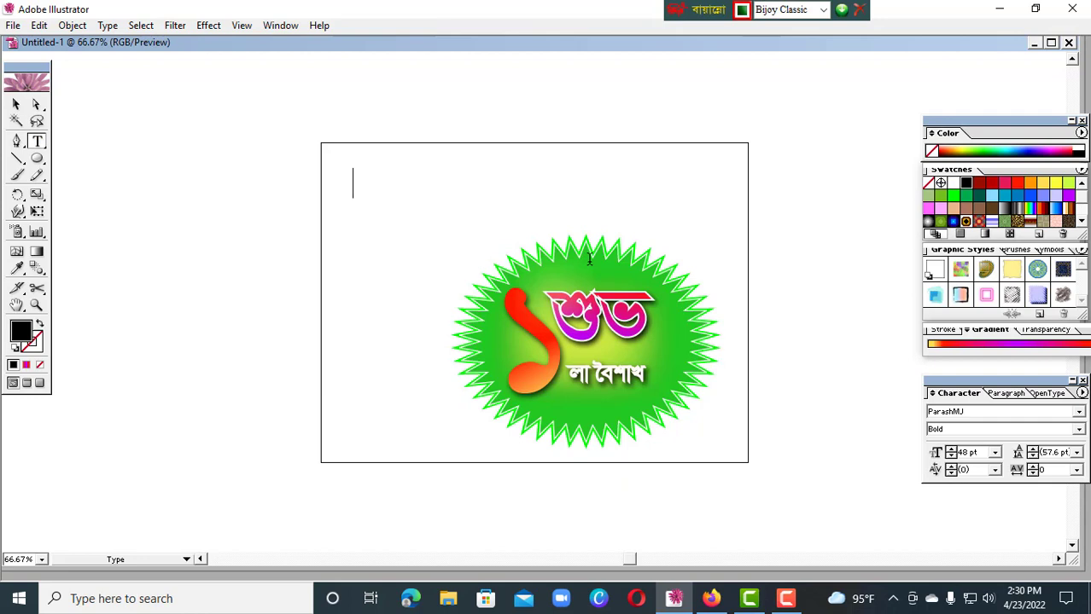
type("ইলাে")
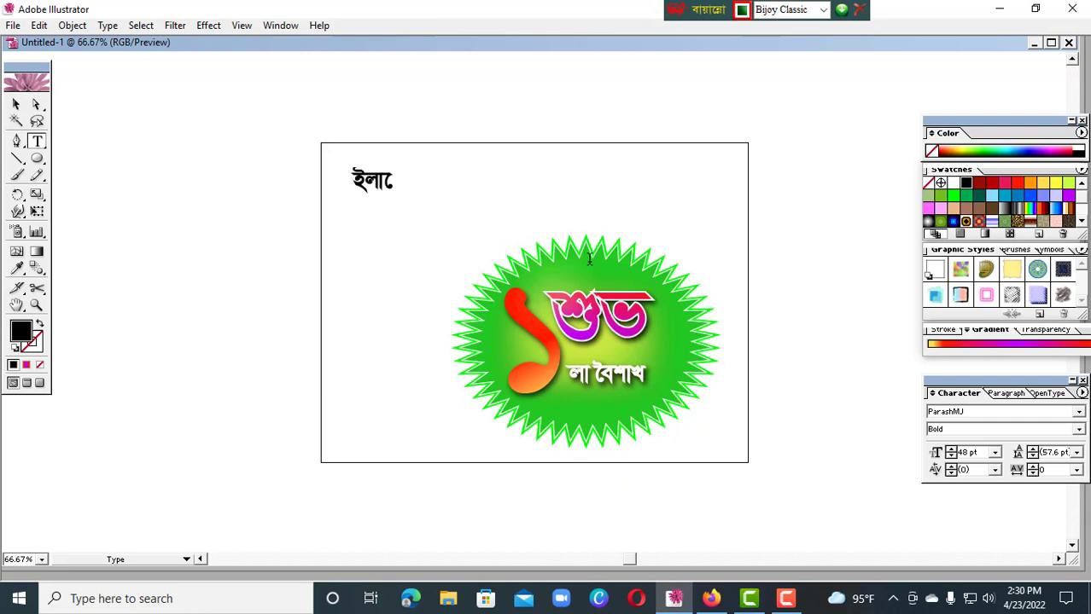
type("ট্র")
type("টর দিয়েইমেজ তৈরি করি।")
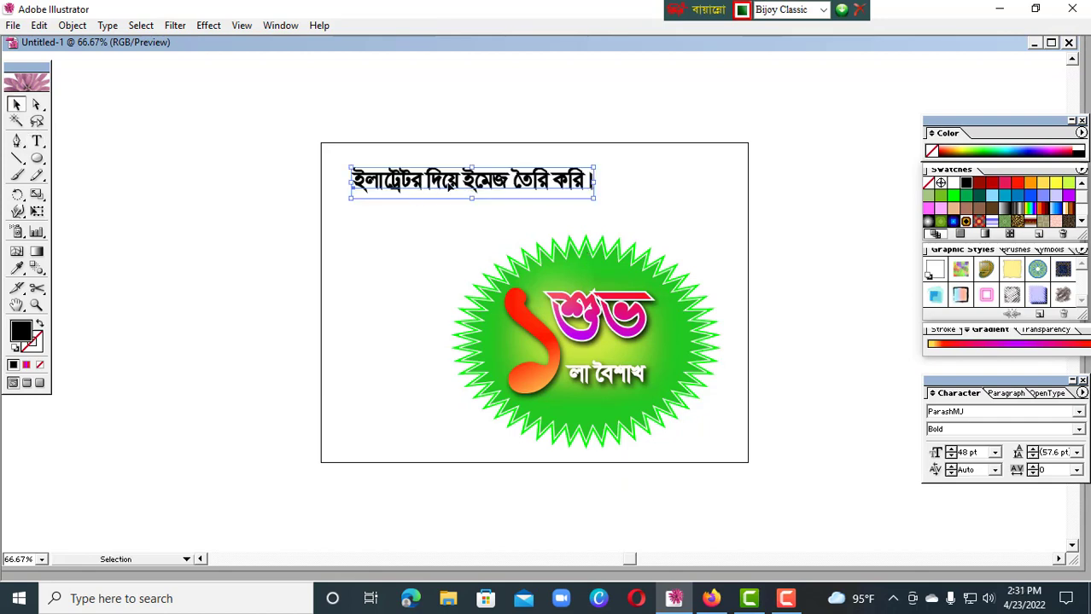
double_click(462, 181)
triple_click(462, 180)
left_click(453, 179)
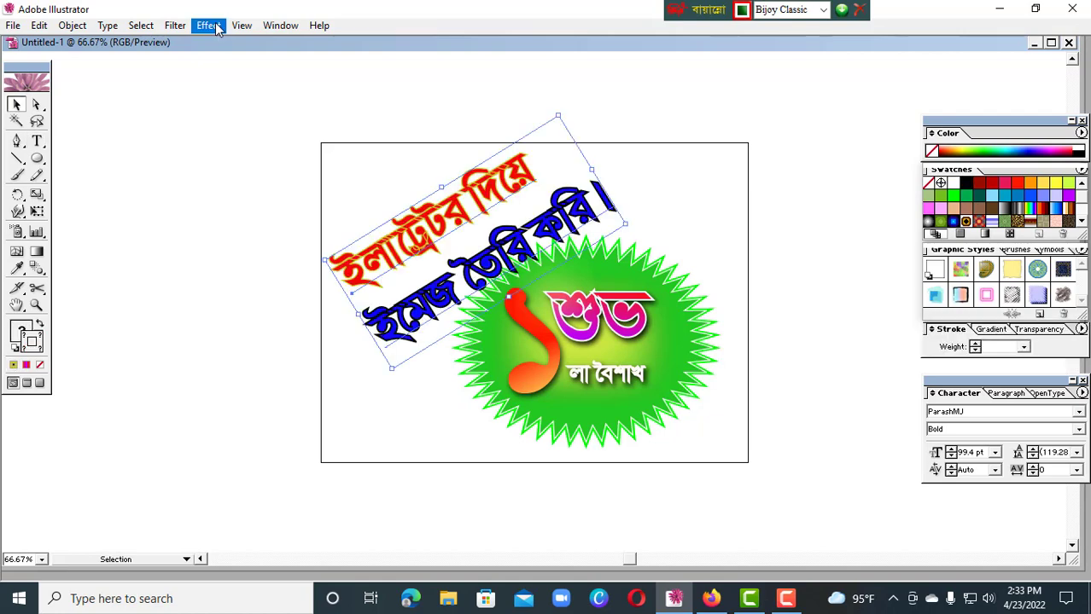
Apply a black Multiply drop shadow to both slanted text lines with 87% opacity, 4 px X offset, 6 px Y offset and 5 px blur
left_click(216, 25)
mouse_move(256, 206)
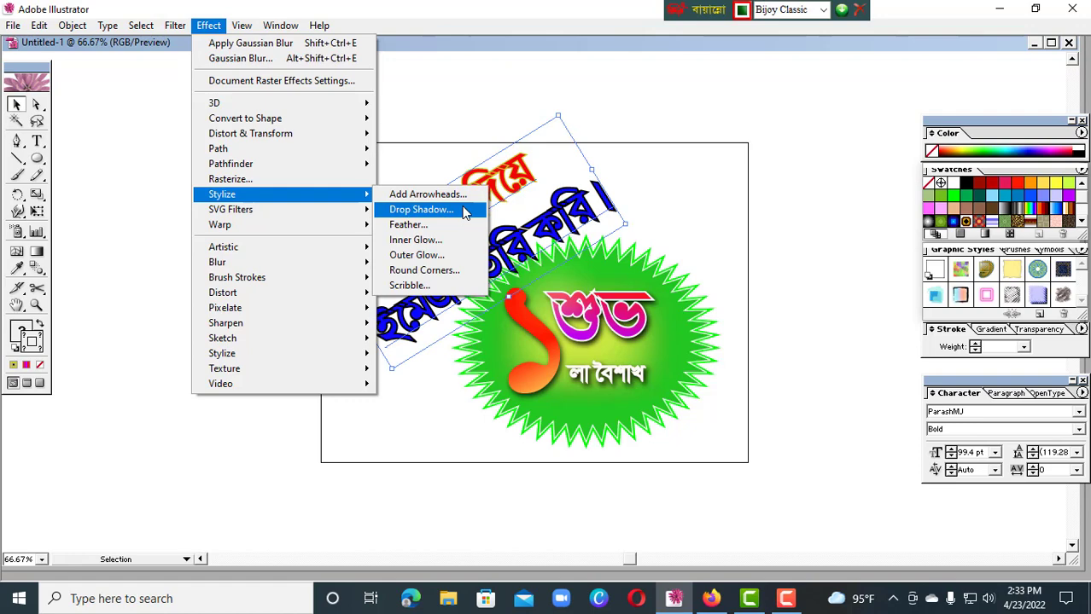
left_click(465, 213)
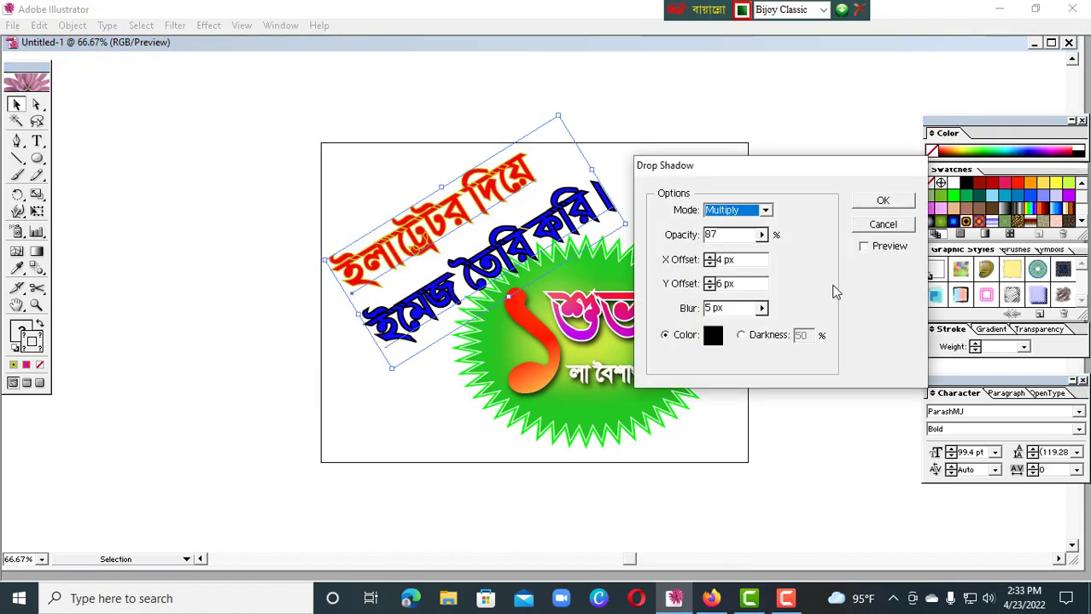
left_click(864, 246)
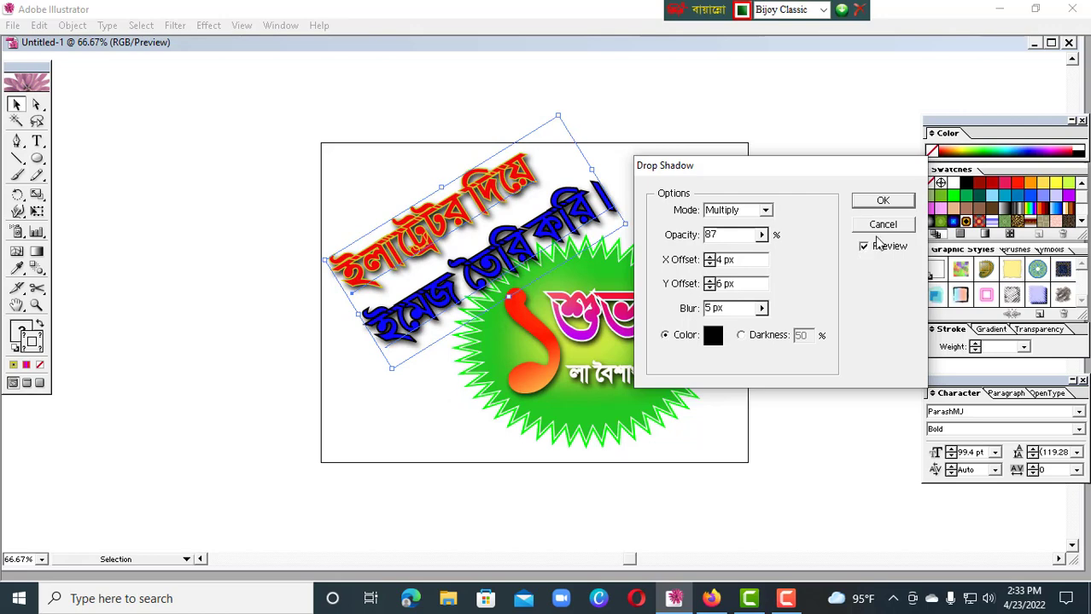
left_click(882, 202)
left_click(818, 140)
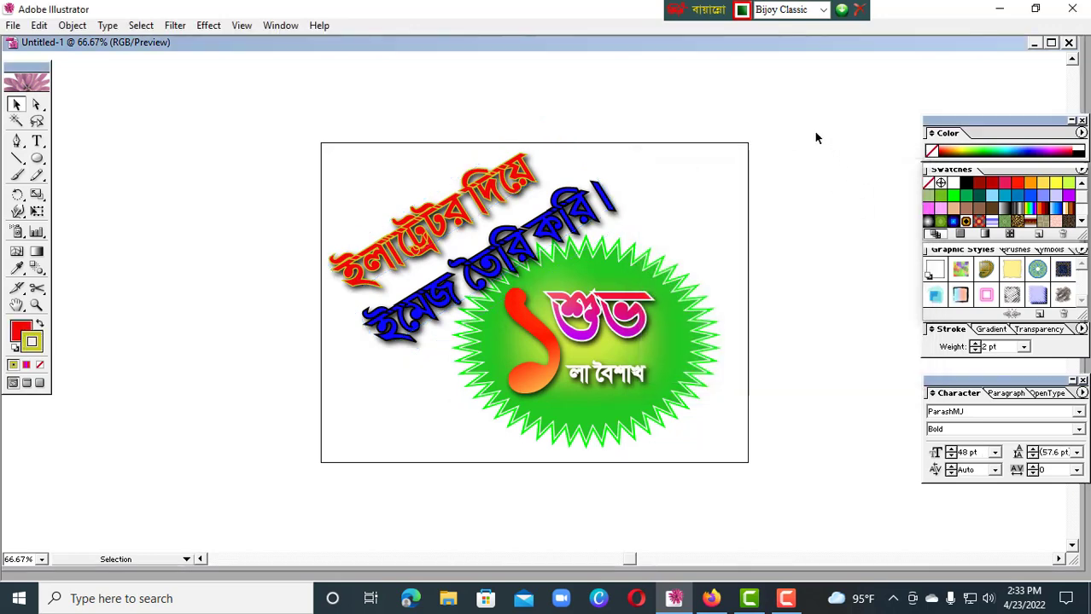